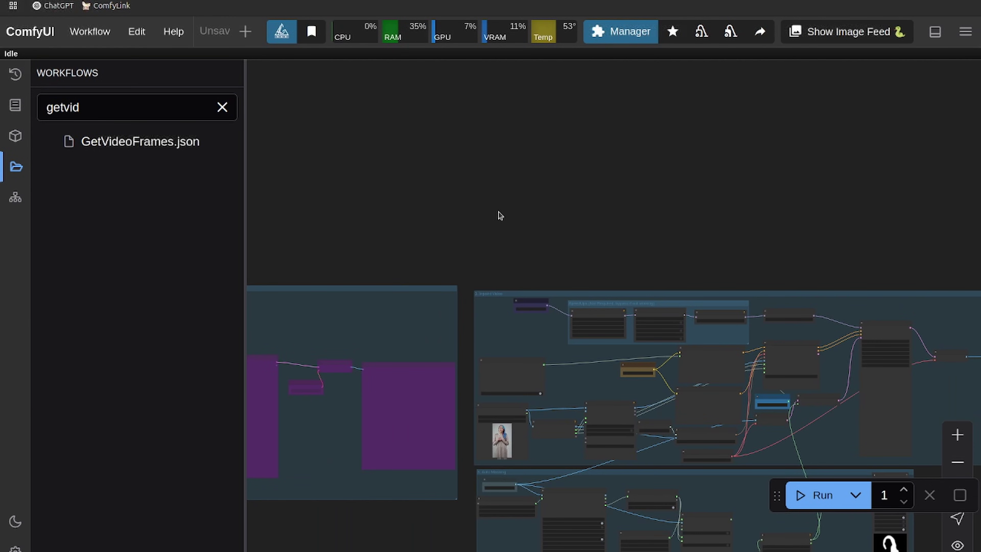
- Locate the Model Loaders group at the start of the workflow and close the workflow file browser
drag(413, 193, 783, 129)
scroll(406, 168, down, 2)
drag(406, 168, 719, 145)
drag(508, 144, 847, 138)
scroll(694, 152, up, 5)
click(600, 119)
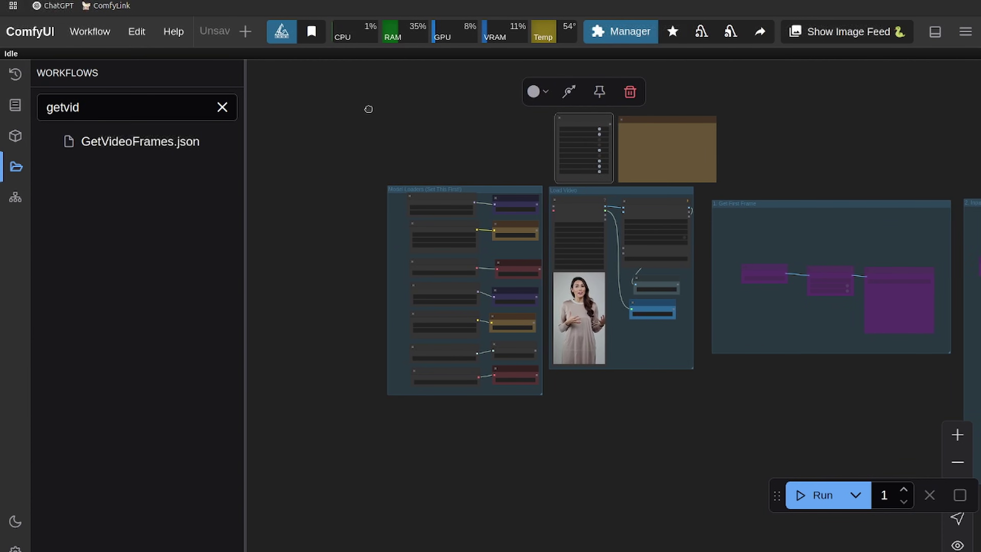
scroll(453, 162, up, 10)
drag(415, 147, 456, 50)
drag(487, 90, 418, 58)
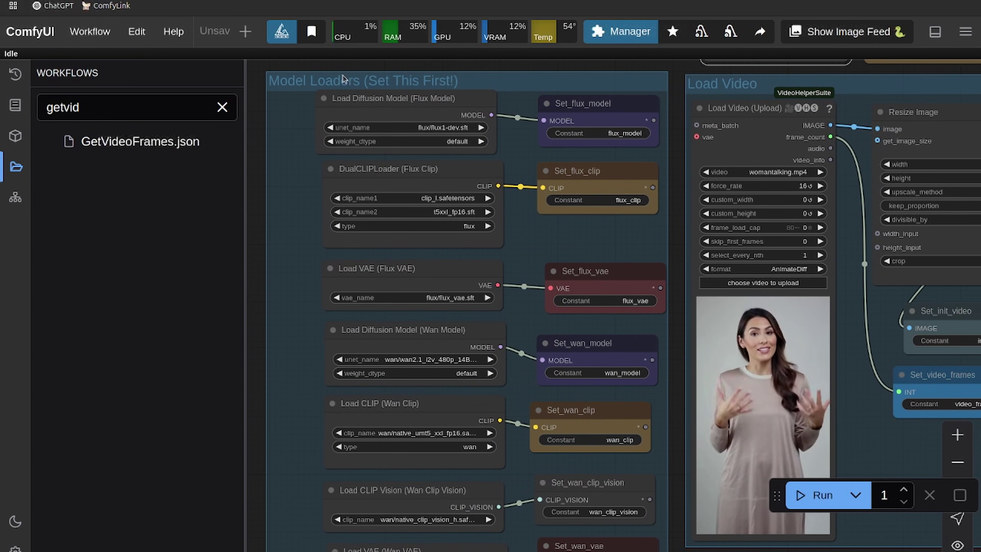
click(15, 167)
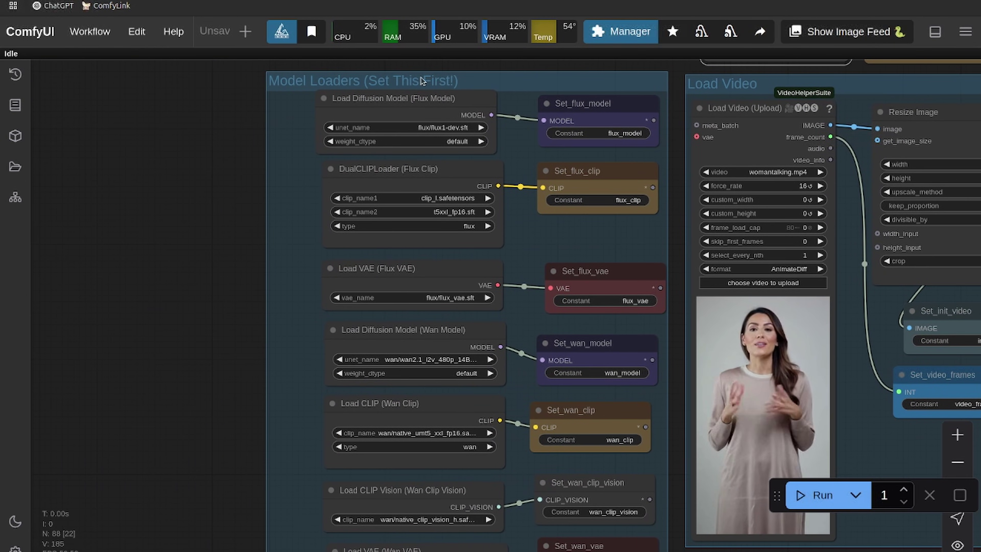
- Examine the Model Loaders group and check the model choices of the Flux diffusion model loader
drag(206, 172, 57, 151)
scroll(75, 173, down, 1)
scroll(76, 175, down, 2)
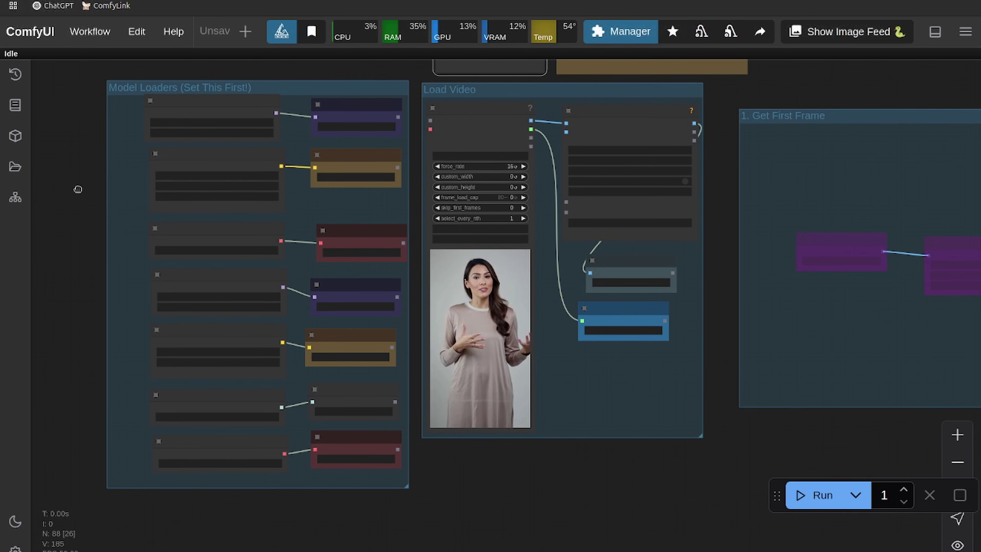
scroll(77, 186, up, 6)
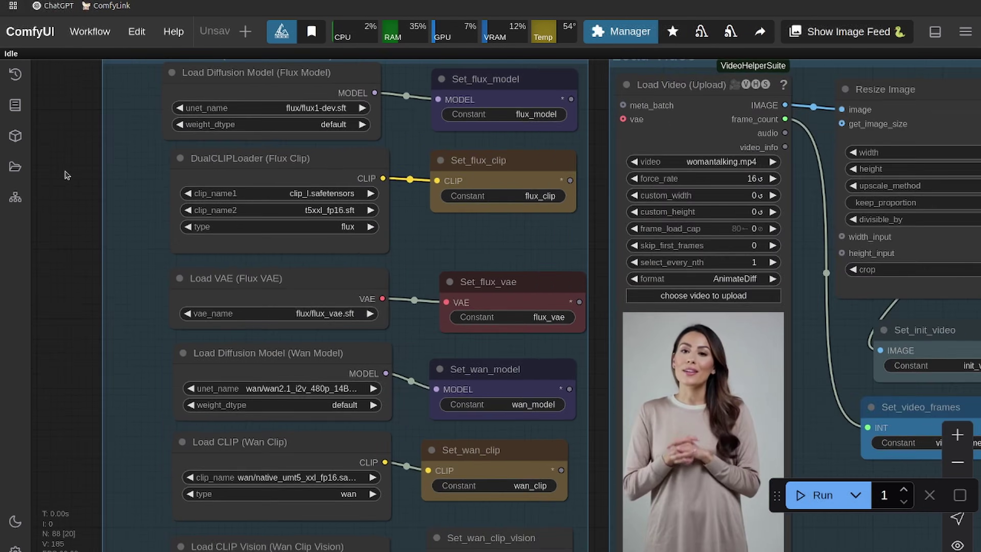
scroll(67, 176, up, 2)
drag(105, 149, 14, 196)
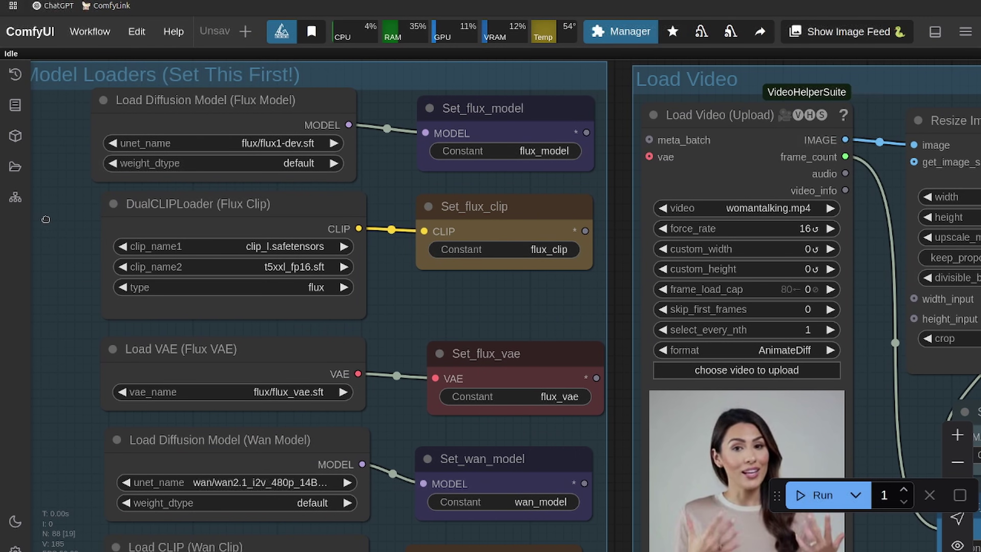
drag(46, 223, 81, 227)
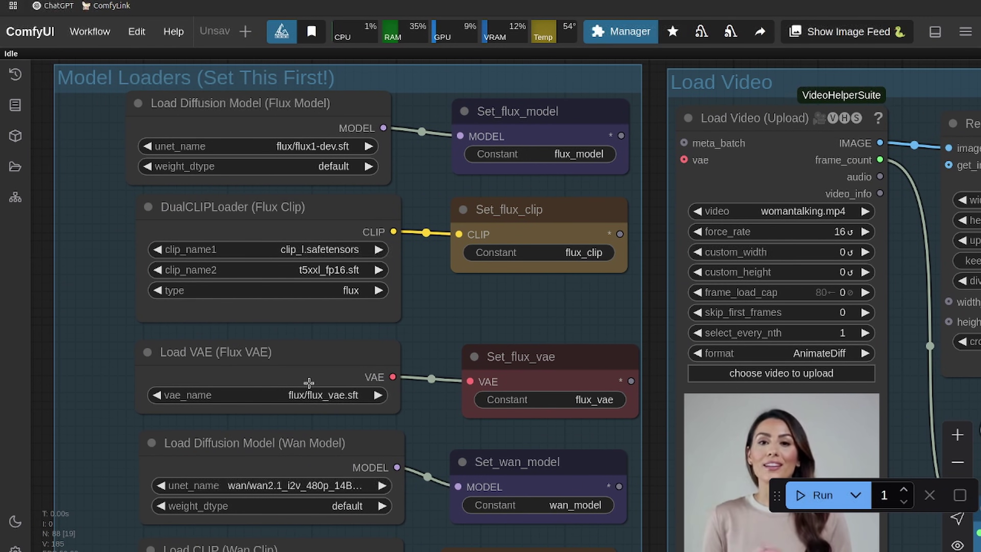
click(294, 147)
click(95, 198)
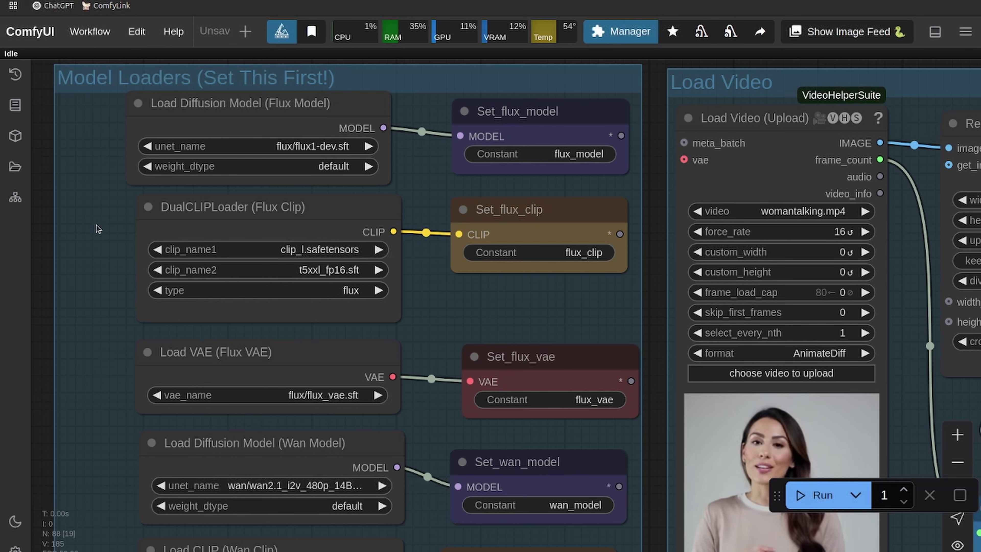
- Check the text encoder choices of the DualCLIPLoader (Flux Clip) node
drag(95, 221, 117, 197)
click(338, 220)
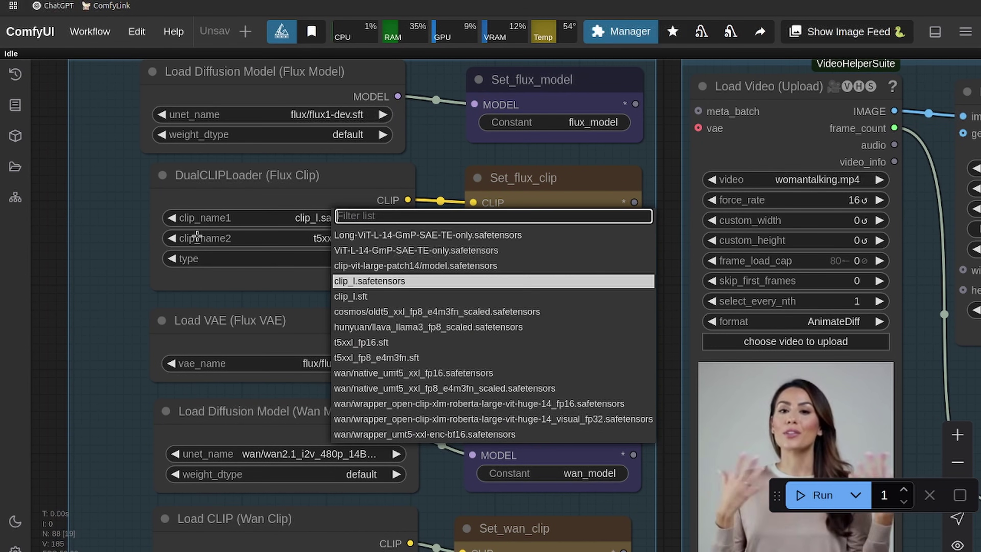
click(352, 236)
click(116, 283)
- Review the Flux loader nodes and the Load Diffusion Model (Wan Model) node in the Model Loaders group
drag(128, 345, 159, 383)
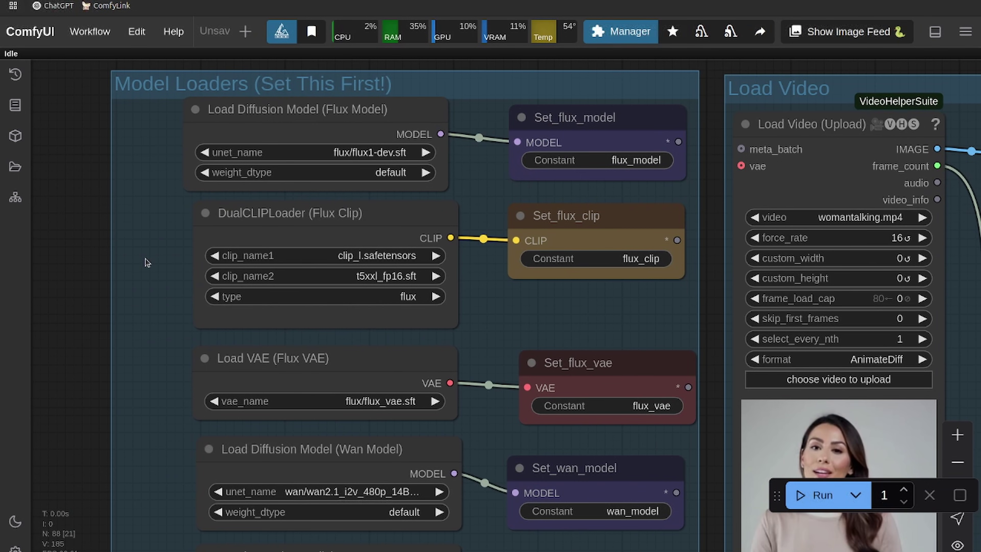
drag(147, 258, 154, 287)
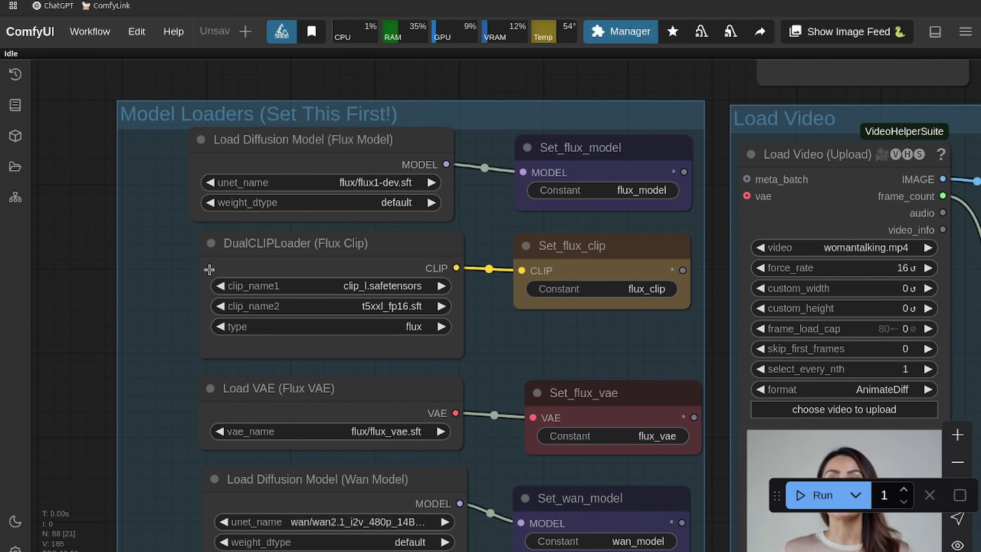
drag(176, 280, 266, 102)
drag(245, 274, 199, 217)
drag(203, 184, 194, 239)
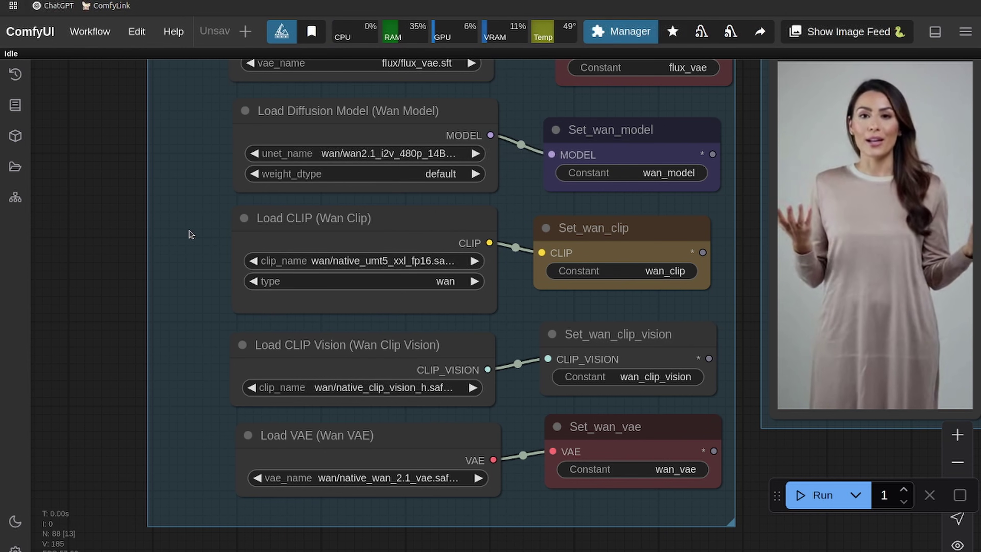
drag(191, 234, 185, 250)
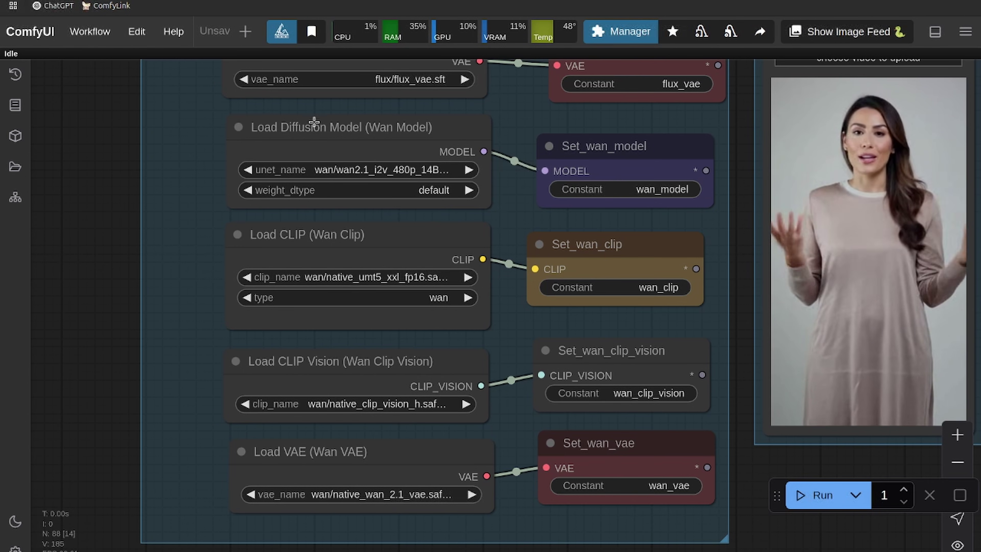
drag(210, 198, 191, 194)
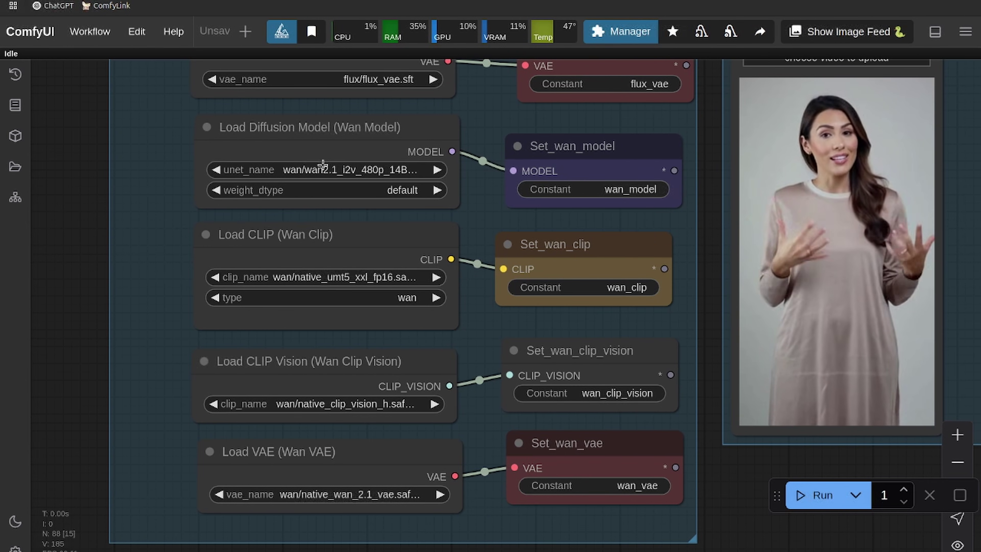
drag(313, 122, 316, 122)
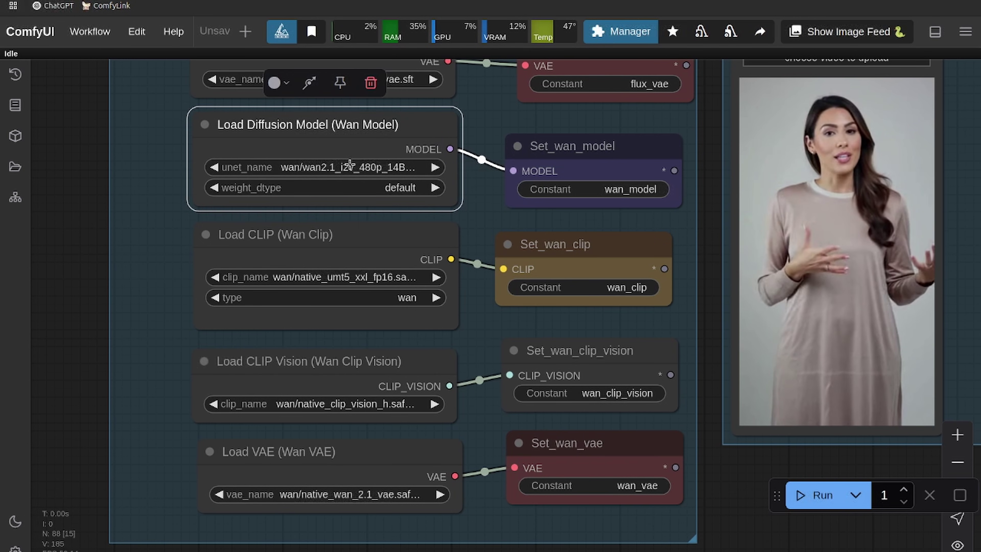
drag(140, 256, 153, 210)
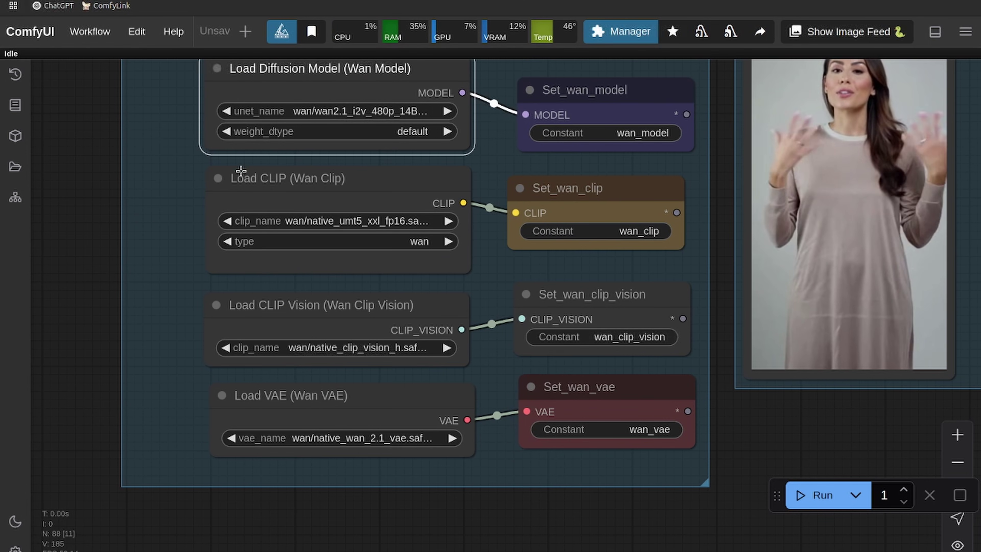
drag(156, 212, 146, 247)
drag(131, 300, 151, 284)
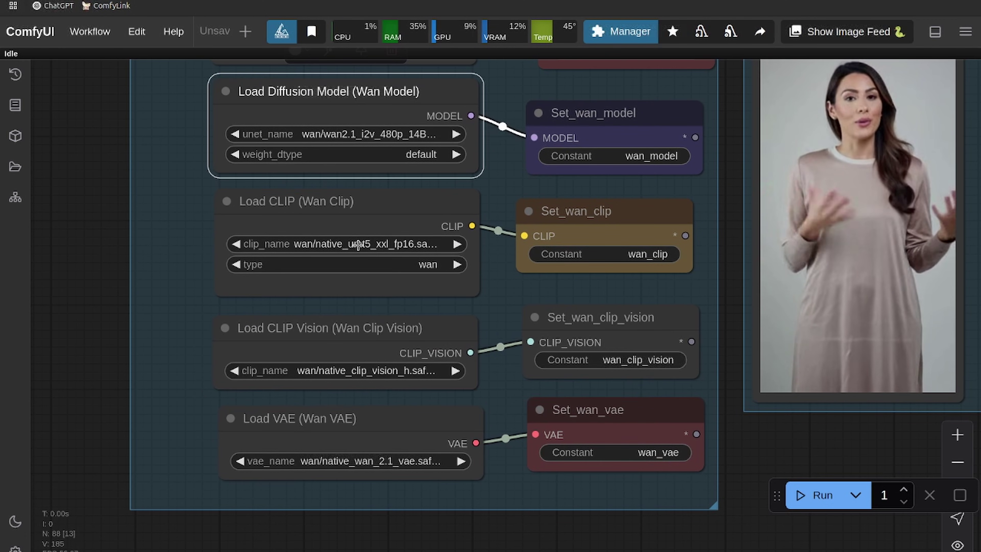
- Check the text encoder choices of the Load CLIP (Wan Clip) node
click(381, 247)
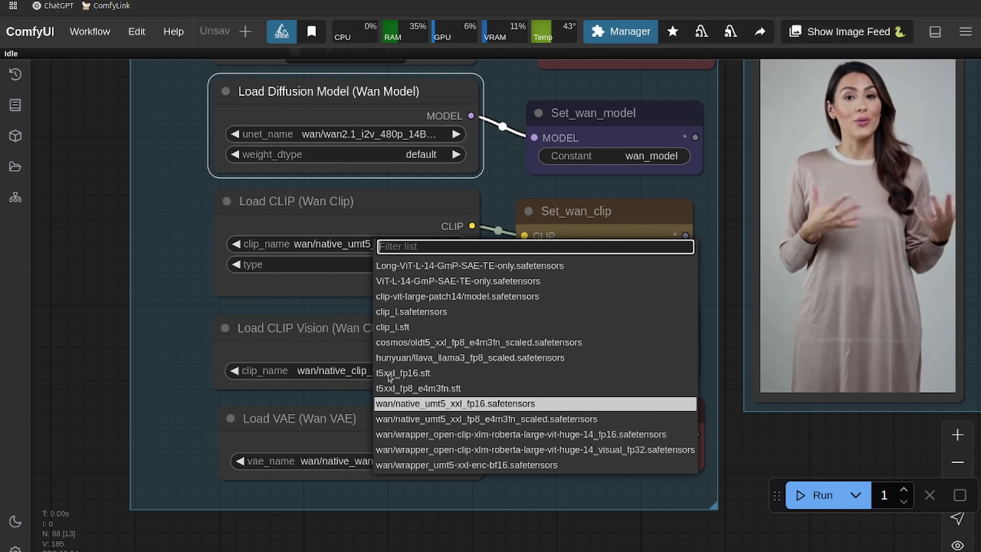
click(139, 302)
scroll(270, 301, down, 2)
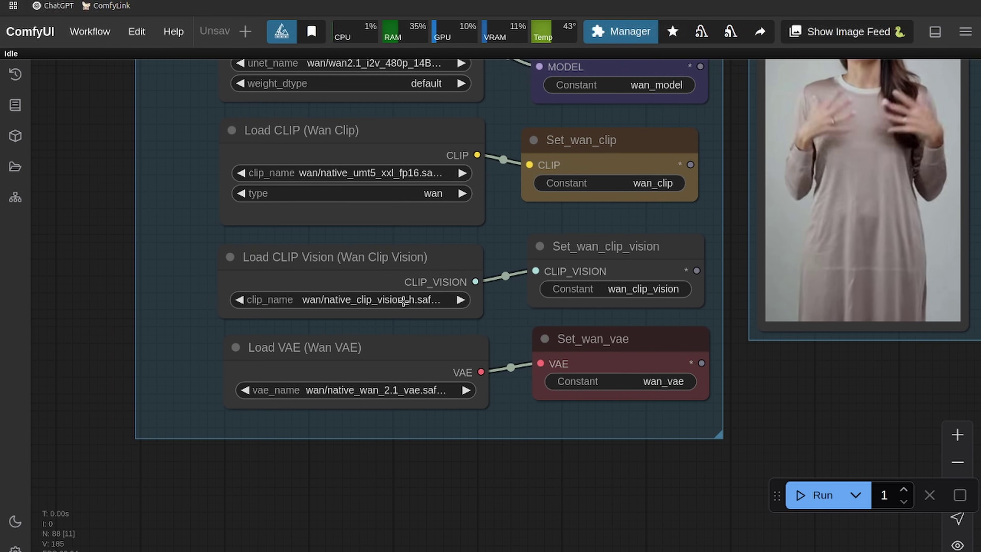
- Check the file choices of the Load CLIP Vision and Load VAE nodes for Wan
click(404, 302)
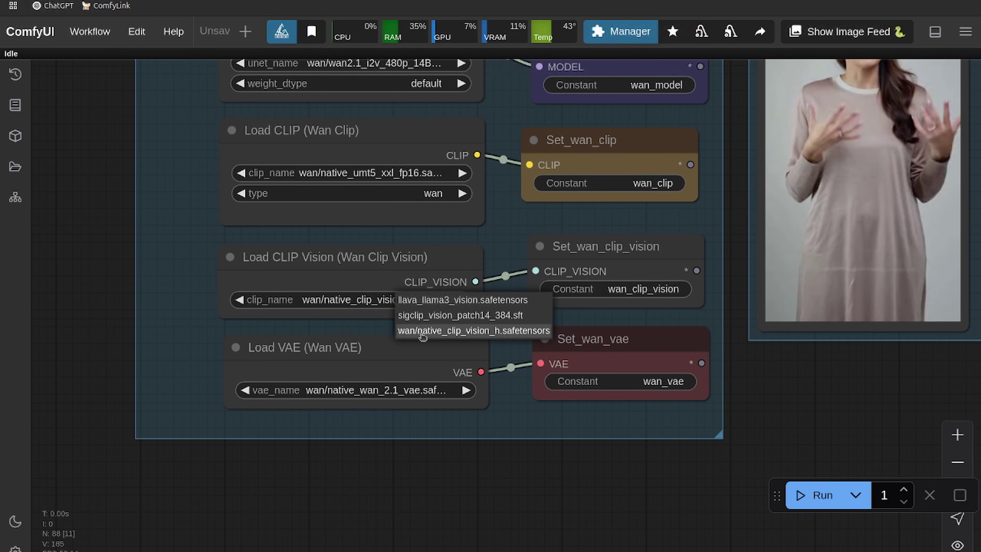
drag(385, 476, 405, 428)
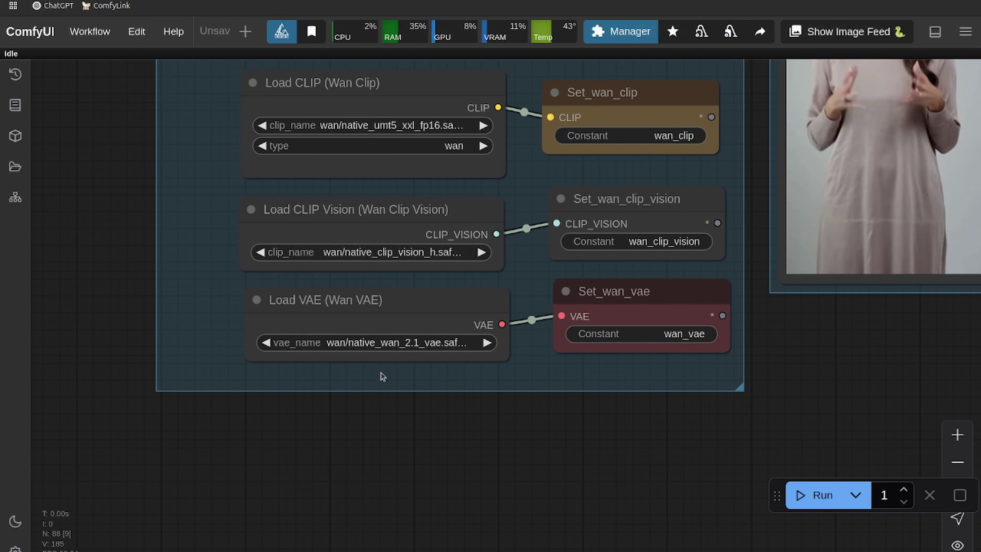
click(362, 344)
click(306, 433)
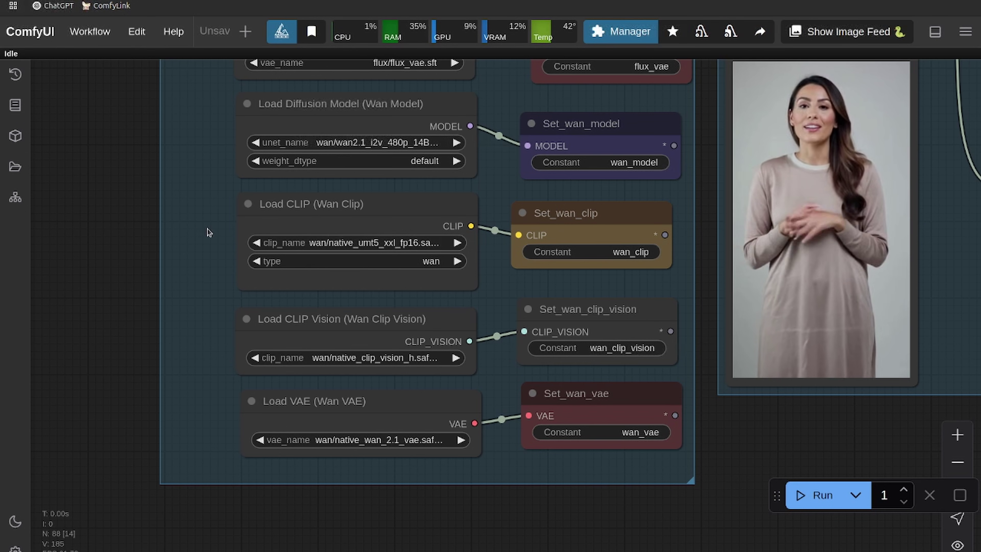
- Look over the whole Model Loaders group and the Load Video group beside it
drag(188, 231, 119, 198)
scroll(205, 266, down, 3)
drag(582, 448, 550, 551)
scroll(357, 158, down, 1)
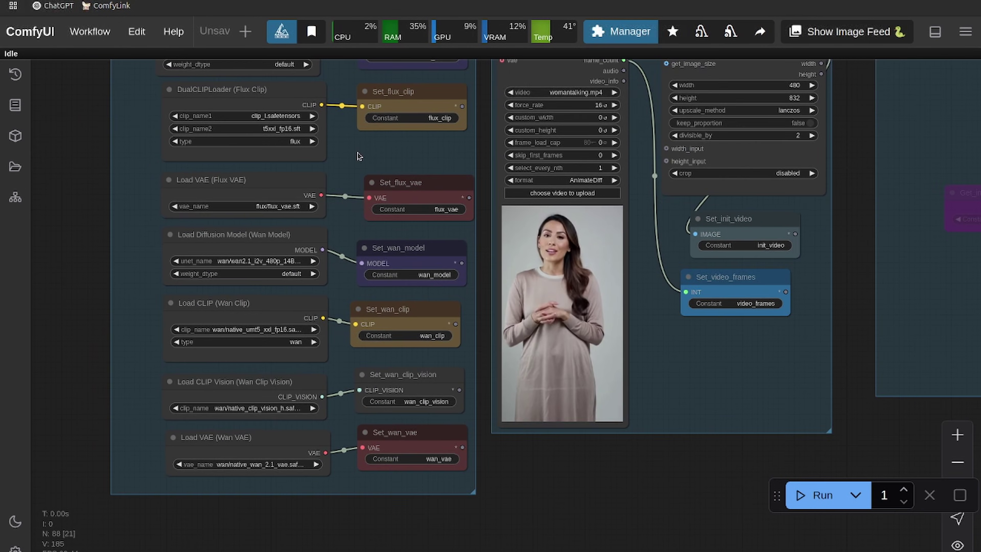
drag(359, 156, 356, 226)
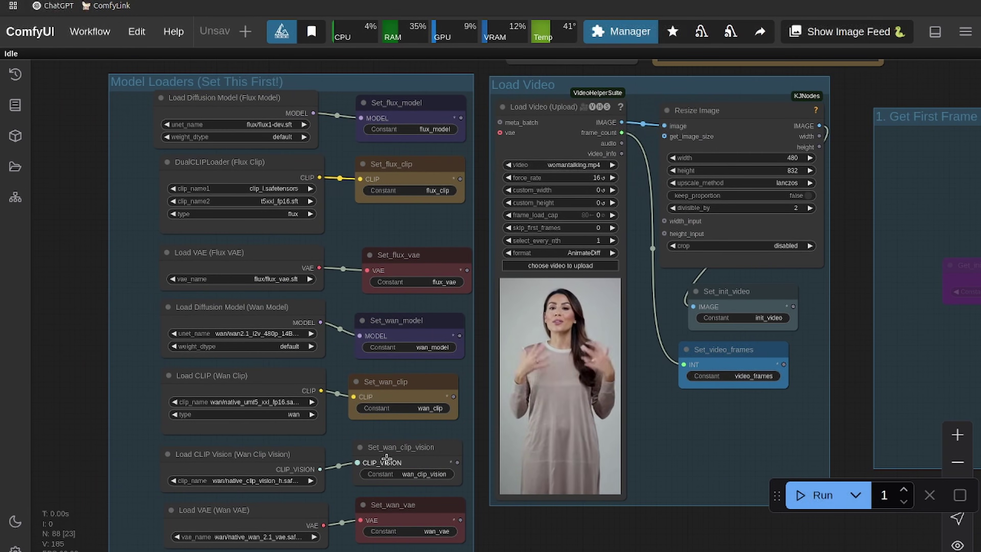
scroll(387, 465, down, 2)
drag(515, 515, 150, 519)
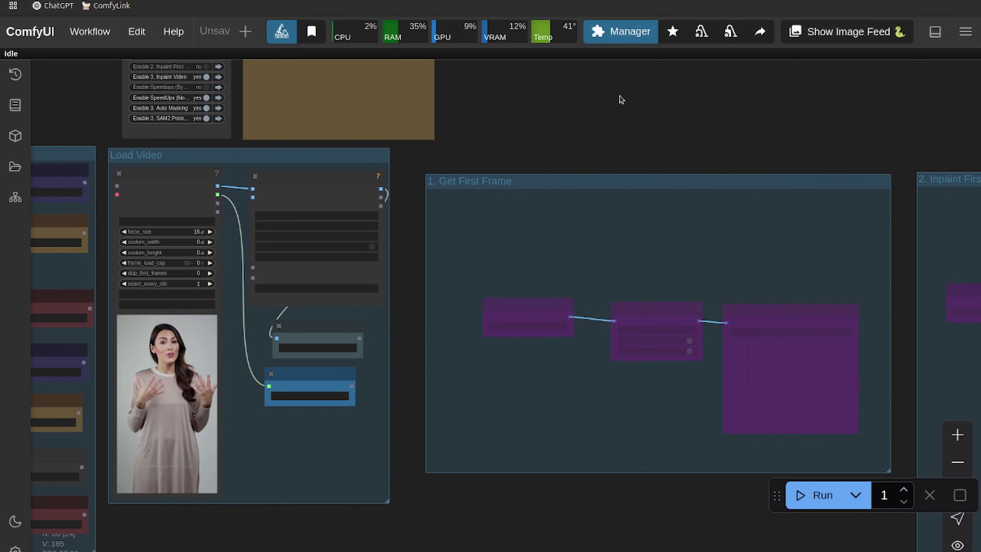
scroll(681, 103, left, 5)
scroll(440, 247, up, 4)
scroll(333, 273, down, 3)
scroll(332, 272, left, 3)
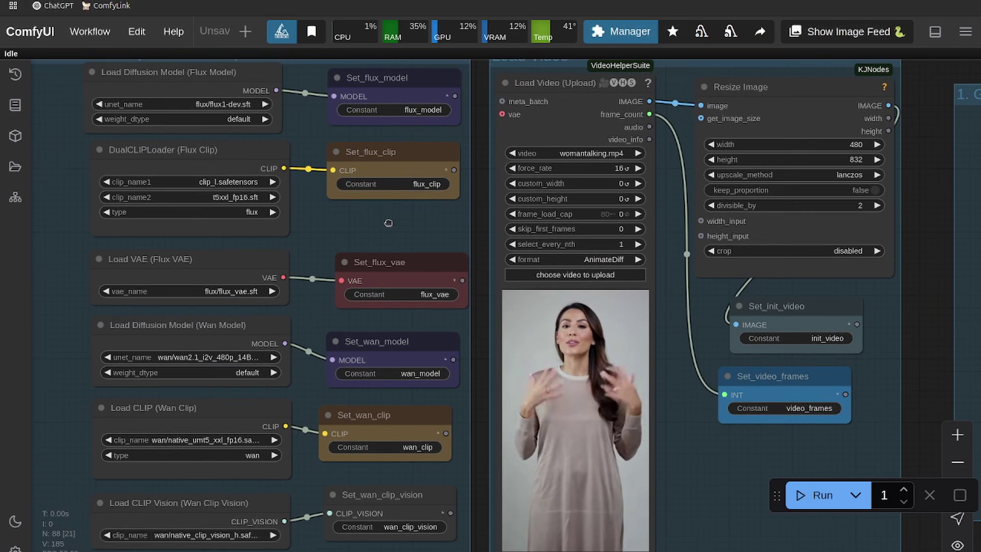
- Examine the Load Video (Upload) node's settings and its video upload option
scroll(359, 199, down, 1)
drag(664, 447, 491, 466)
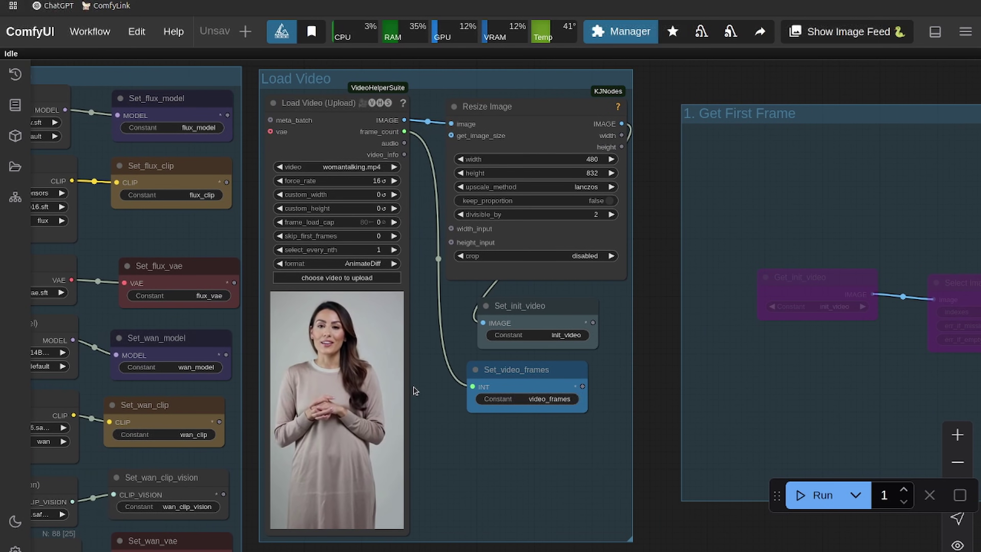
scroll(411, 396, down, 2)
drag(433, 447, 417, 479)
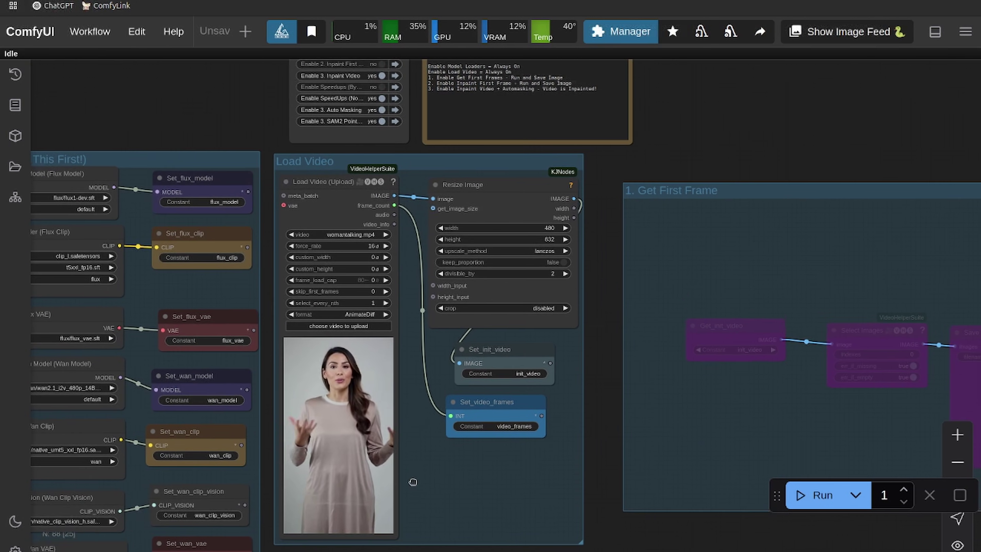
mouse_move(405, 356)
mouse_down()
mouse_move(408, 371)
mouse_move(401, 354)
mouse_up()
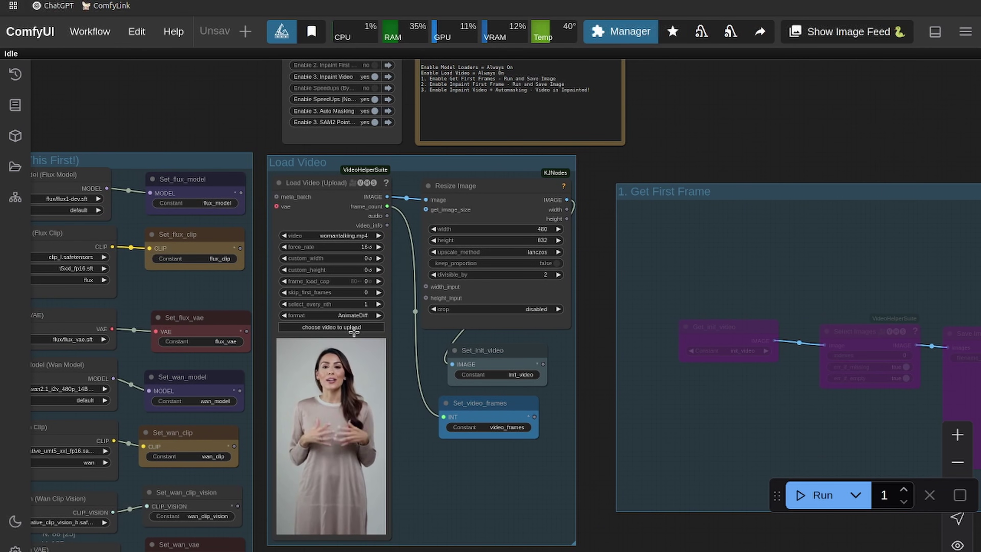
scroll(393, 326, up, 2)
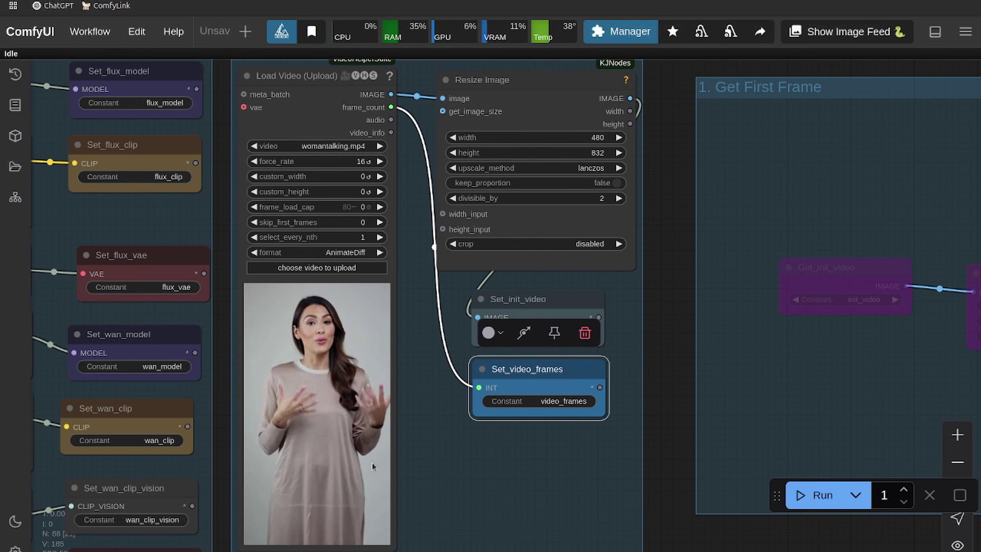
- Examine the Resize Image node's width, height and scaling settings in the Load Video group
scroll(371, 463, down, 3)
scroll(478, 229, up, 3)
drag(477, 228, 428, 265)
scroll(486, 356, left, 1)
scroll(486, 356, up, 1)
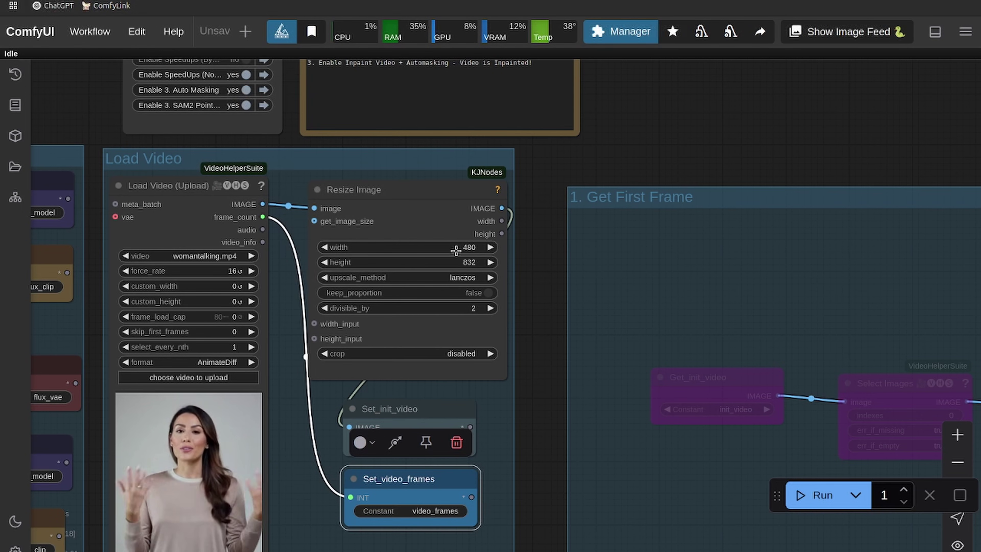
drag(513, 312, 526, 228)
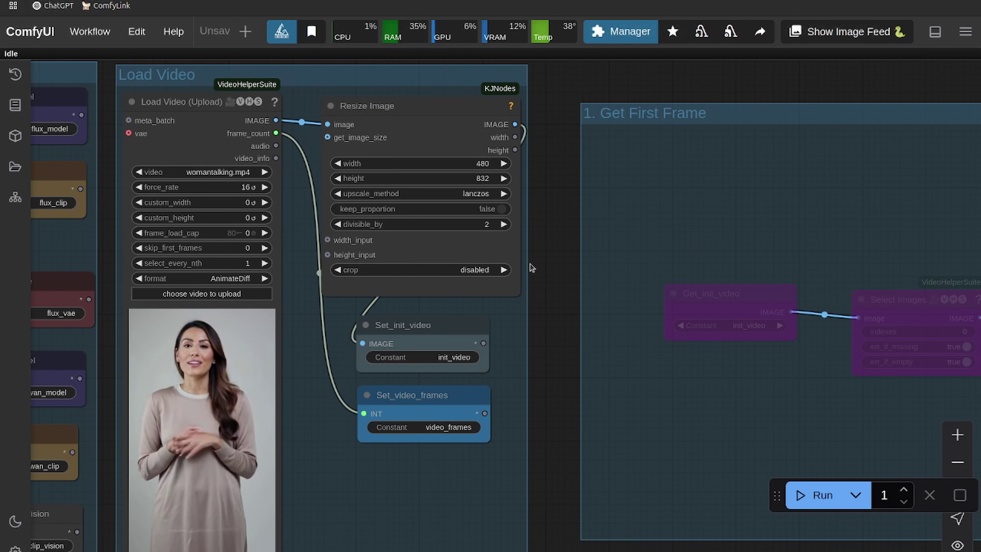
drag(540, 280, 553, 266)
scroll(553, 266, up, 2)
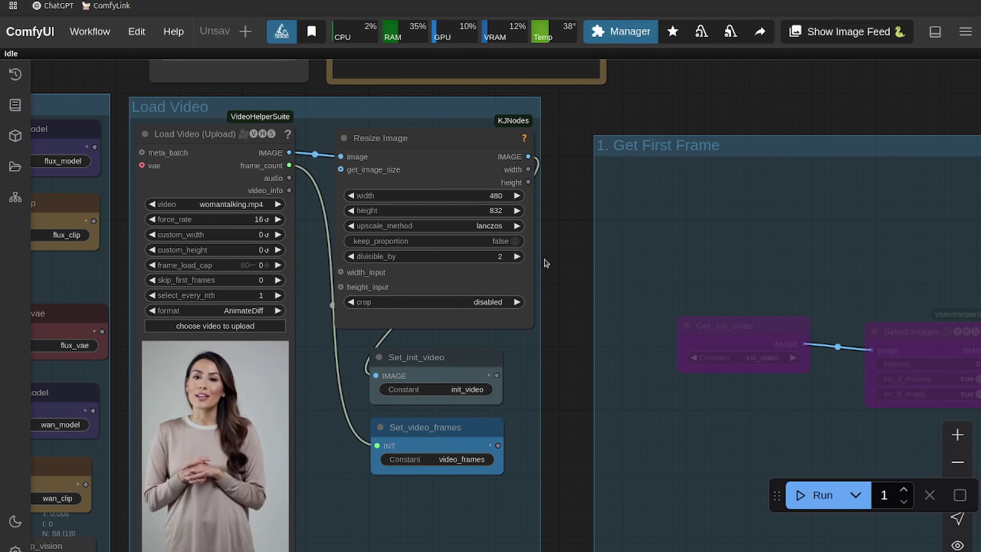
- Read the "Read before starting!" note and review the Fast Groups Bypasser switches above the Load Video group
scroll(364, 289, down, 4)
scroll(356, 308, up, 3)
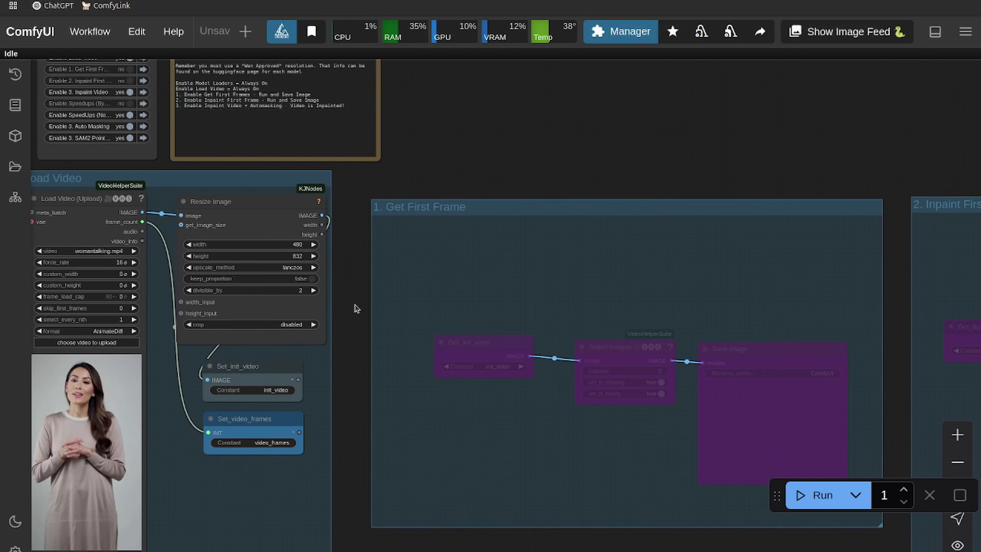
drag(355, 306, 459, 401)
drag(350, 240, 381, 265)
drag(483, 289, 552, 287)
drag(657, 200, 618, 259)
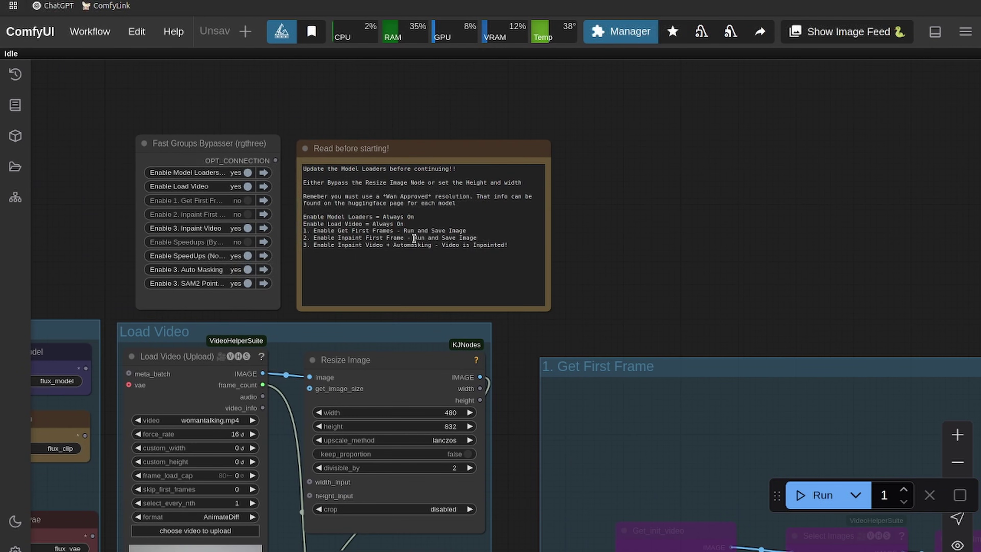
- Switch off the 3. Inpaint Video, SpeedUps, 3. Auto Masking and 3. SAM2 Point groups in the Fast Groups Bypasser
mouse_move(510, 248)
mouse_down()
mouse_move(449, 245)
mouse_move(357, 208)
mouse_move(369, 224)
mouse_up()
click(344, 244)
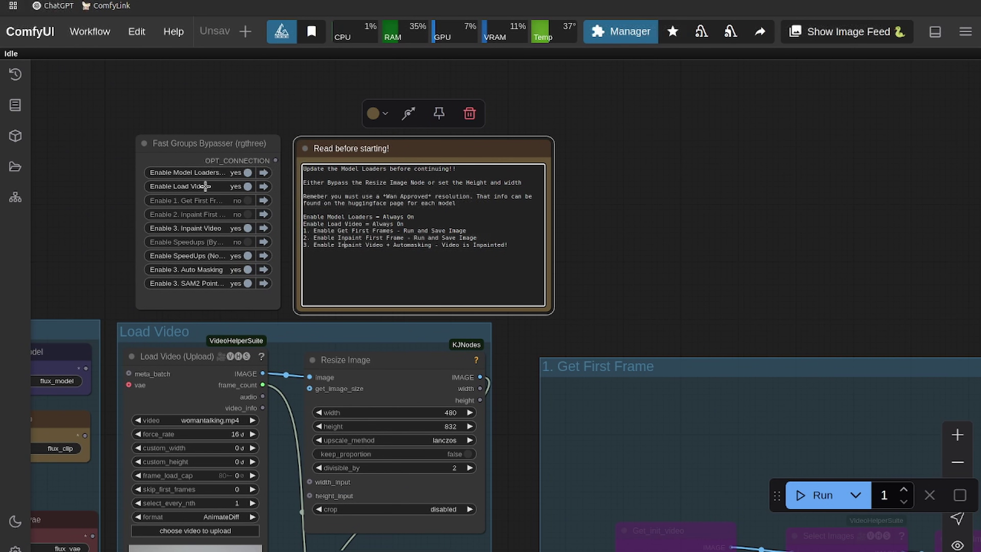
click(247, 227)
drag(712, 250, 539, 143)
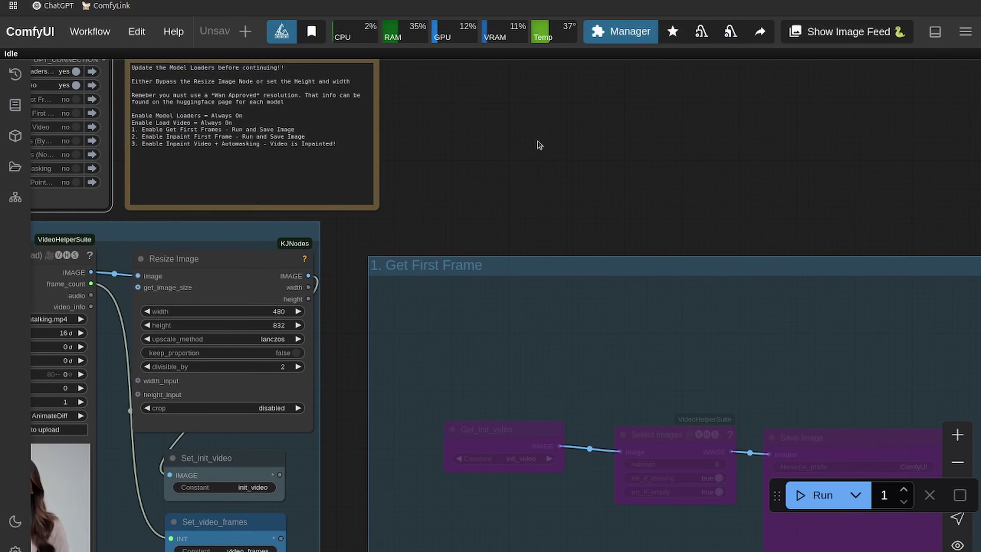
- Enable the 1. Get First Frame group in the Fast Groups Bypasser, following the first instruction of the starting note
scroll(539, 149, down, 2)
drag(479, 169, 570, 267)
scroll(305, 265, up, 3)
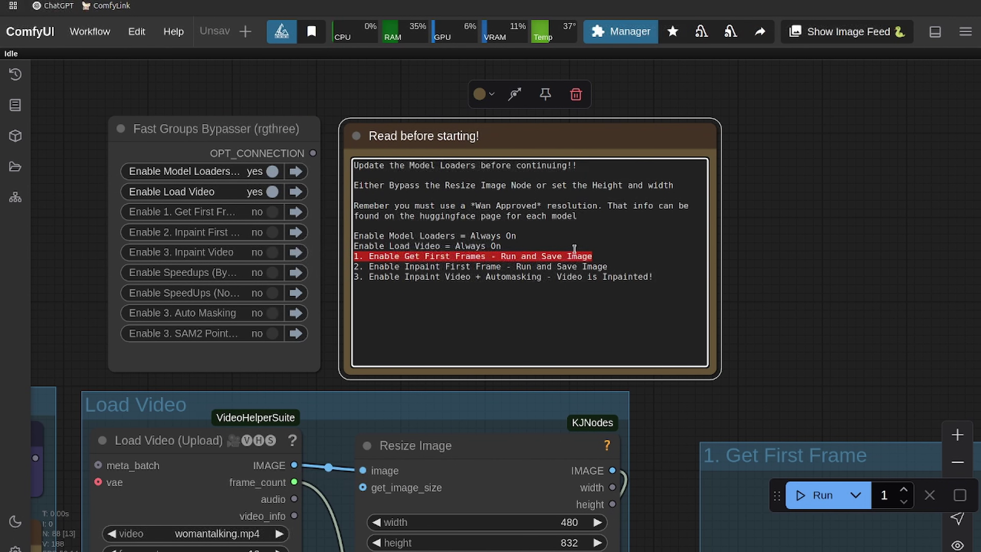
click(271, 212)
- Run the workflow to extract the video's first frame in the 1. Get First Frame group
drag(760, 272, 430, 153)
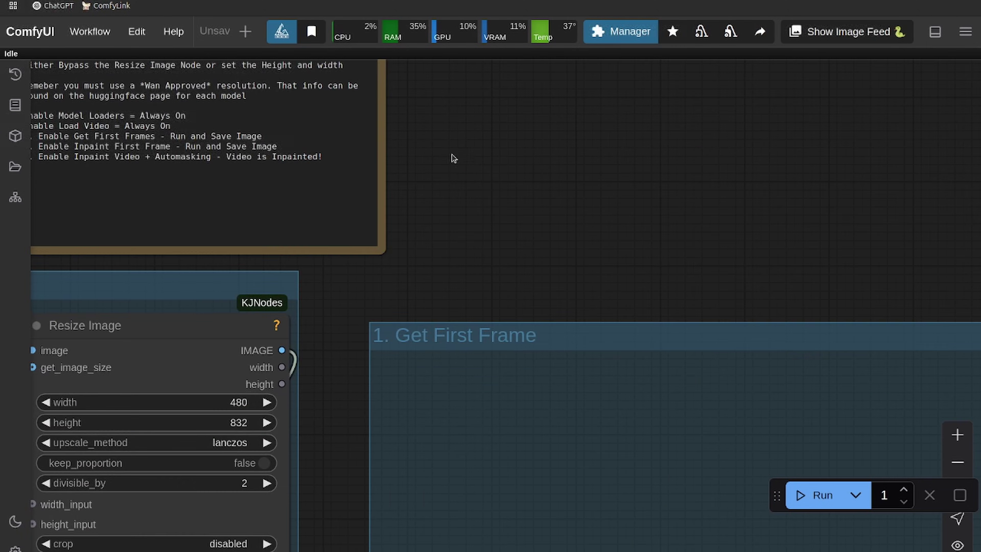
scroll(516, 167, down, 5)
scroll(517, 172, right, 7)
scroll(463, 99, down, 3)
key(ctrl+Return)
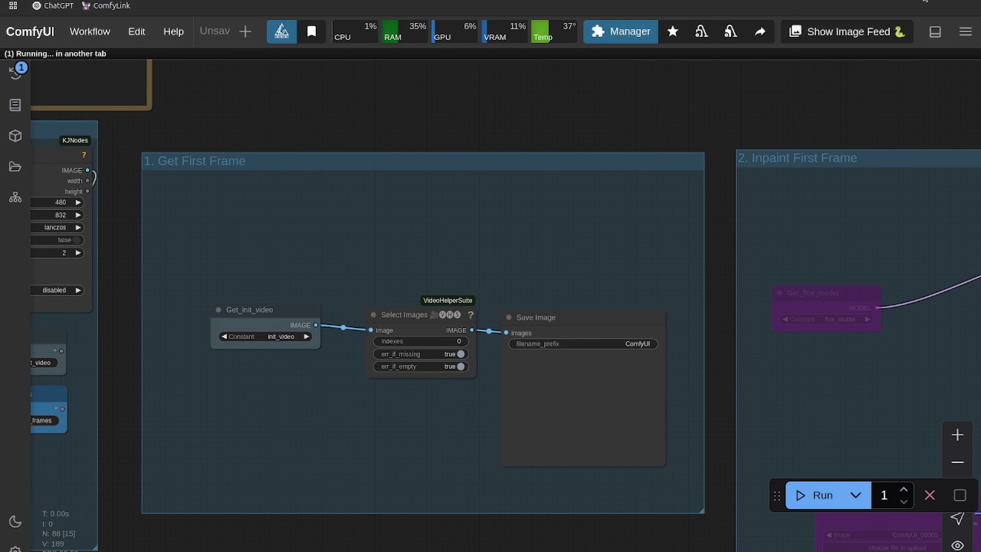
- Save the extracted first frame to disk from the Save Image node
drag(507, 253, 381, 192)
scroll(378, 364, up, 5)
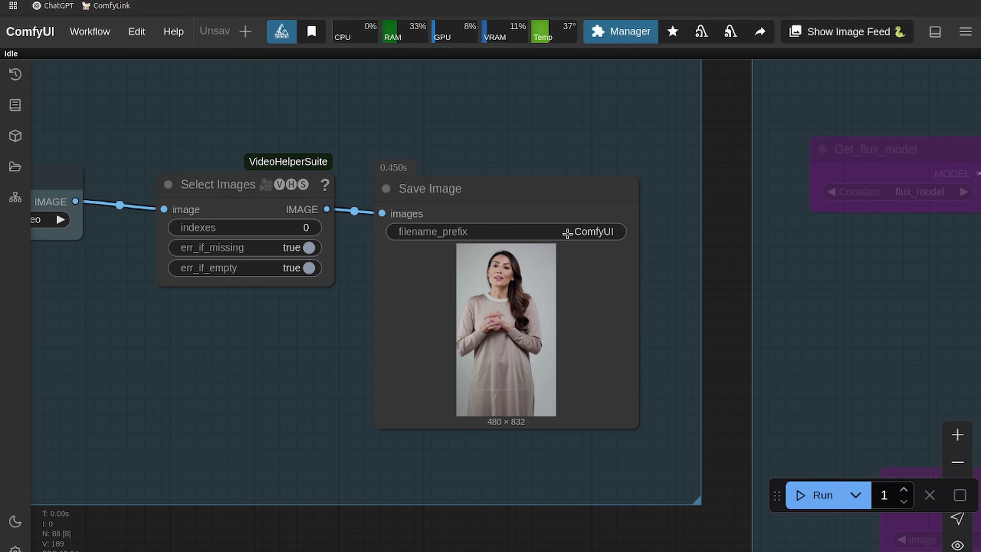
right_click(517, 325)
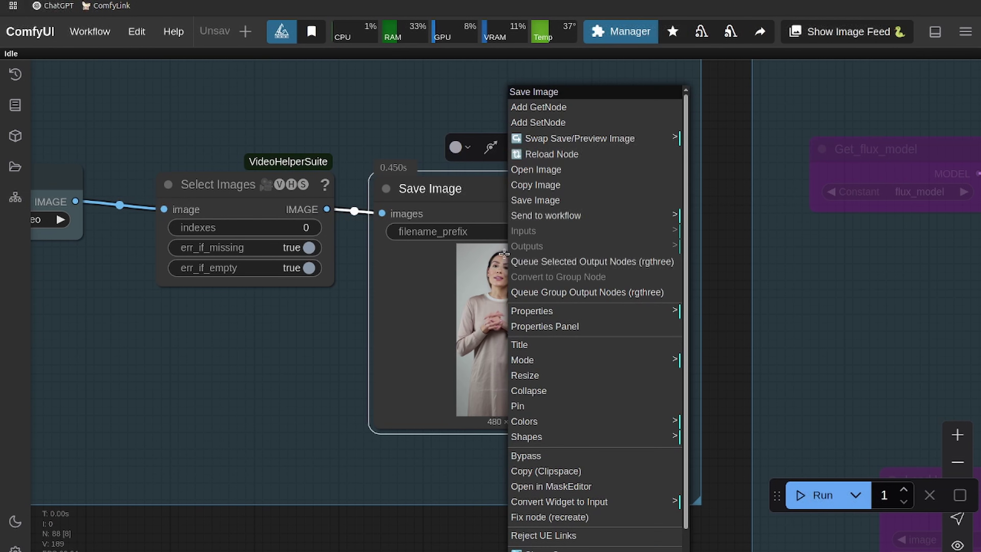
click(538, 200)
- Disable the 1. Get First Frame group and enable the 2. Inpaint First Frame and Speedups (Bypass if not working) groups
drag(309, 98, 616, 272)
scroll(357, 234, down, 5)
drag(357, 235, 561, 369)
drag(594, 232, 631, 254)
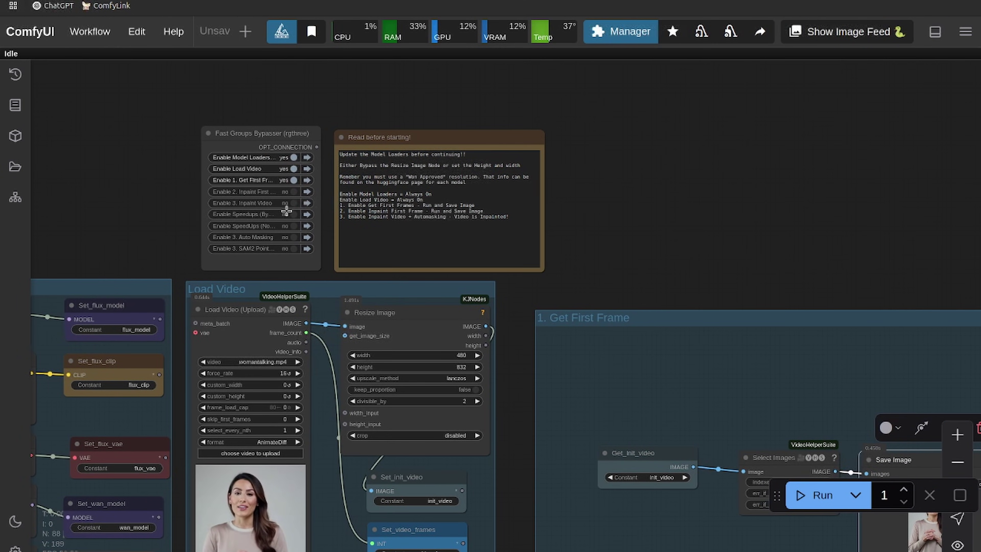
scroll(308, 212, up, 5)
click(297, 222)
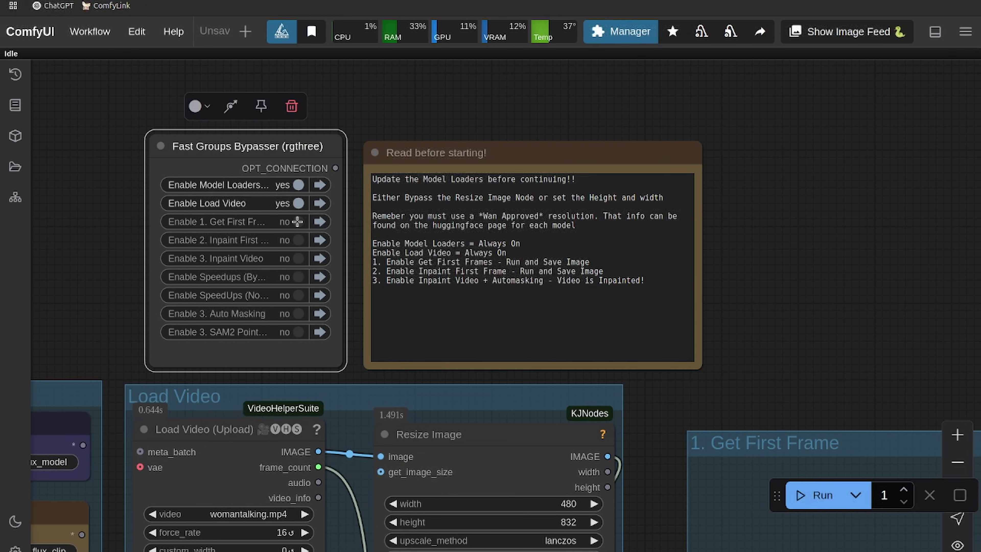
click(298, 240)
click(298, 277)
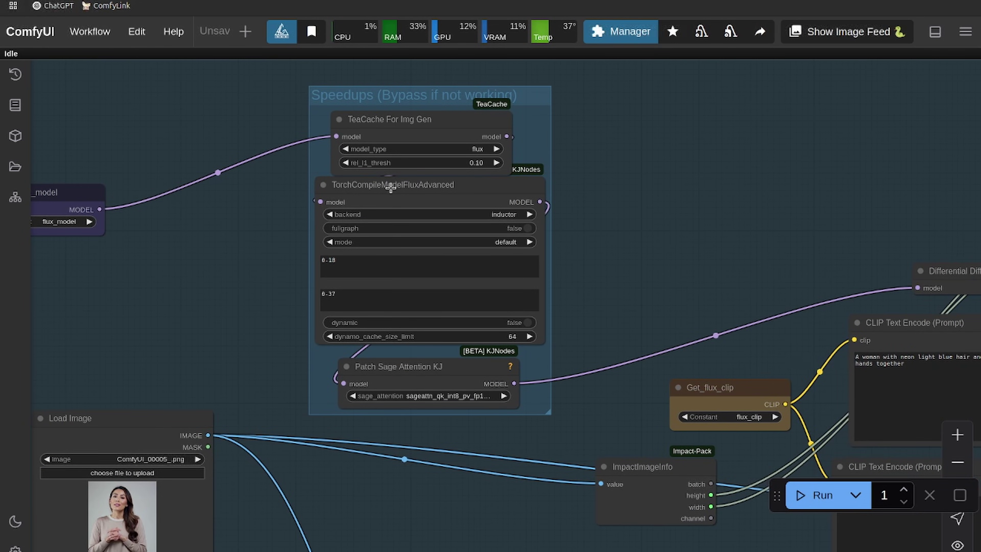
- Examine the TeaCache, TorchCompileModelFluxAdvanced and Patch Sage Attention nodes in the Speedups group of the first-frame inpainting section
drag(391, 188, 390, 194)
drag(198, 250, 159, 257)
click(533, 180)
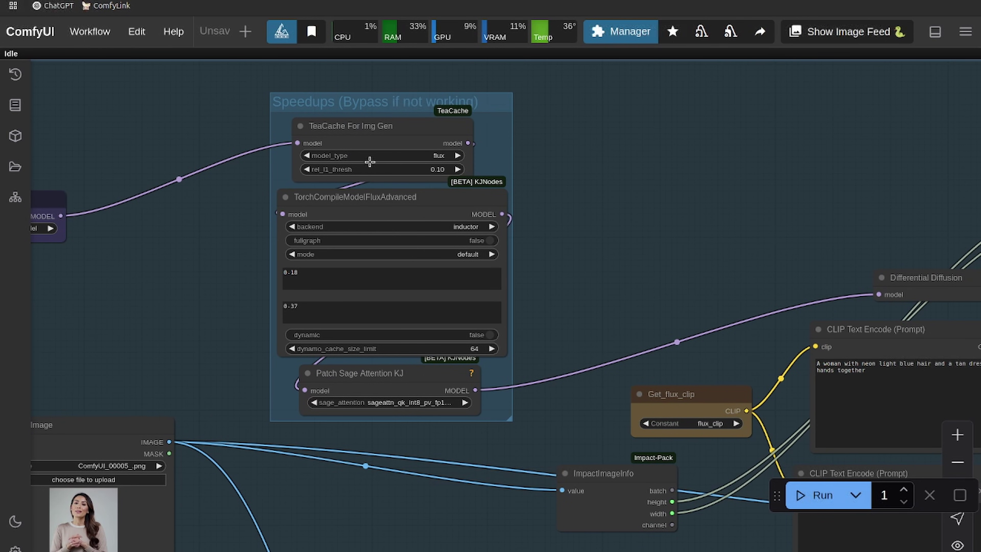
click(361, 131)
click(545, 138)
click(352, 126)
click(622, 151)
drag(212, 250, 246, 257)
scroll(357, 238, down, 4)
scroll(342, 255, up, 3)
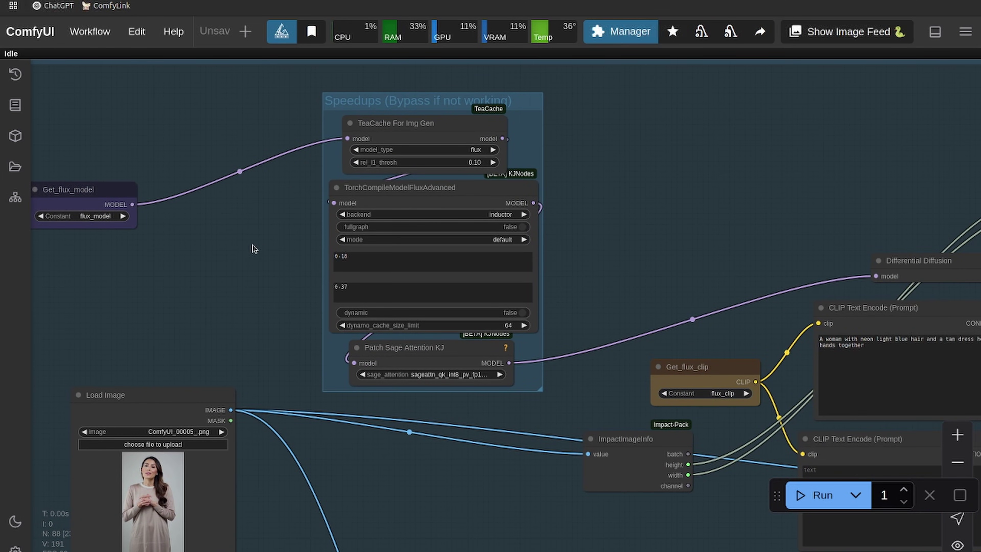
- Load the saved first frame, ComfyUI_00009_.png, into the Load Image node of the 2. Inpaint First Frame group
drag(197, 276, 246, 154)
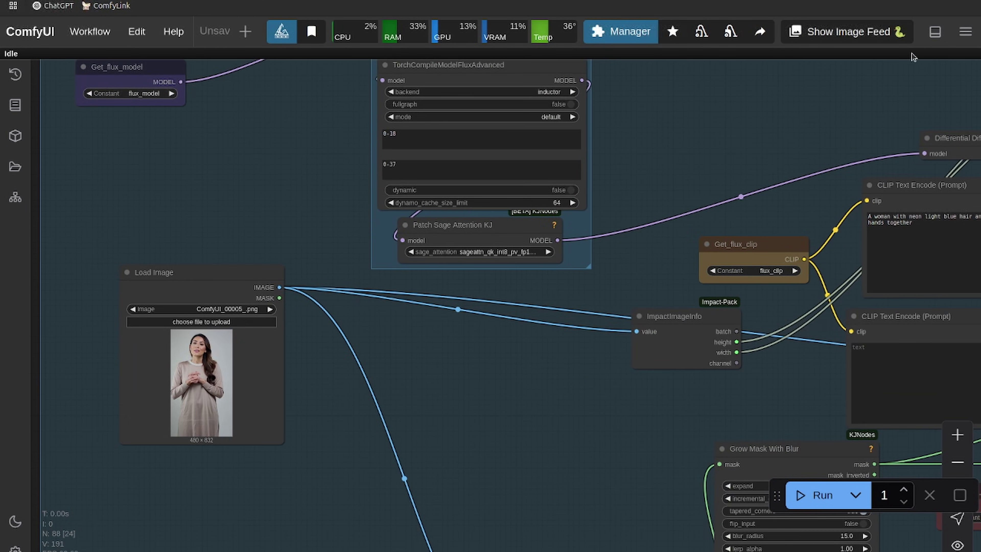
click(931, 1)
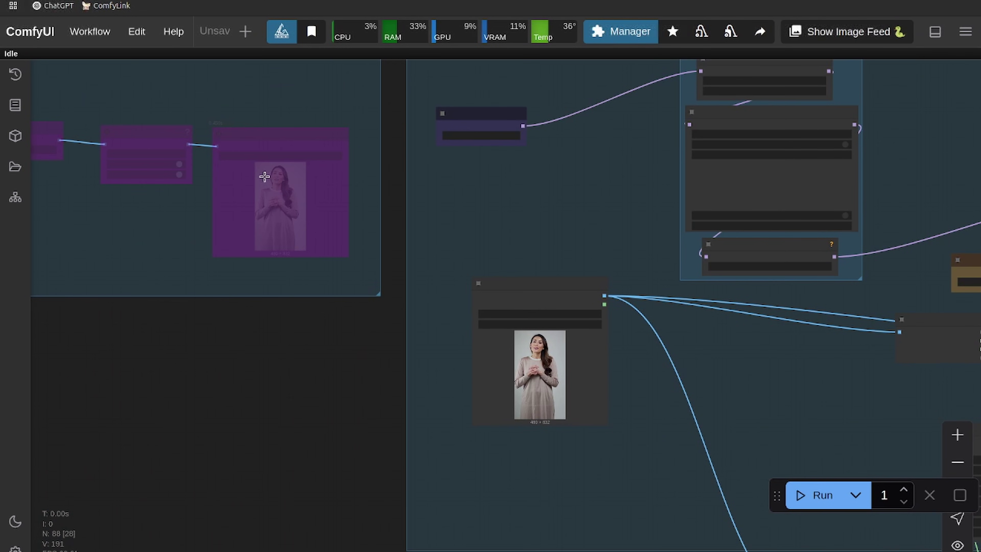
scroll(270, 181, up, 3)
scroll(275, 188, up, 2)
drag(365, 421, 102, 211)
- Look over the Florence2 automasking nodes, their notes and the Grow Mask With Blur node
scroll(102, 210, down, 7)
drag(517, 327, 465, 226)
scroll(462, 228, up, 4)
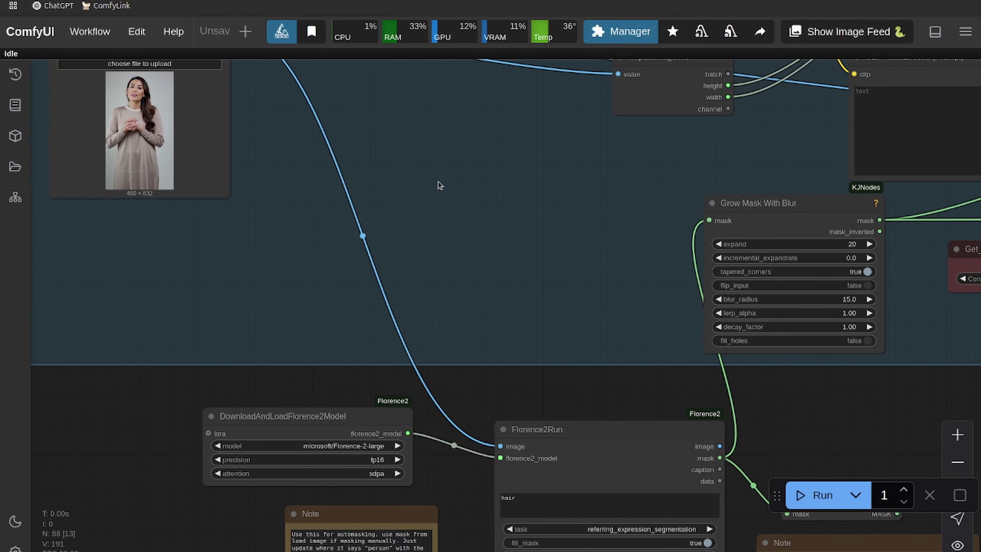
scroll(439, 186, down, 2)
drag(450, 162, 401, 313)
drag(400, 417, 396, 298)
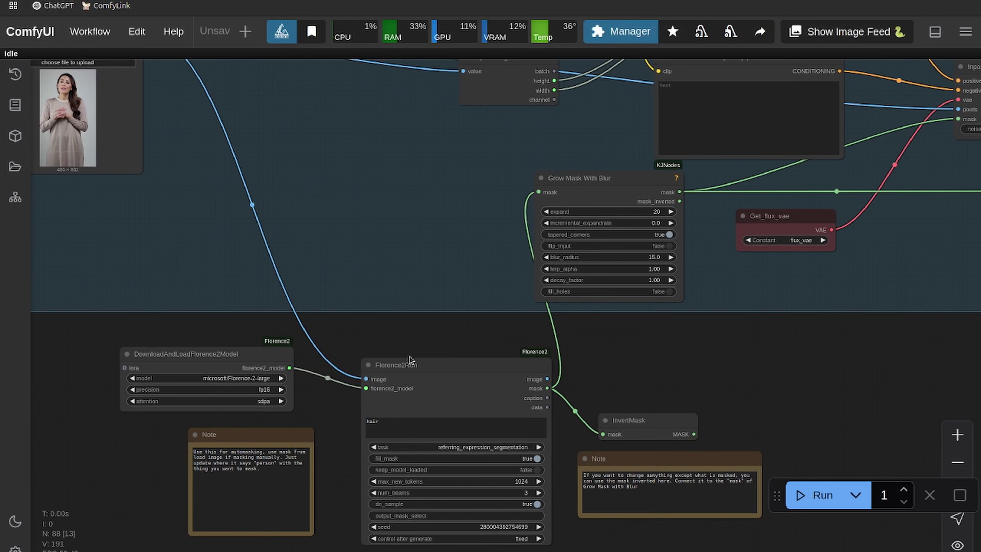
- Inspect the frame in the Load Image node and its image connection to the Florence2Run node
drag(332, 217, 444, 404)
scroll(287, 373, up, 6)
scroll(452, 434, down, 1)
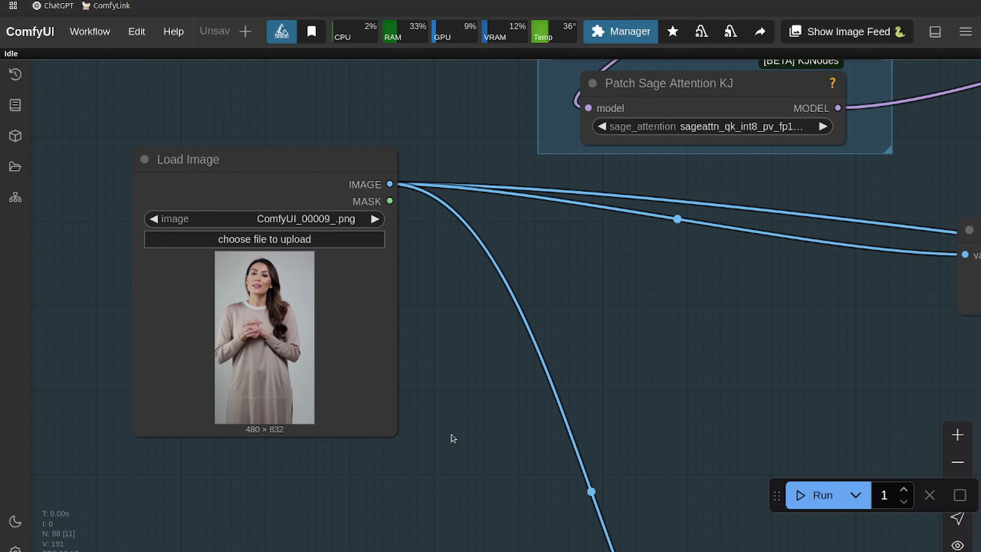
scroll(443, 396, up, 5)
drag(418, 230, 636, 348)
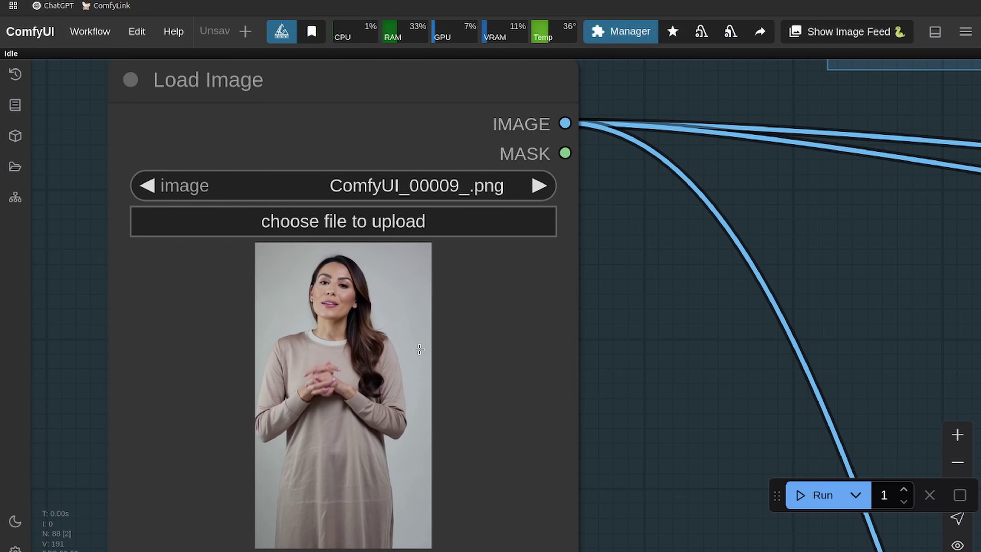
scroll(641, 419, down, 5)
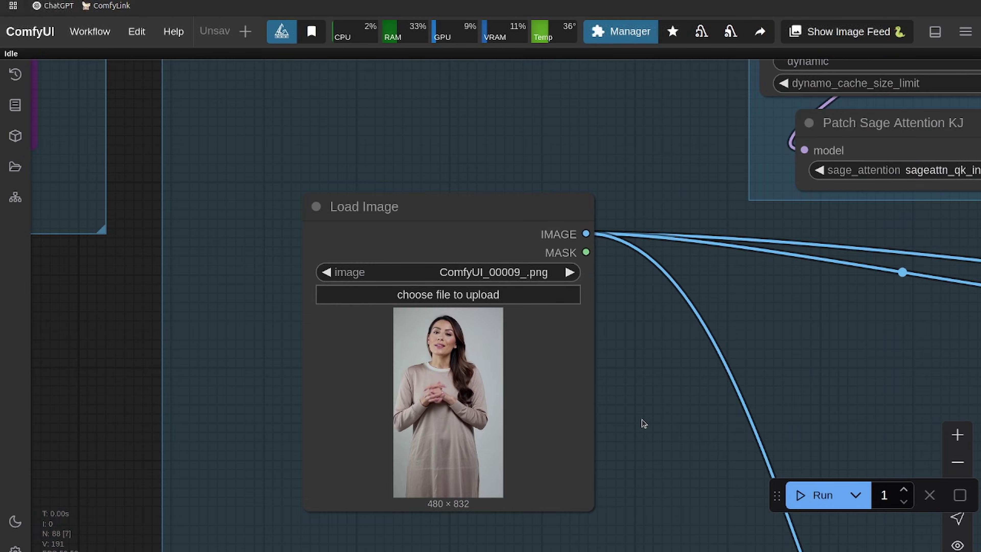
drag(641, 420, 298, 296)
scroll(298, 296, down, 3)
drag(312, 354, 312, 264)
scroll(312, 303, down, 2)
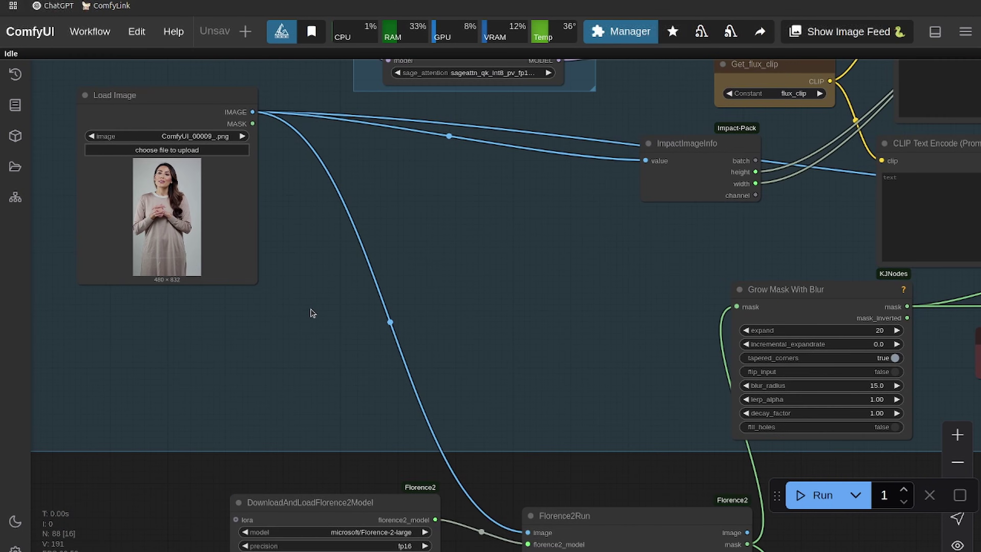
- Examine the Load Image node's MASK output as the manual masking source, compared with the Florence2 automasking nodes
scroll(312, 313, up, 4)
drag(311, 314, 408, 257)
drag(399, 201, 380, 408)
scroll(380, 408, up, 4)
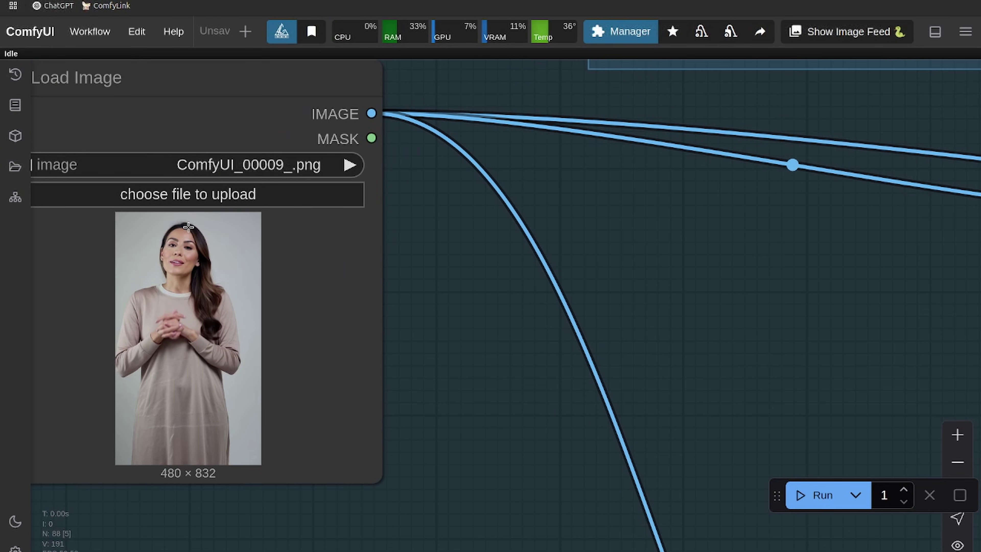
scroll(467, 334, down, 6)
drag(714, 359, 407, 248)
scroll(413, 253, down, 4)
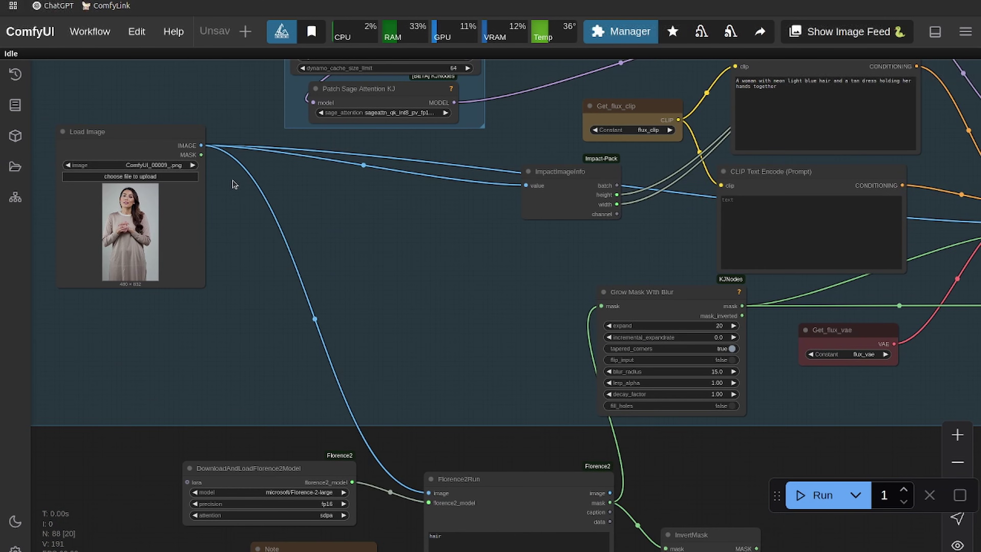
mouse_move(201, 154)
mouse_down()
mouse_move(610, 306)
mouse_move(377, 250)
mouse_move(213, 181)
mouse_move(199, 161)
mouse_up()
drag(485, 524, 375, 318)
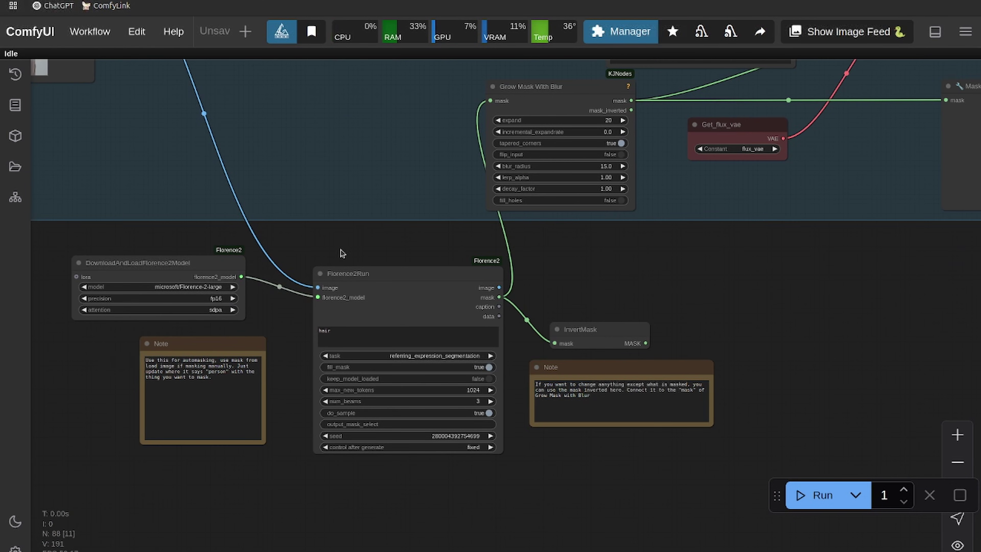
- Check the masking word "hair" in the Florence2Run node and the settings of Grow Mask With Blur
drag(330, 147, 442, 162)
scroll(446, 193, down, 2)
scroll(432, 235, down, 1)
scroll(421, 266, up, 4)
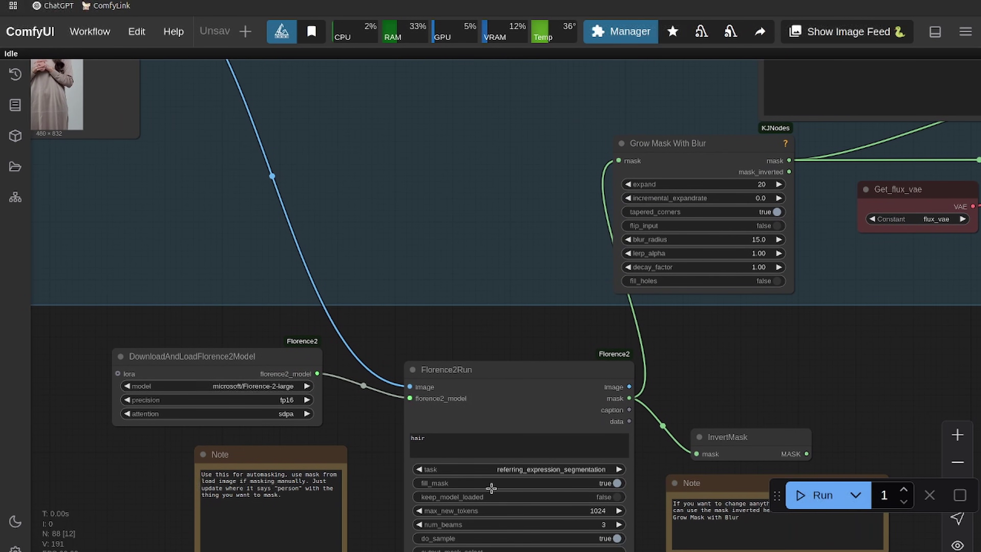
double_click(458, 439)
click(420, 232)
drag(397, 173, 298, 318)
drag(377, 300, 77, 378)
- Change the positive CLIP Text Encode prompt to "A woman with neon red hair and a tan dress holding her hands together"
click(404, 157)
drag(270, 342, 320, 383)
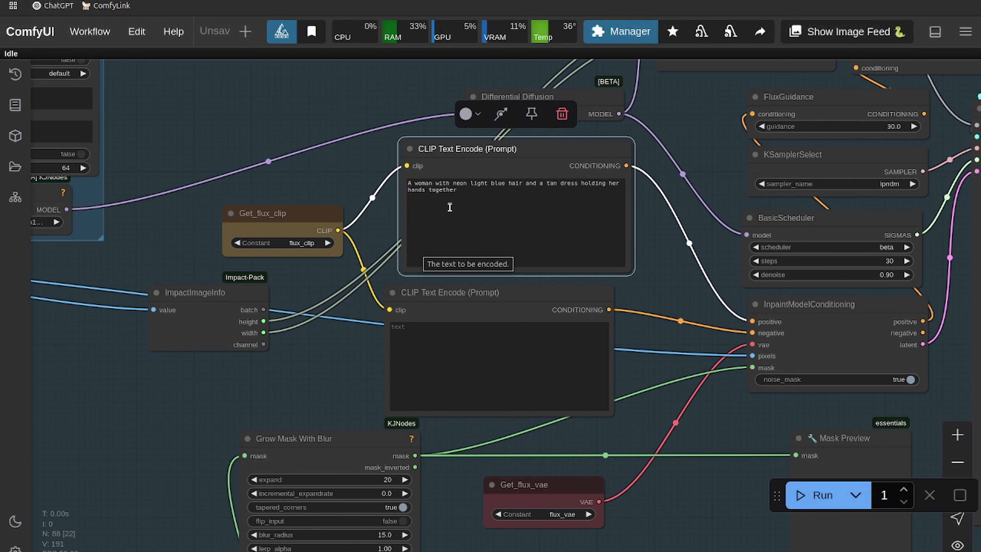
mouse_move(280, 396)
mouse_down()
mouse_move(331, 376)
mouse_move(697, 353)
mouse_up()
drag(486, 372, 699, 329)
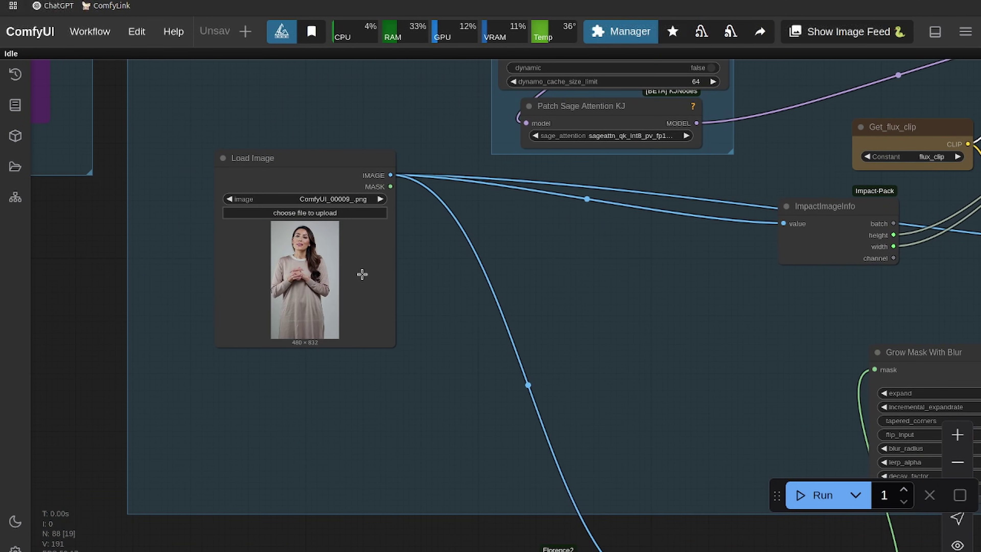
drag(693, 267, 270, 267)
drag(537, 284, 283, 322)
drag(606, 225, 600, 232)
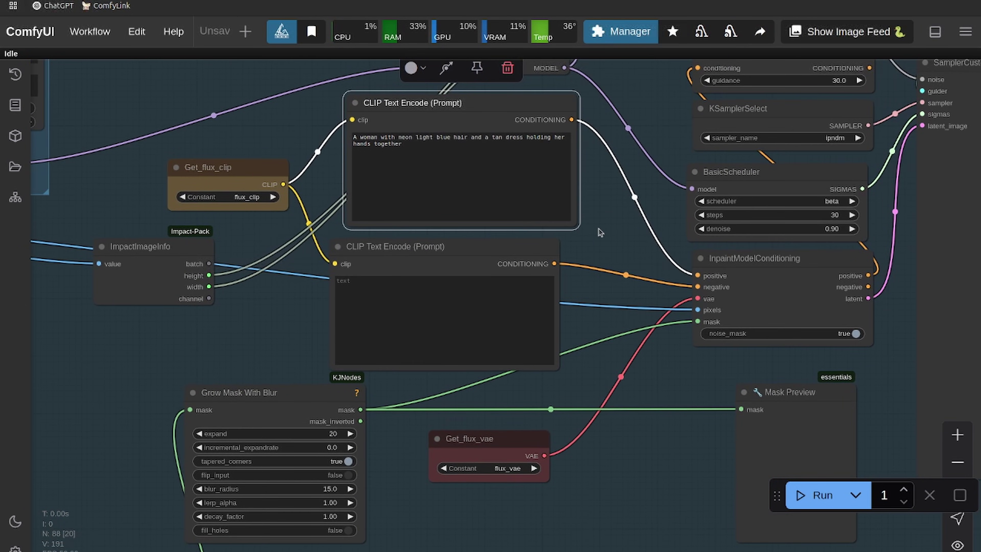
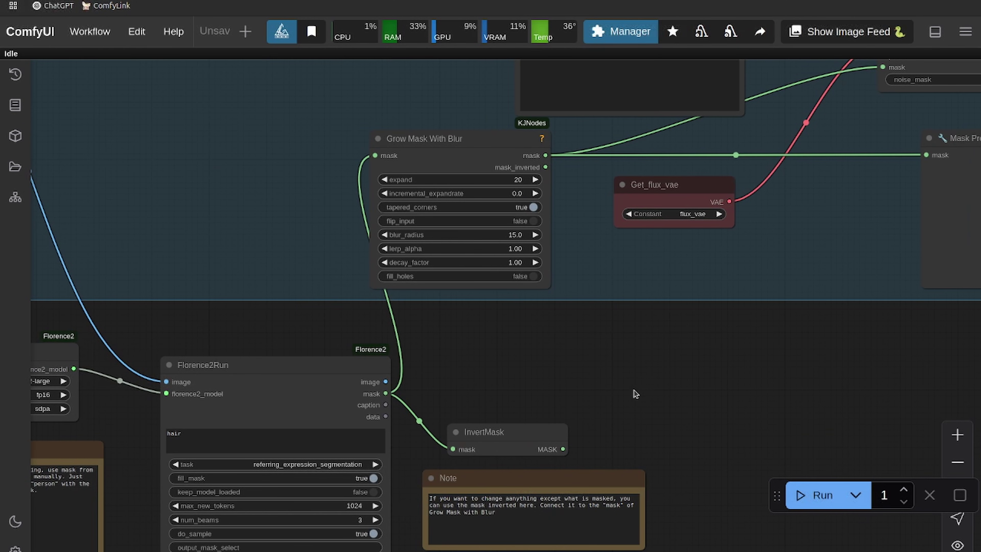
drag(786, 111, 408, 338)
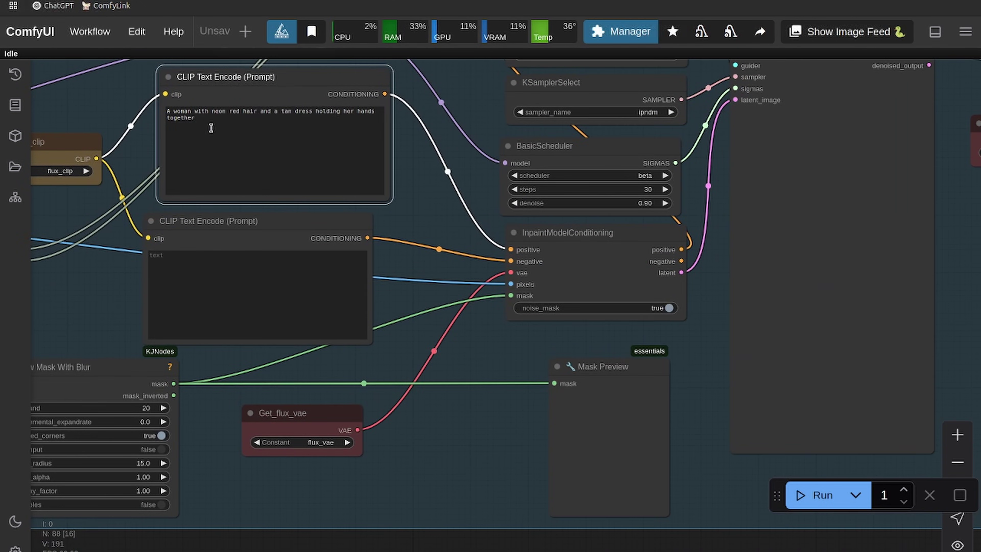
- Run the workflow to inpaint the masked area of the first frame
drag(372, 231, 99, 233)
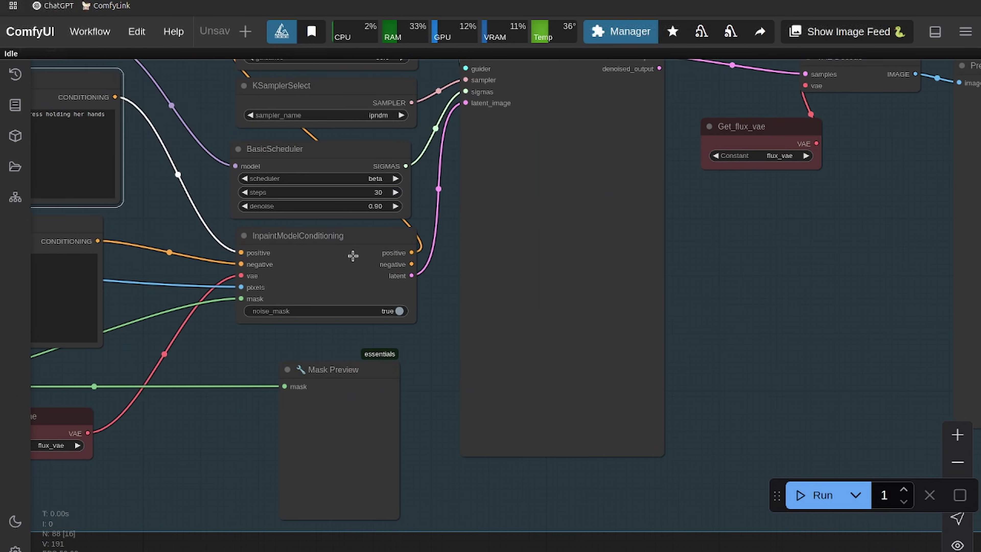
scroll(354, 261, down, 3)
scroll(359, 300, up, 3)
click(340, 331)
key(ctrl+Return)
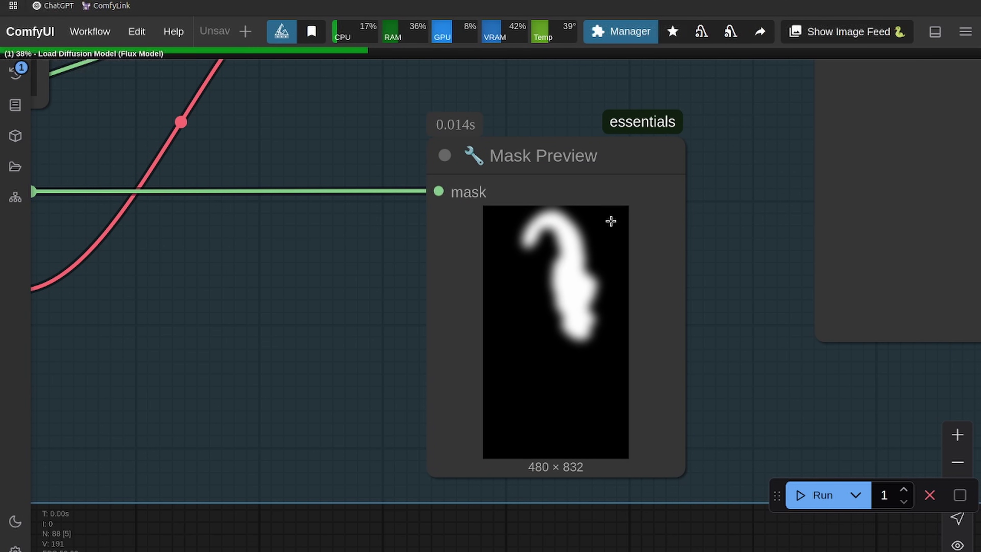
- Examine the generated mask in Mask Preview and the inpainted first frame in the Preview Image node
scroll(591, 323, down, 5)
scroll(602, 310, down, 4)
scroll(503, 341, up, 15)
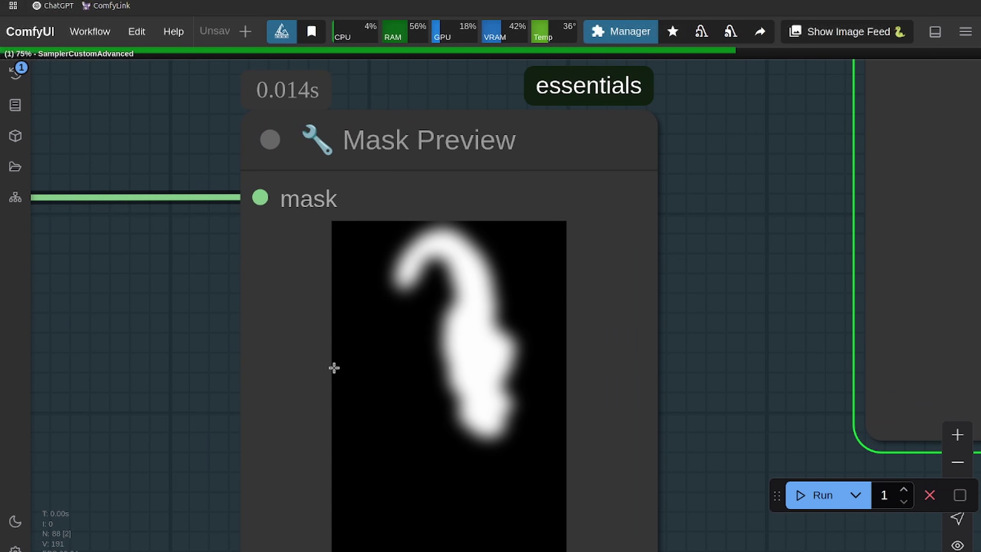
drag(138, 344, 592, 360)
scroll(589, 357, down, 4)
drag(369, 376, 453, 359)
scroll(453, 359, left, 15)
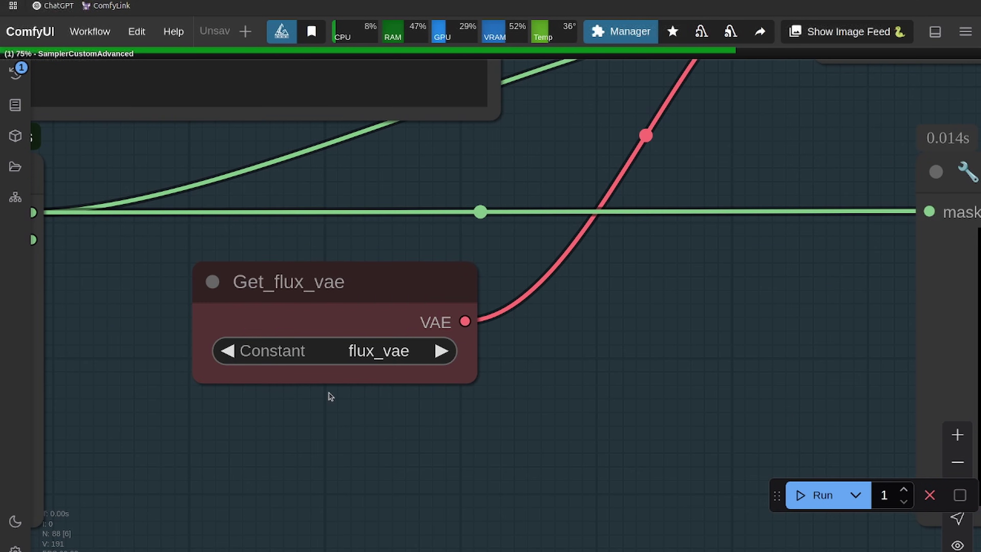
scroll(559, 357, down, 2)
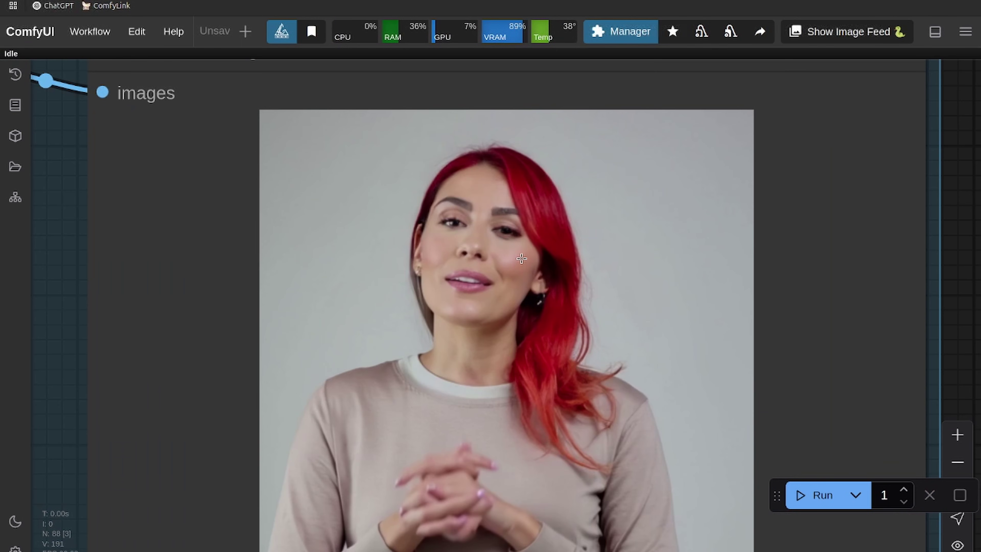
scroll(522, 259, down, 11)
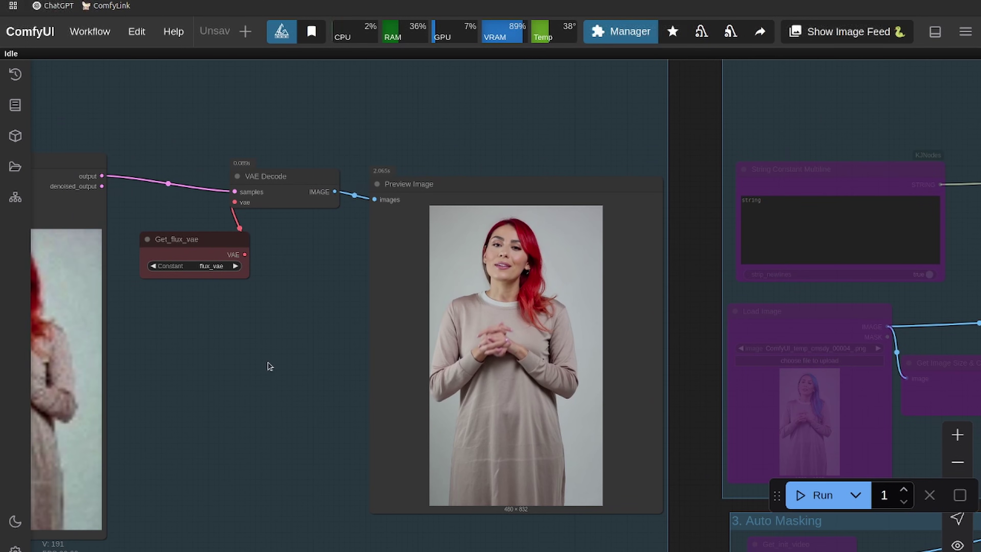
- Examine the original first frame in the Load Image node that feeds the first-frame inpainting
drag(225, 390, 477, 388)
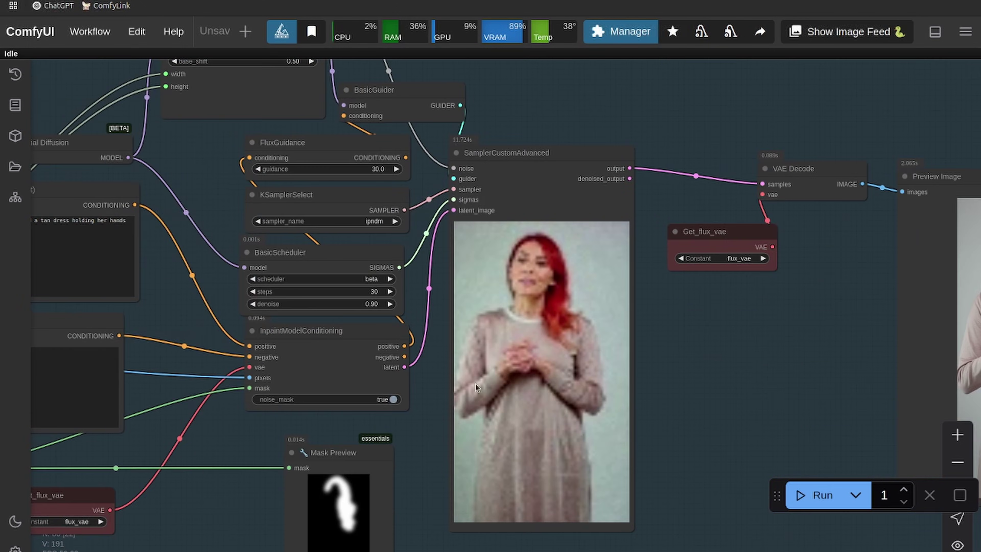
scroll(275, 391, down, 4)
drag(203, 419, 631, 382)
drag(335, 372, 712, 376)
scroll(555, 374, up, 6)
drag(562, 372, 695, 349)
scroll(452, 307, up, 6)
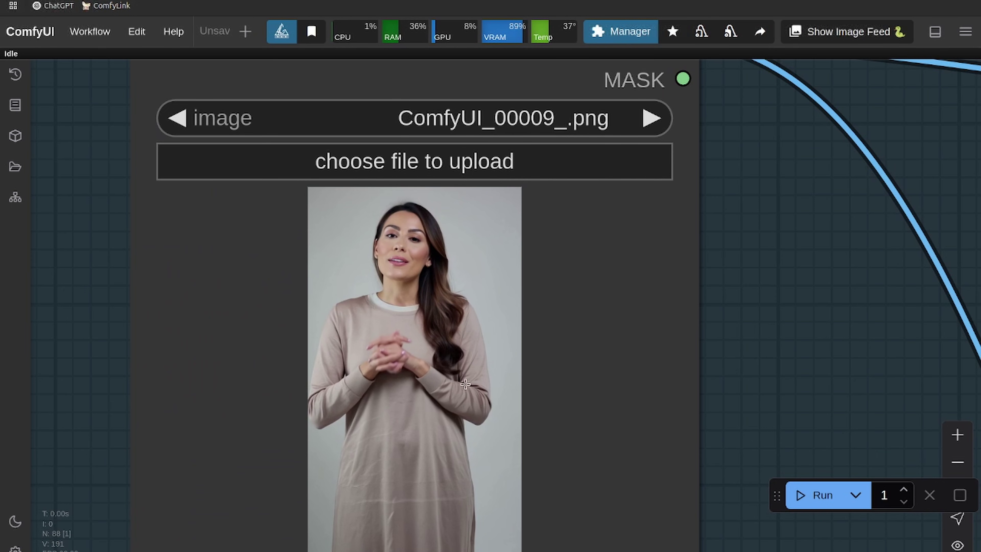
scroll(464, 344, down, 7)
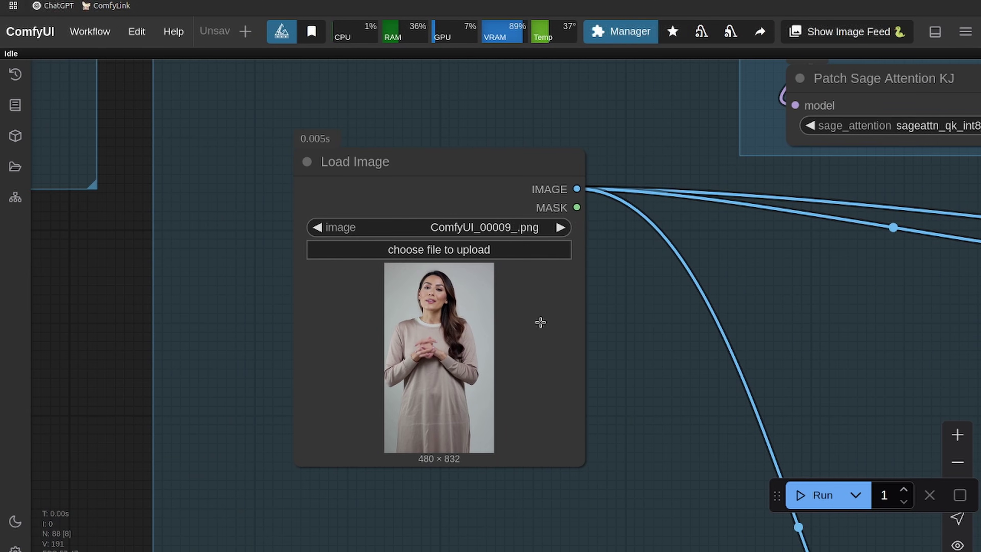
- Review the first-frame inpainting chain from the prompts and Grow Mask With Blur through Mask Preview to the inpainted image
drag(762, 321, 527, 327)
drag(785, 338, 235, 311)
scroll(371, 330, down, 5)
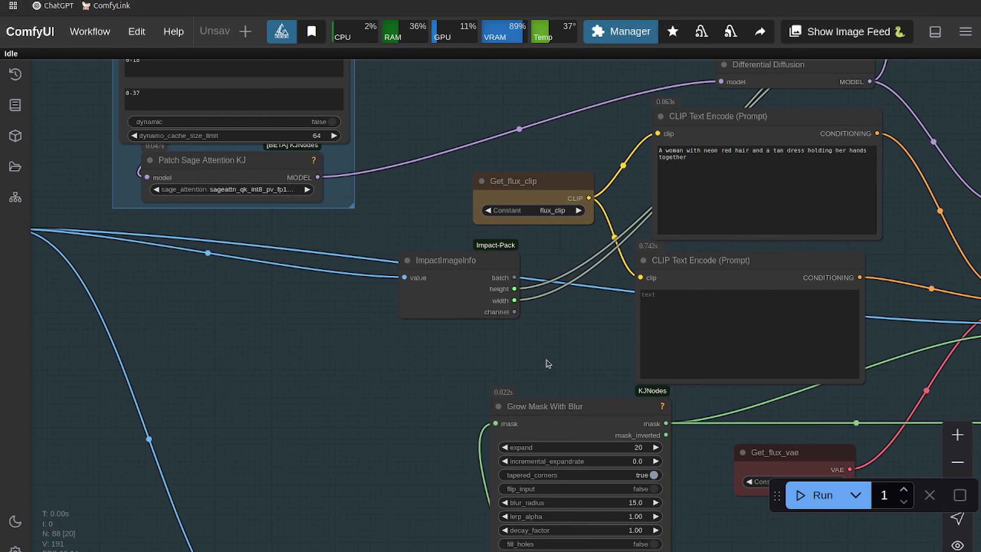
drag(349, 353, 197, 295)
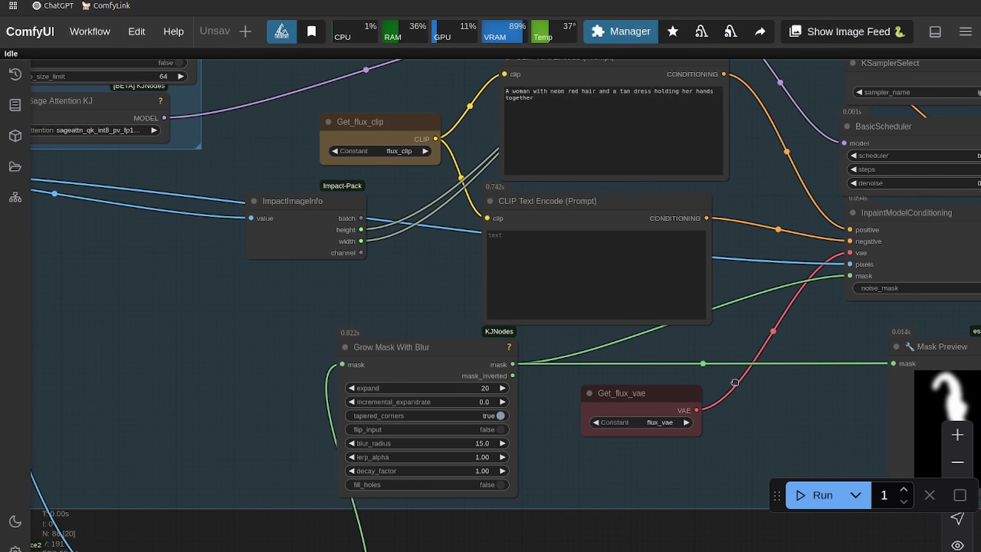
drag(735, 383, 381, 322)
drag(439, 340, 203, 363)
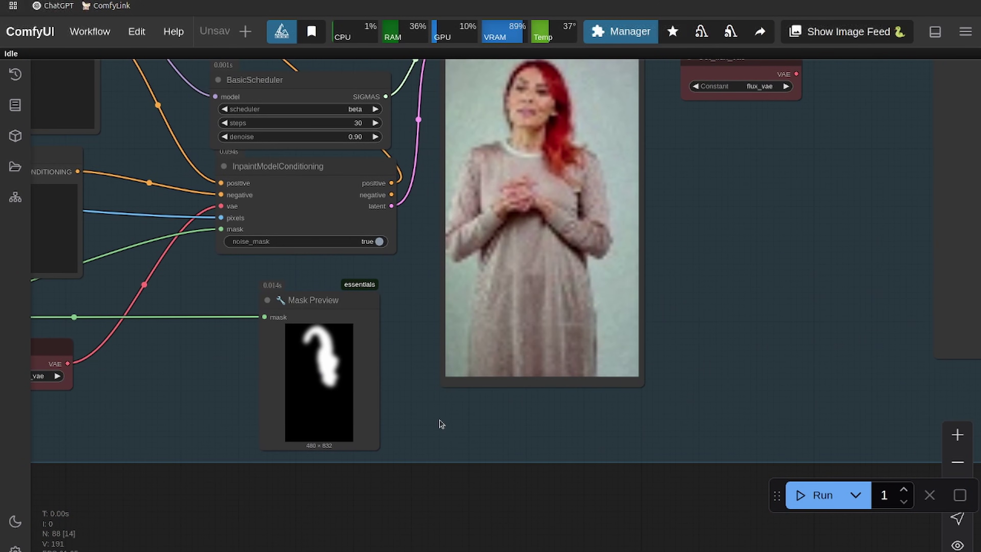
drag(594, 404, 368, 407)
scroll(375, 330, down, 4)
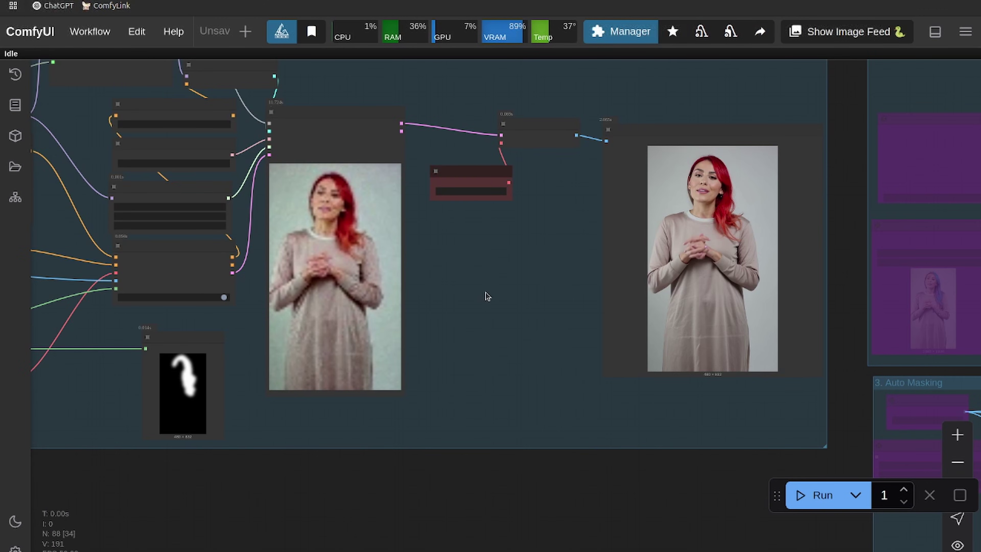
scroll(488, 294, down, 2)
drag(204, 388, 286, 321)
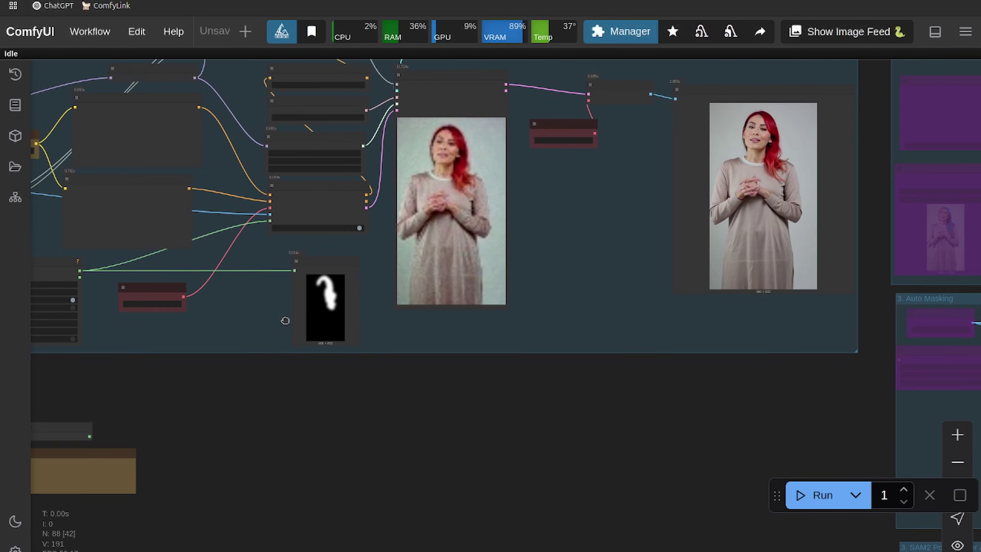
drag(609, 284, 263, 288)
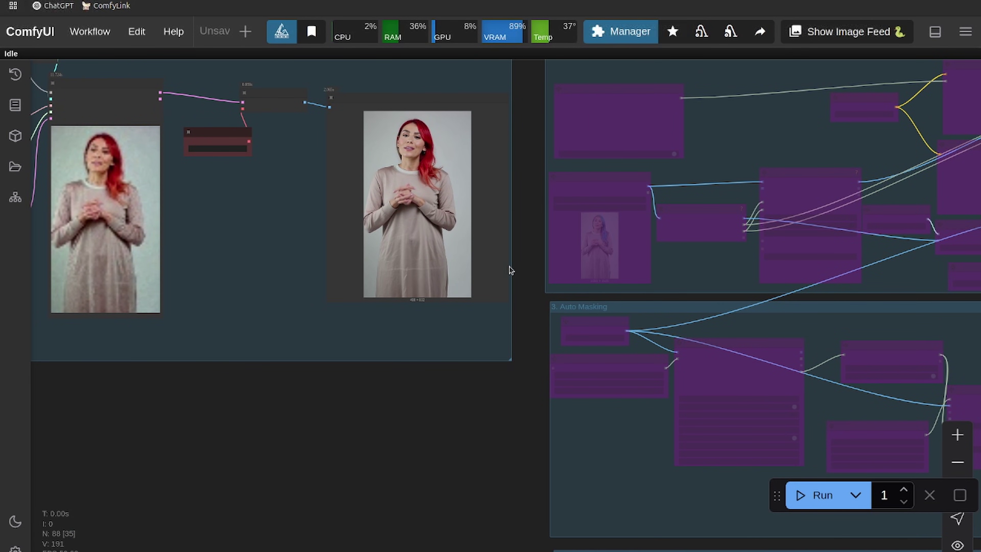
drag(255, 306, 295, 303)
scroll(274, 276, up, 3)
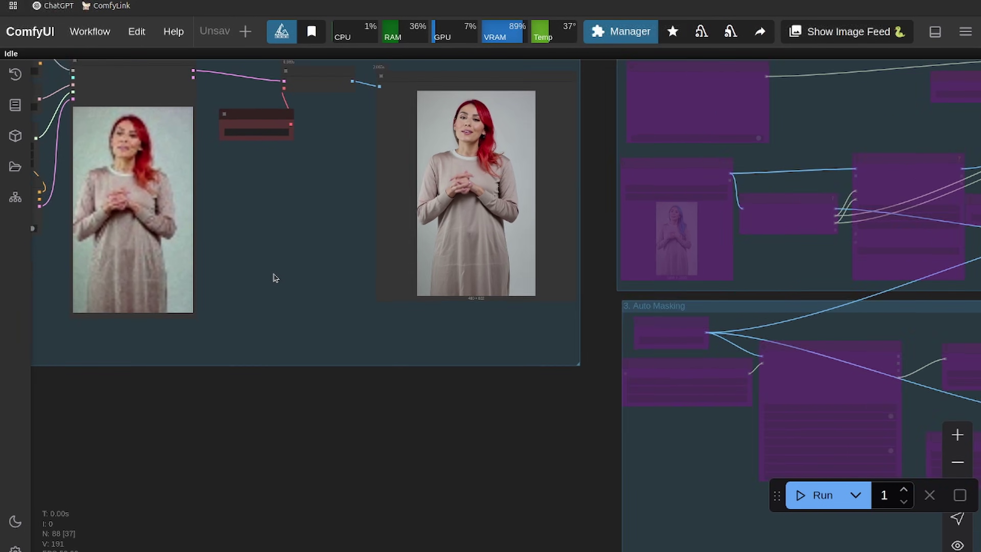
- Run the workflow again to generate another inpainted version of the first frame
drag(274, 219, 166, 356)
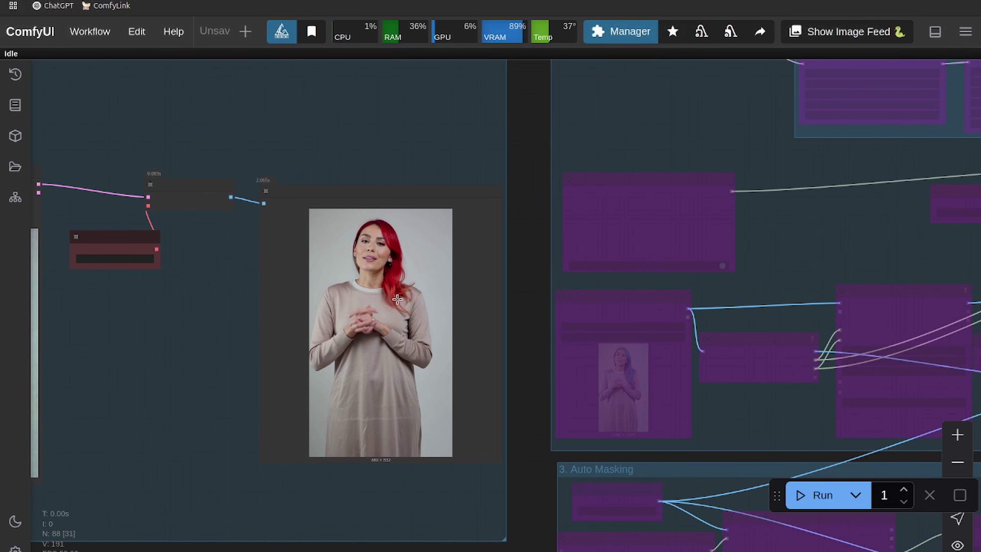
drag(141, 363, 297, 378)
key(ctrl+Return)
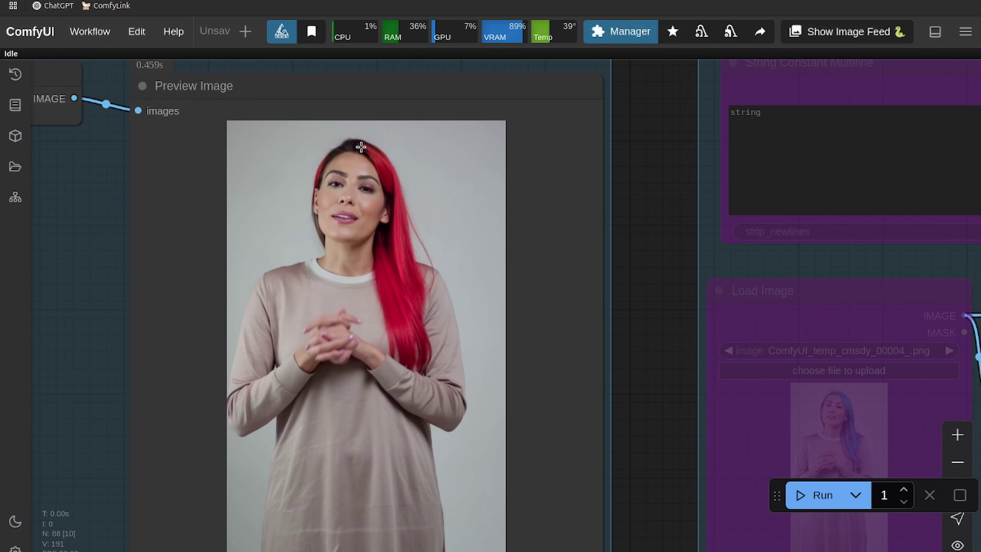
- Inspect the new red-haired result and save the image from the Preview Image node
scroll(416, 338, down, 6)
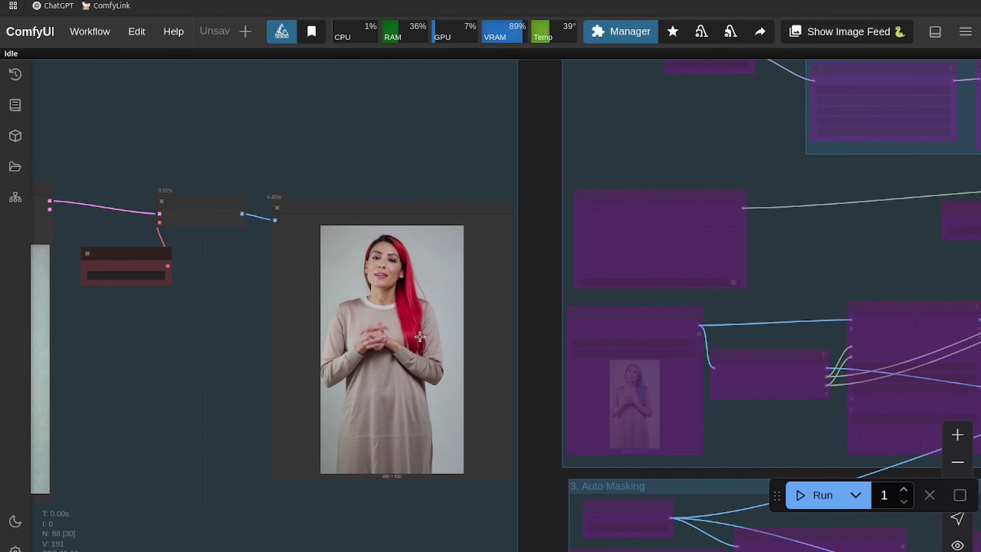
scroll(420, 336, up, 3)
right_click(398, 314)
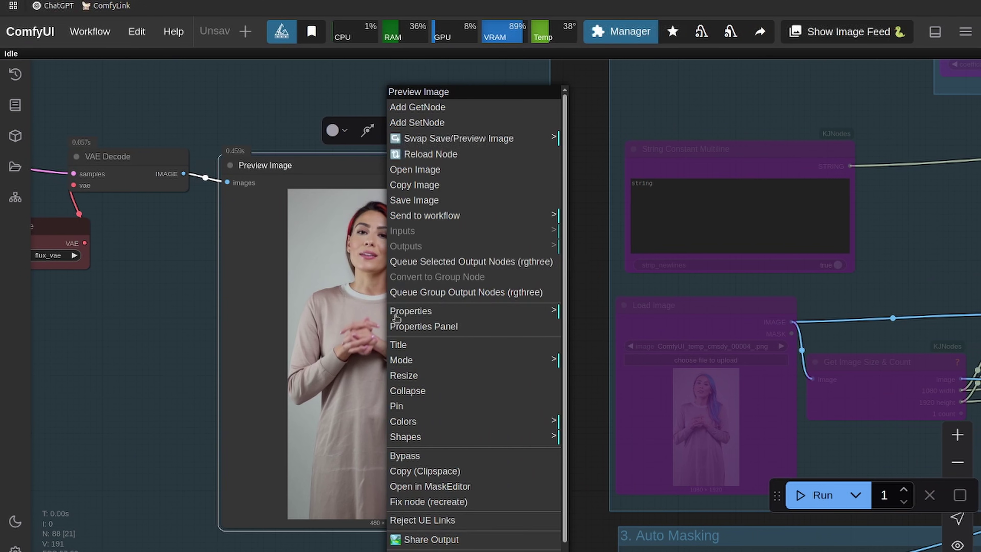
- Disable the "2. Inpaint First" group and the first Speedups group in Fast Groups Bypasser
scroll(518, 425, down, 6)
scroll(602, 464, down, 4)
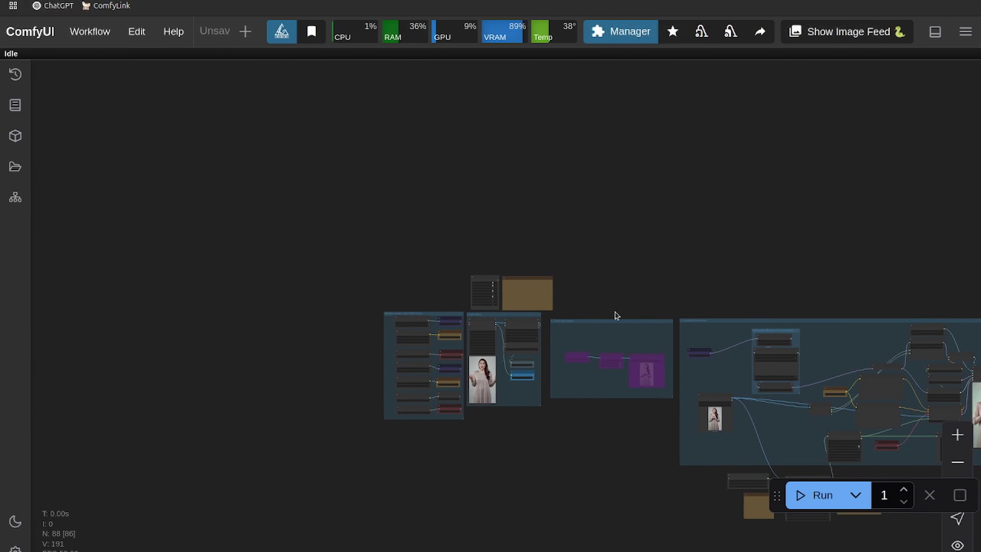
scroll(588, 309, up, 8)
drag(520, 275, 820, 300)
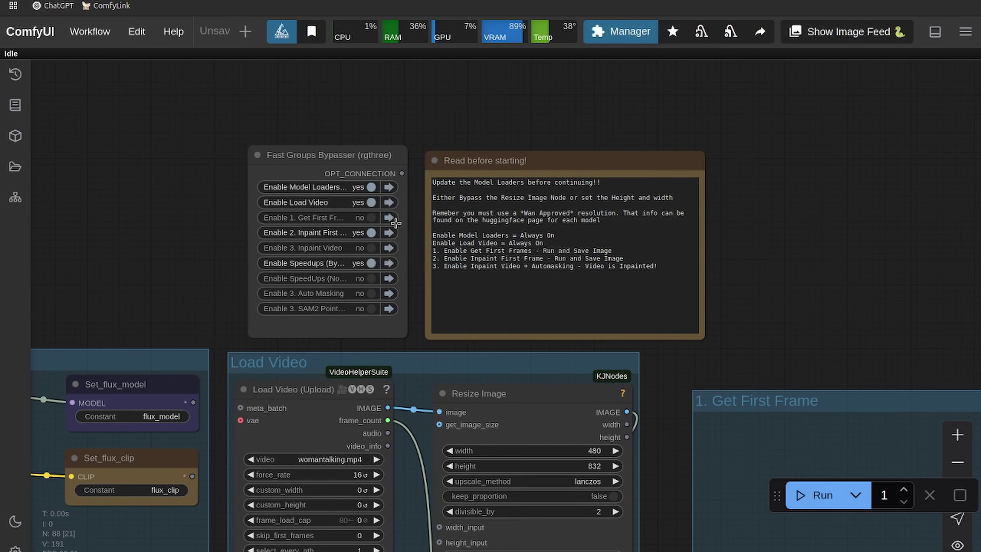
click(367, 234)
click(321, 266)
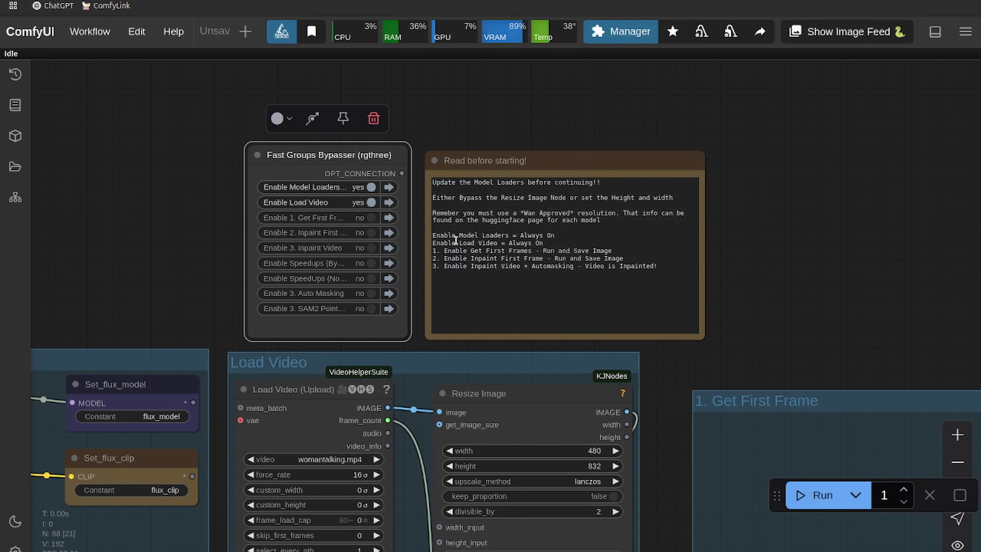
- Enable 3. Inpaint Video, the second SpeedUps group, 3. Auto Masking and the 3. SAM2 Points group in Fast Groups Bypasser
click(369, 249)
click(370, 278)
click(371, 294)
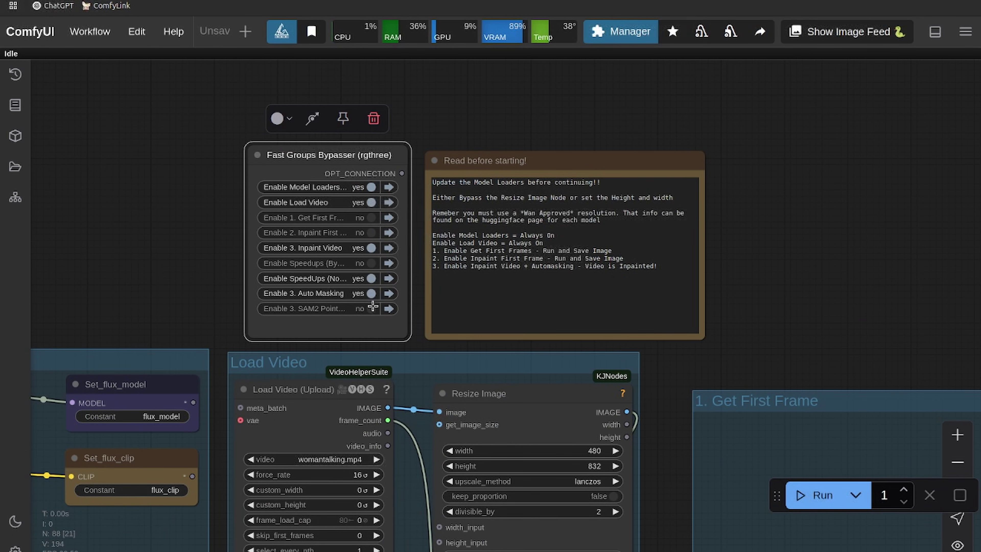
click(372, 309)
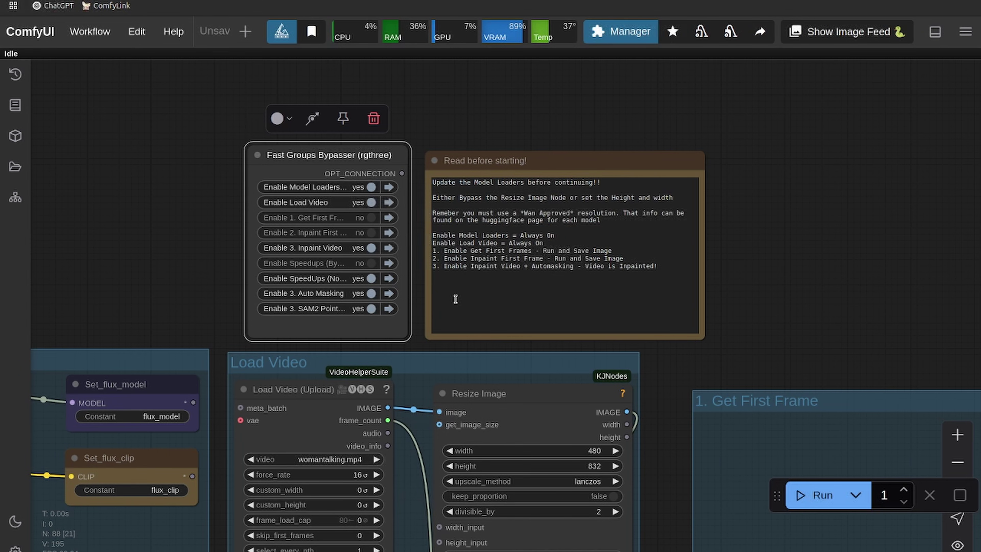
- Load the downloaded ComfyUI_temp_jnmzp_00002_.png into the Load Image node of the video inpainting group
scroll(369, 308, down, 4)
drag(753, 367, 398, 114)
scroll(398, 114, up, 5)
drag(579, 319, 630, 204)
click(907, 0)
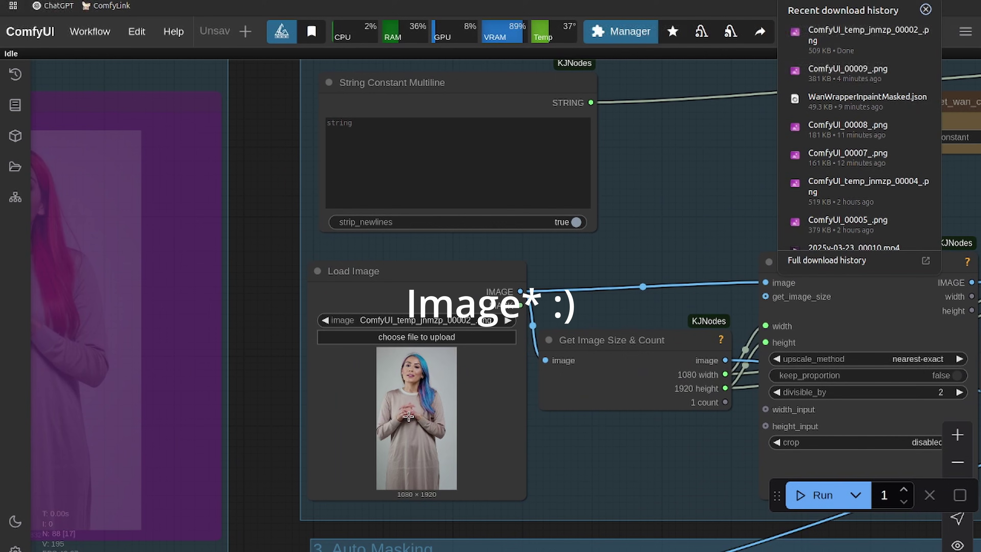
drag(850, 35, 409, 417)
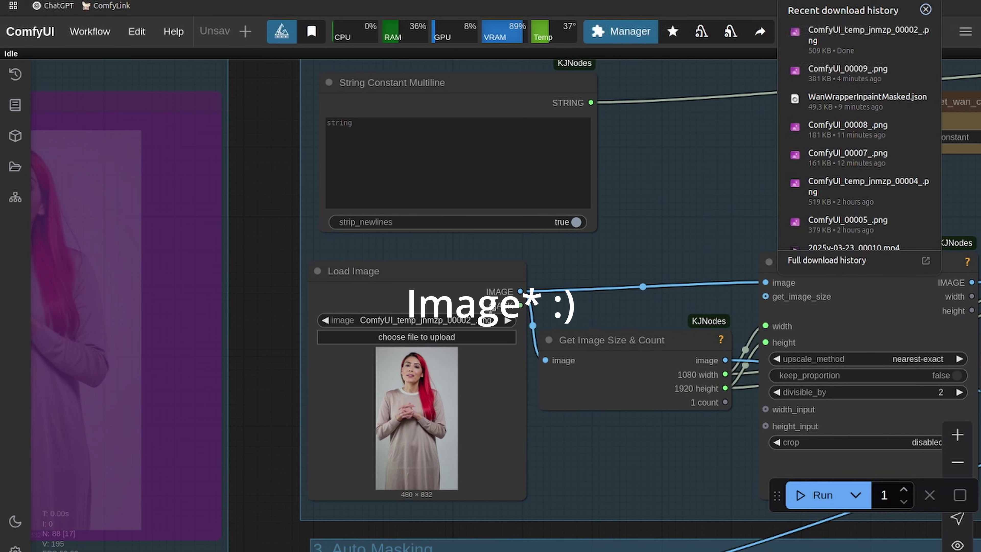
- Enter the prompt "A woman with neon red hair talking" in the String Constant Multiline node
click(463, 139)
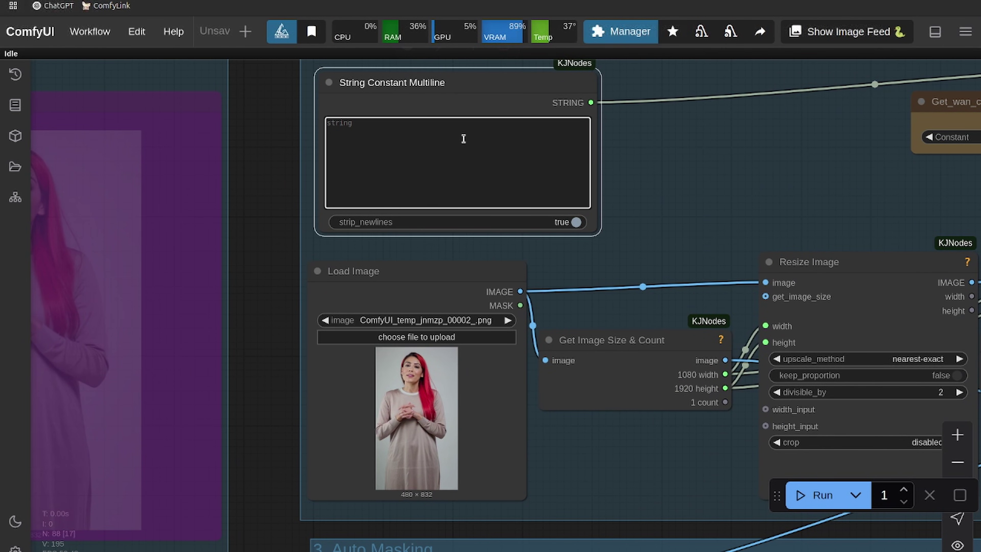
text(A woman with neon red ha)
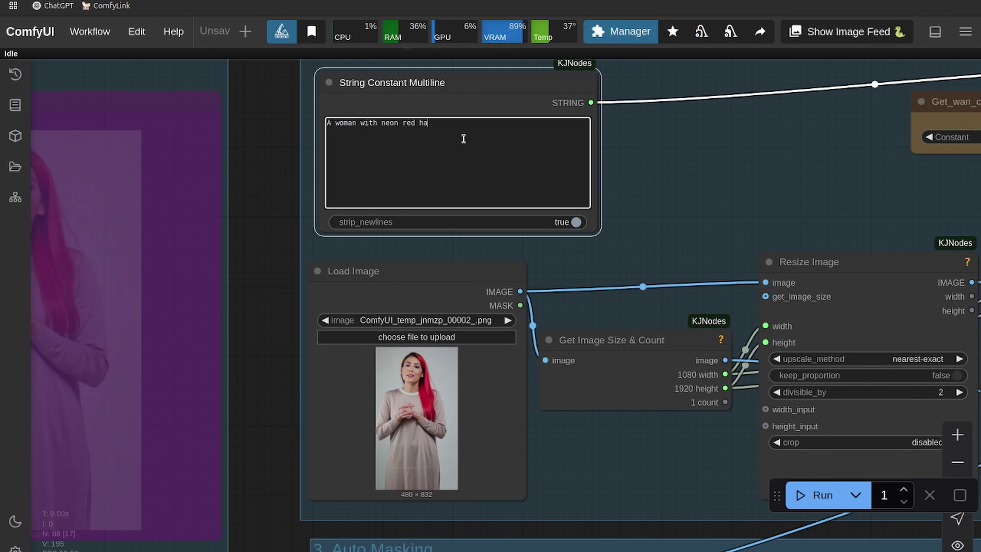
text(ir talking)
- Examine the 3. Auto Masking group and the masking phrase in its Florence2Run node
scroll(629, 134, down, 3)
drag(663, 117, 600, 215)
click(560, 138)
mouse_move(551, 99)
mouse_down()
mouse_move(514, 265)
mouse_move(524, 174)
mouse_move(472, 25)
mouse_up()
drag(528, 174, 521, 31)
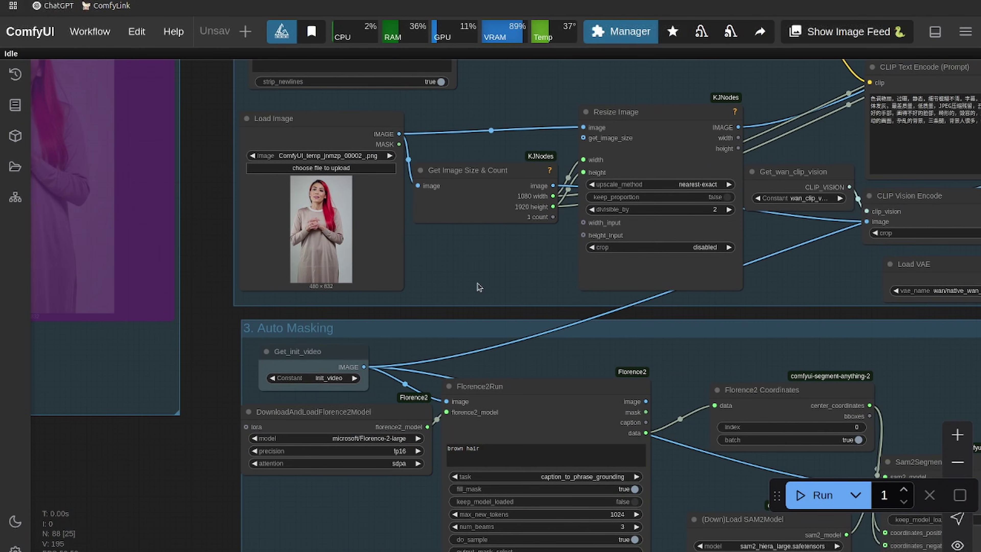
drag(464, 260, 183, 140)
scroll(286, 193, down, 2)
scroll(370, 211, up, 2)
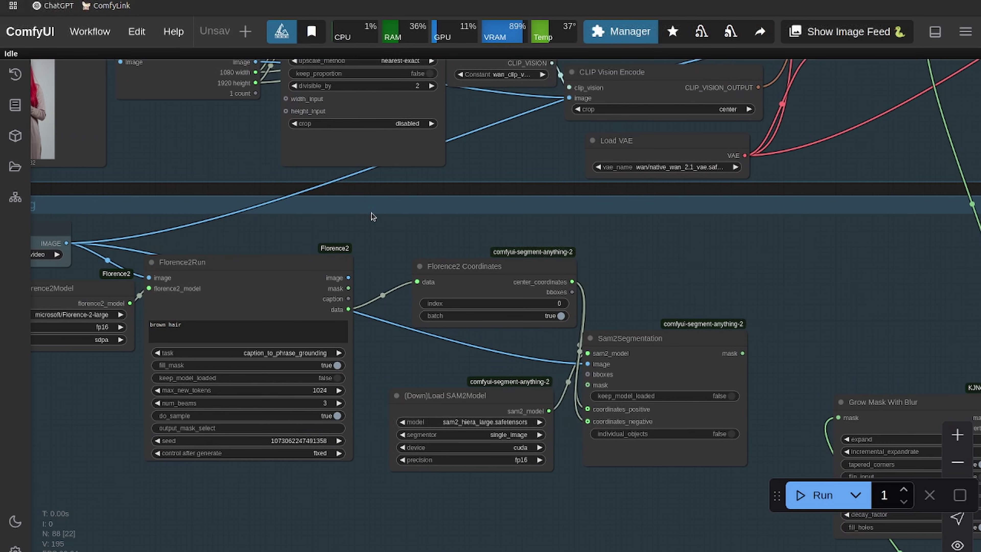
drag(353, 238, 558, 231)
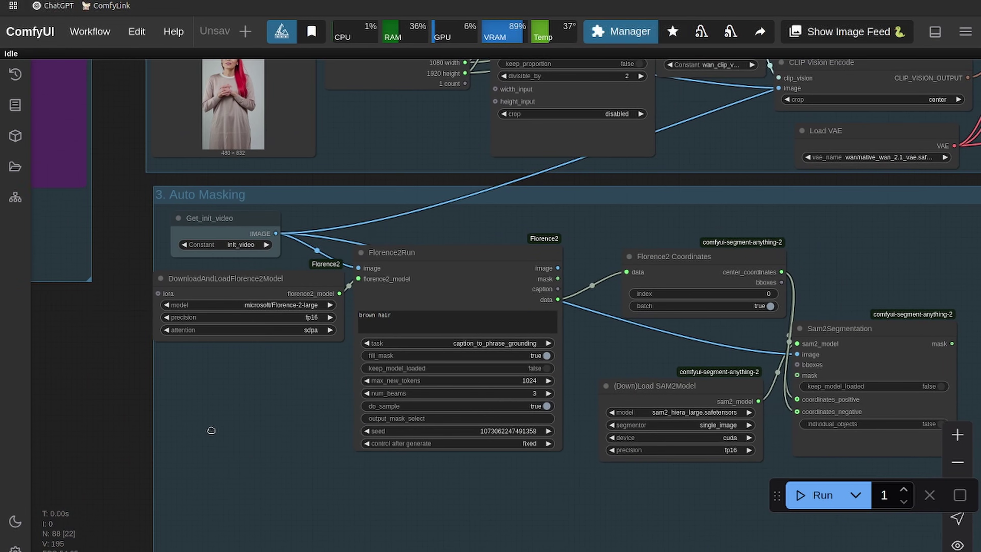
scroll(248, 413, up, 2)
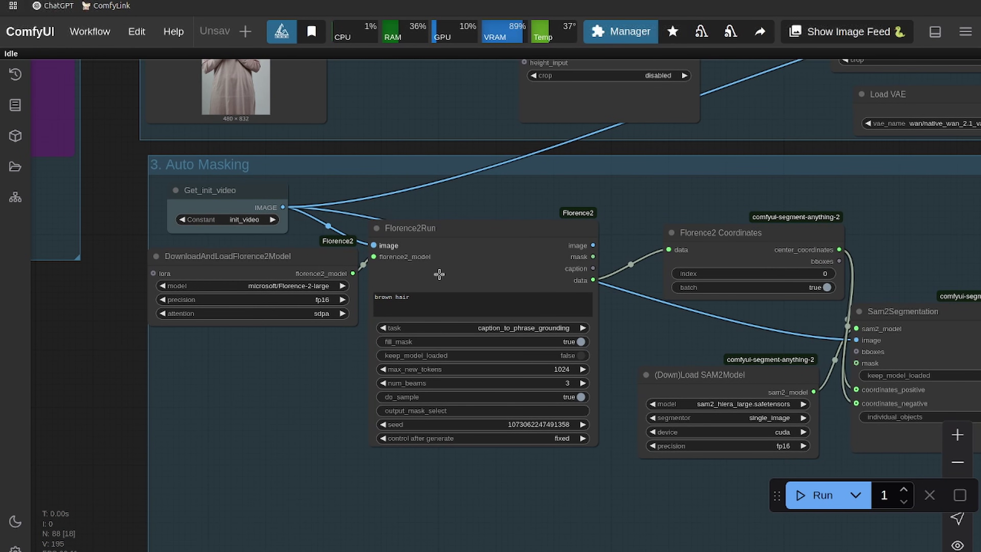
click(455, 313)
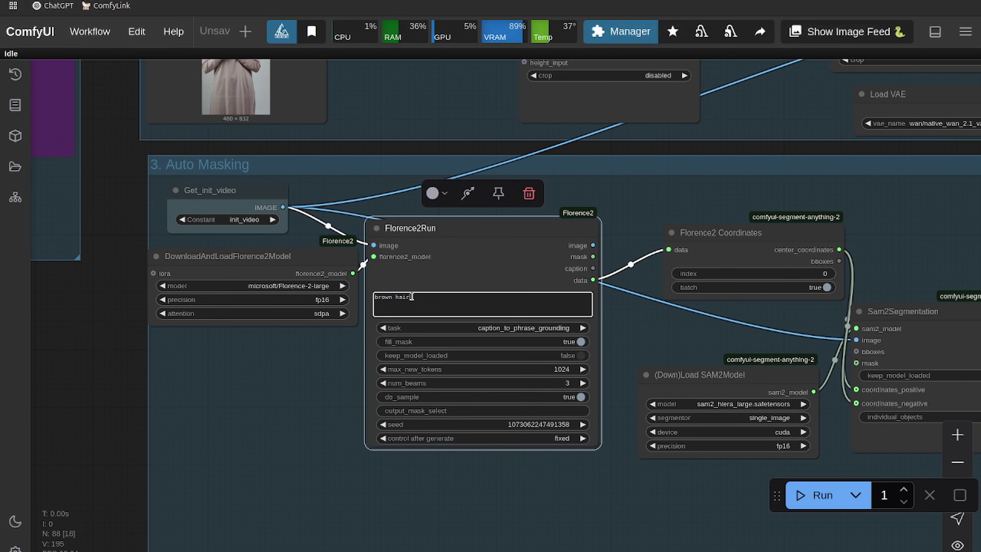
- Move the Load Video (Upload) node from its group to just beside the 3. Auto Masking group
scroll(322, 375, down, 10)
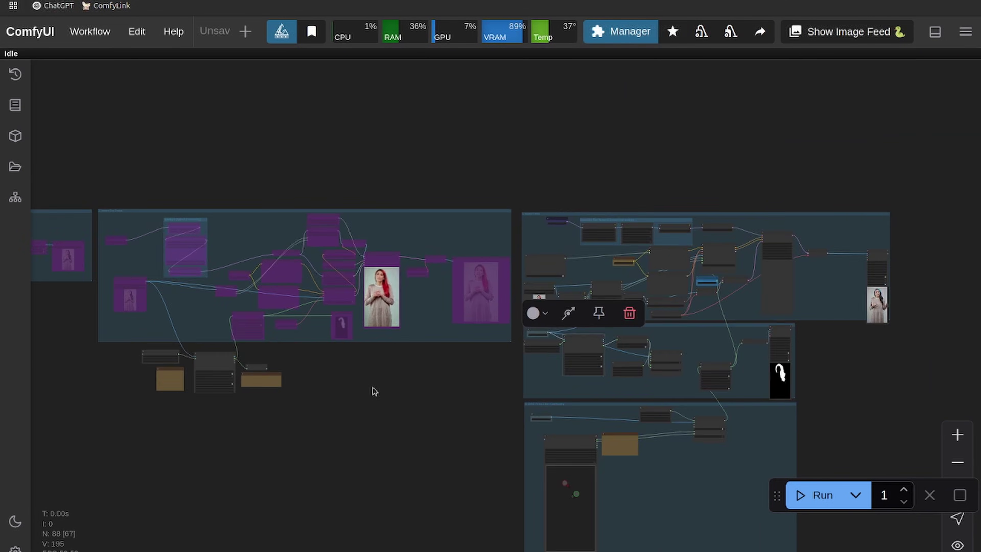
scroll(375, 391, down, 1)
drag(288, 401, 497, 395)
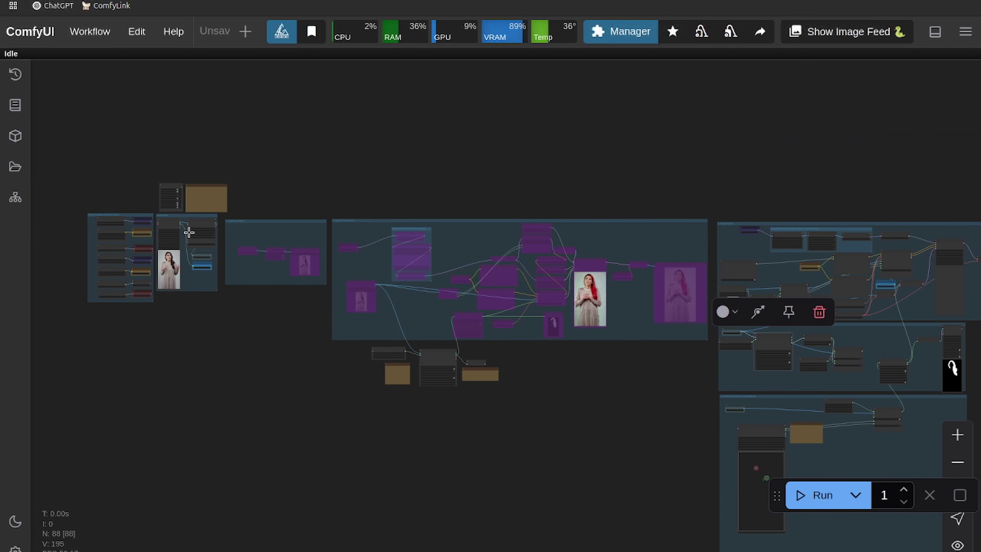
click(170, 218)
drag(173, 225, 694, 357)
scroll(659, 386, up, 11)
drag(819, 364, 526, 369)
scroll(528, 367, up, 10)
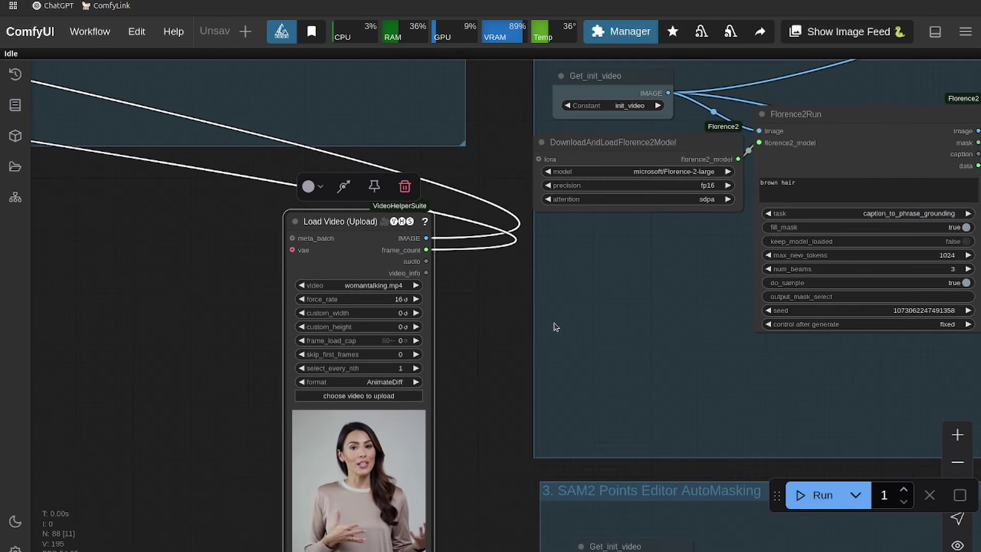
drag(447, 337, 370, 453)
drag(272, 324, 339, 50)
scroll(453, 191, down, 5)
scroll(462, 281, up, 5)
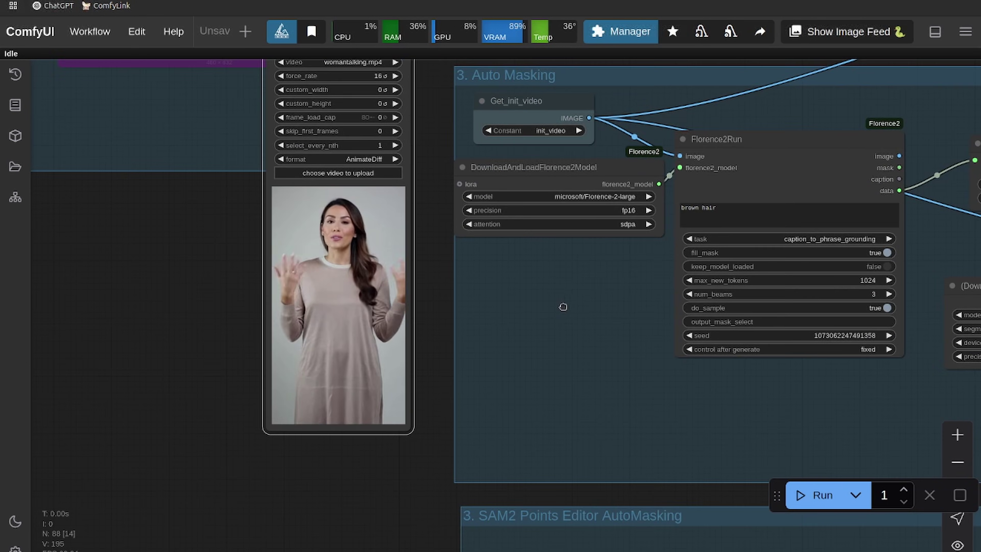
- Compare the Florence2Run masking phrase with the woman in the source video and check the connected SAM2 nodes
drag(563, 306, 392, 320)
click(522, 239)
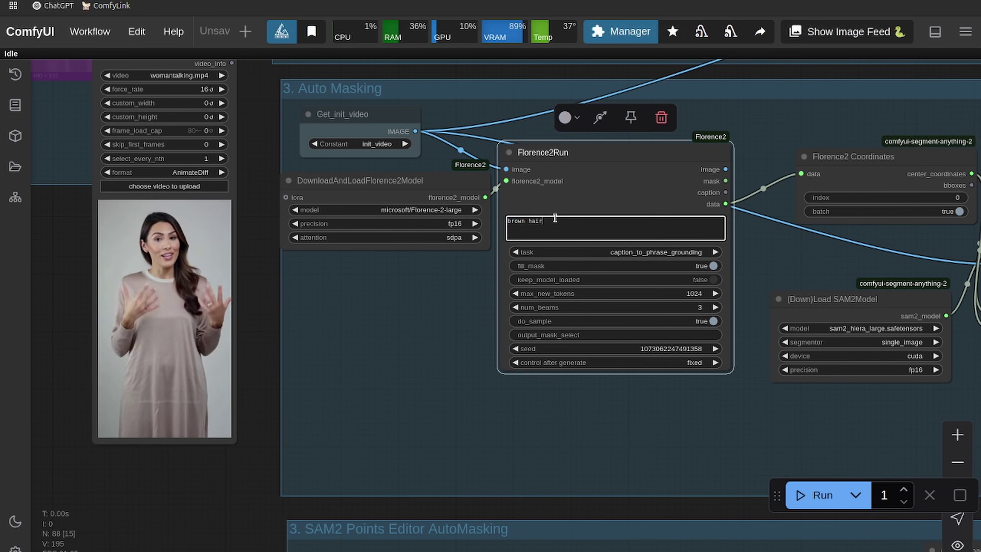
scroll(407, 267, down, 2)
drag(388, 335, 240, 339)
scroll(268, 309, down, 2)
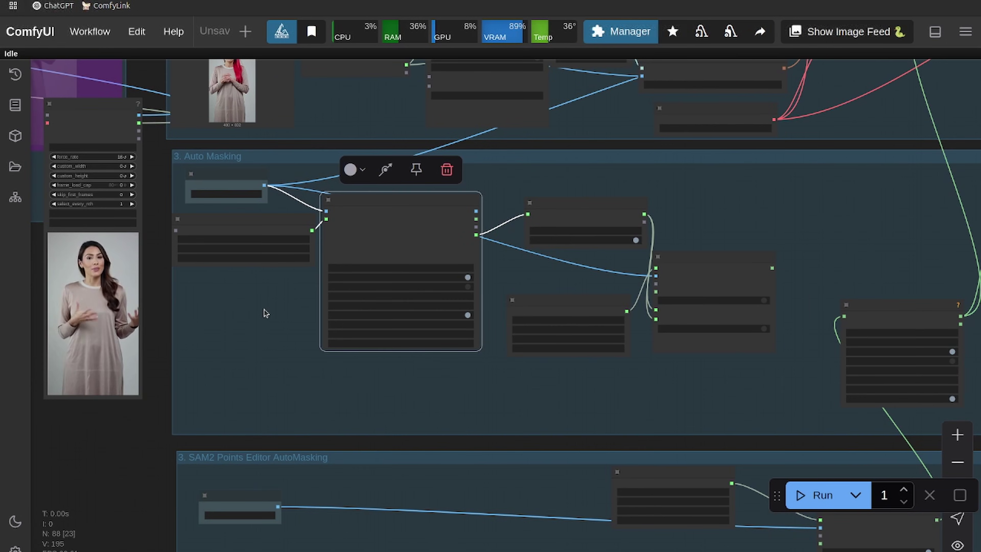
scroll(271, 311, up, 3)
drag(271, 311, 256, 460)
drag(525, 532, 427, 340)
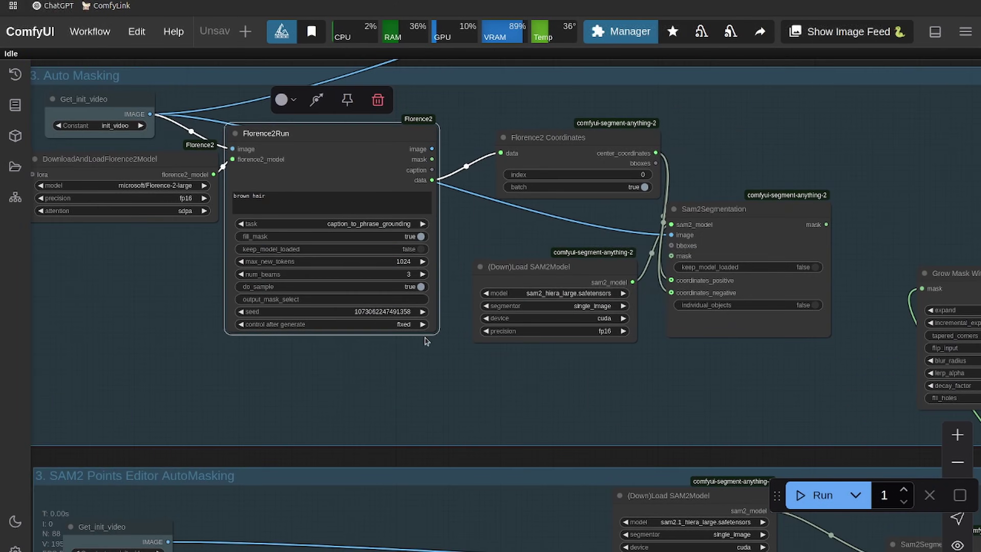
- Examine the 3. SAM2 Points Editor AutoMasking group and the settings of its Points Editor node
scroll(371, 364, down, 4)
drag(247, 391, 262, 186)
scroll(292, 350, up, 3)
drag(297, 321, 313, 219)
scroll(185, 215, down, 1)
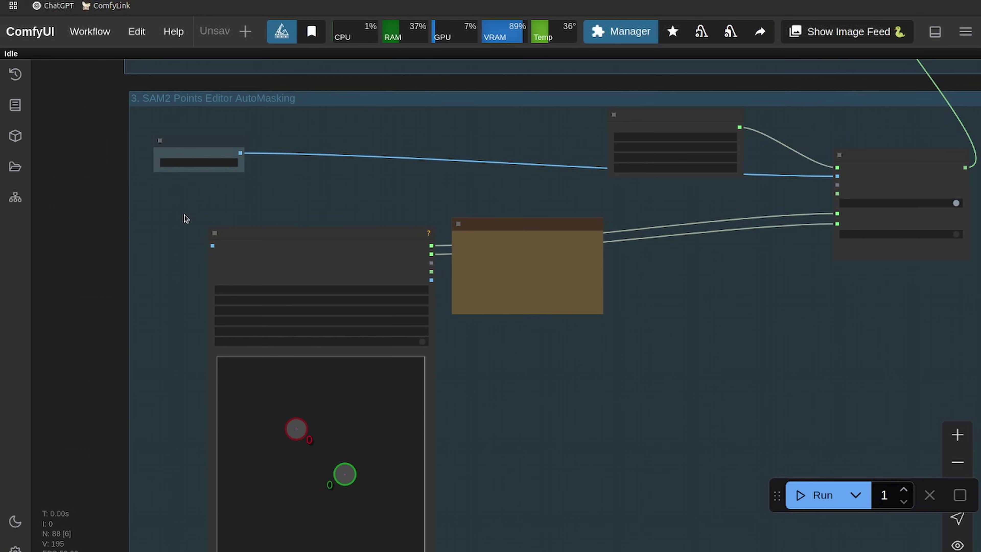
drag(179, 248, 188, 181)
scroll(183, 244, up, 3)
drag(173, 286, 169, 373)
scroll(180, 197, down, 2)
scroll(177, 215, up, 1)
scroll(189, 179, down, 3)
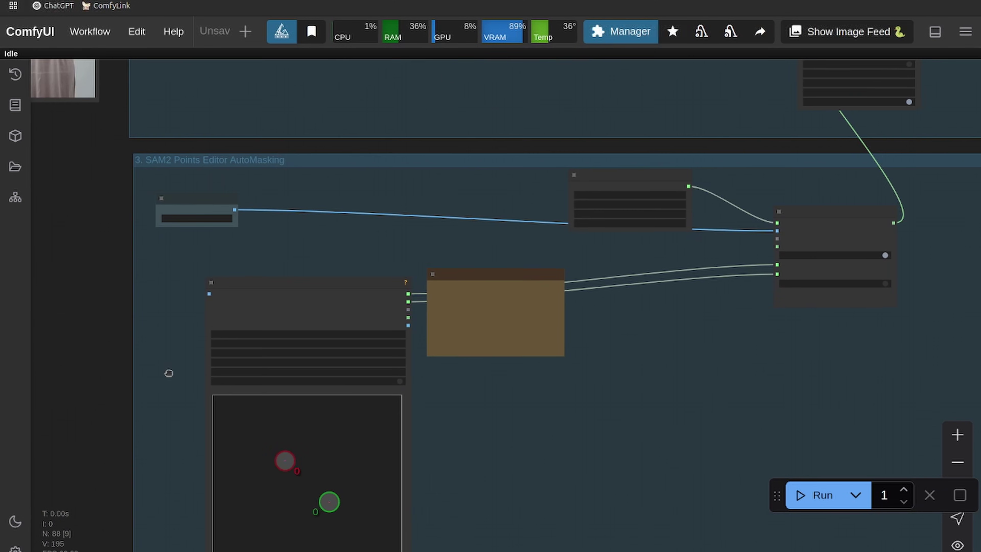
scroll(173, 340, up, 3)
drag(176, 328, 183, 220)
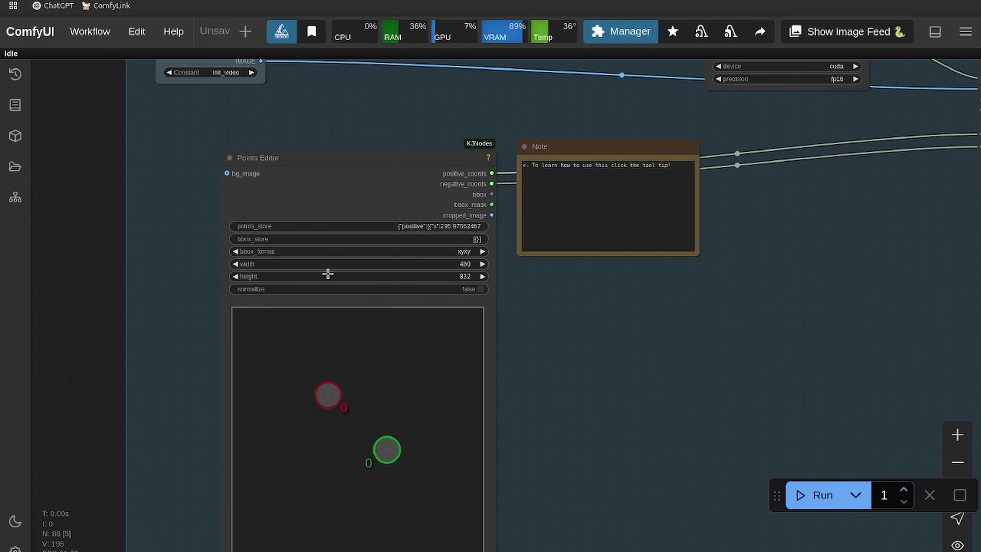
- Read the Points Editor node's help tip on adding positive and negative points, drawing boxes and adding an image
drag(169, 166, 152, 199)
click(600, 219)
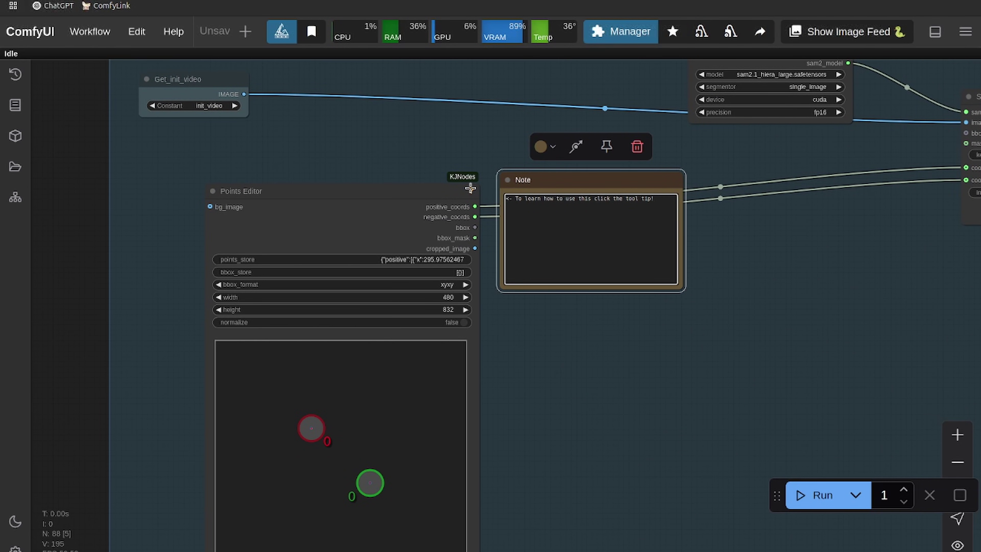
mouse_move(471, 188)
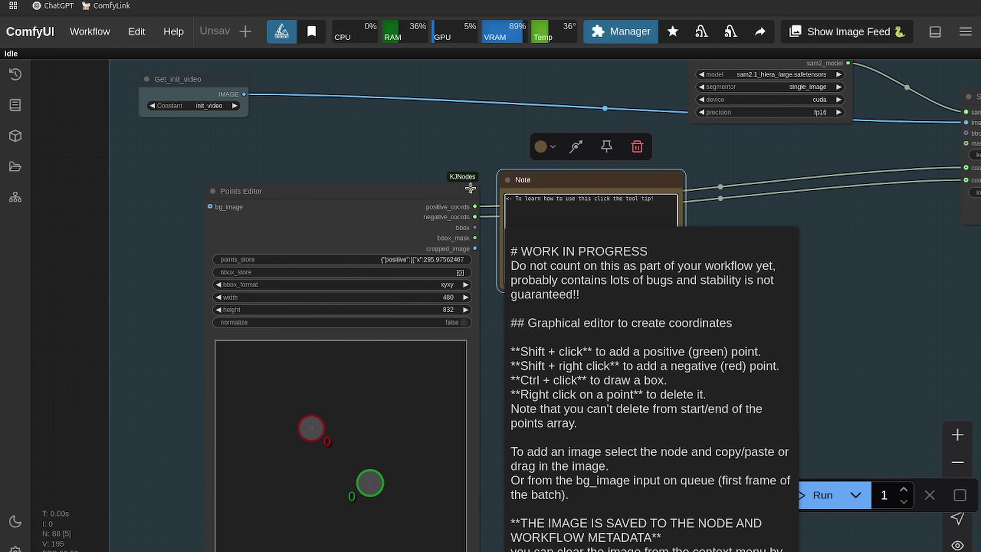
drag(175, 269, 206, 199)
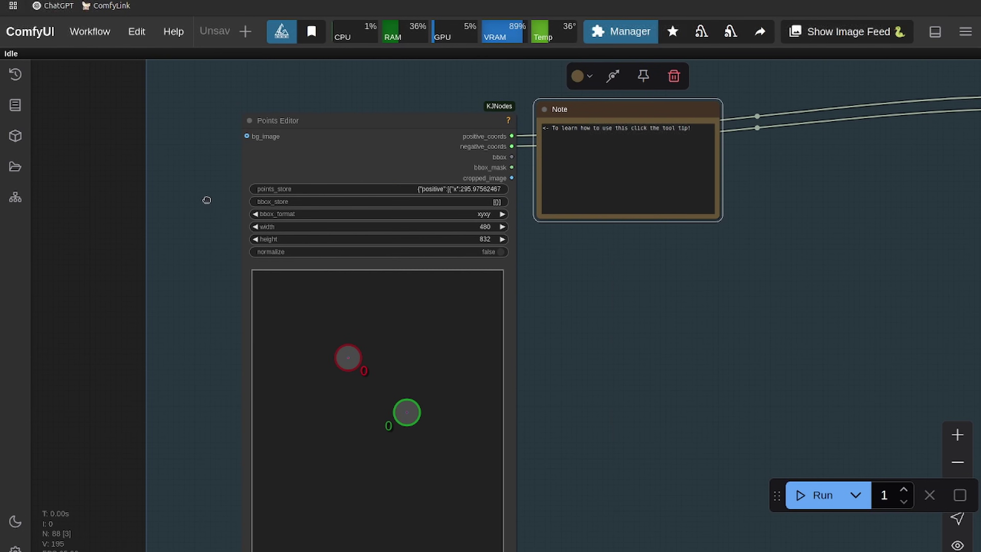
- Load ComfyUI_00009_.png from the recent downloads as the background image of the Points Editor node
click(925, 2)
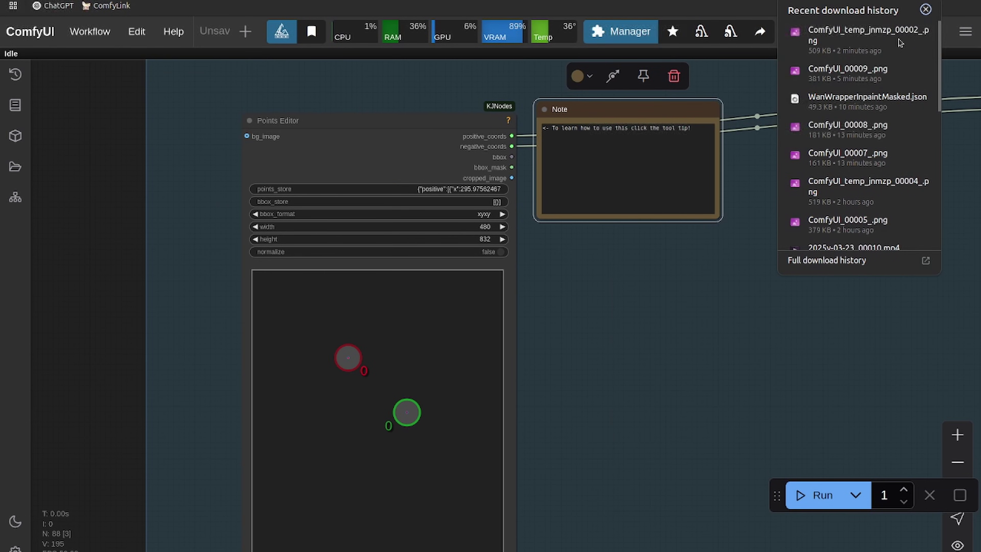
drag(856, 74, 357, 185)
scroll(626, 344, down, 3)
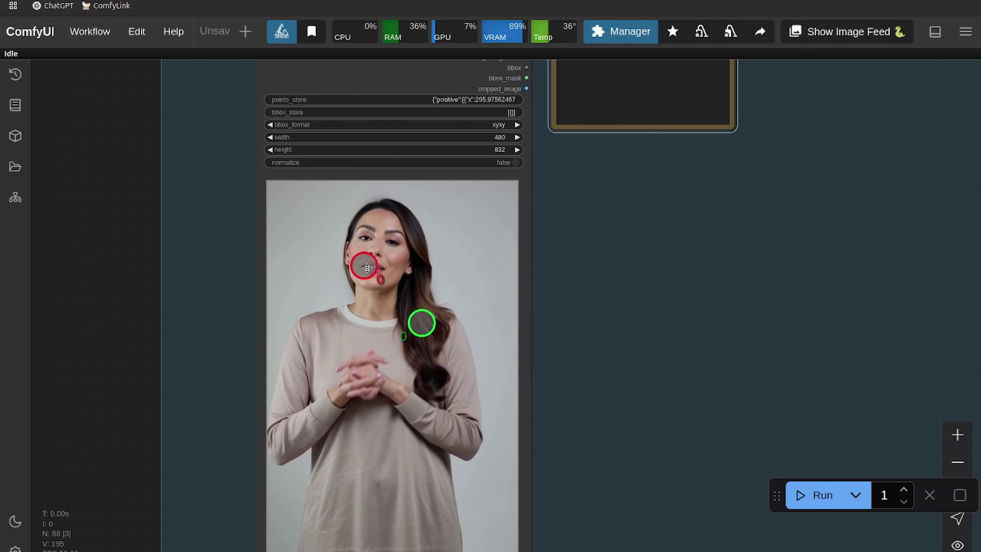
- Move the negative point onto the woman's nose and the positive point onto her hair in the Points Editor
drag(365, 265, 369, 260)
mouse_move(425, 324)
mouse_down()
mouse_move(427, 313)
mouse_move(420, 319)
mouse_up()
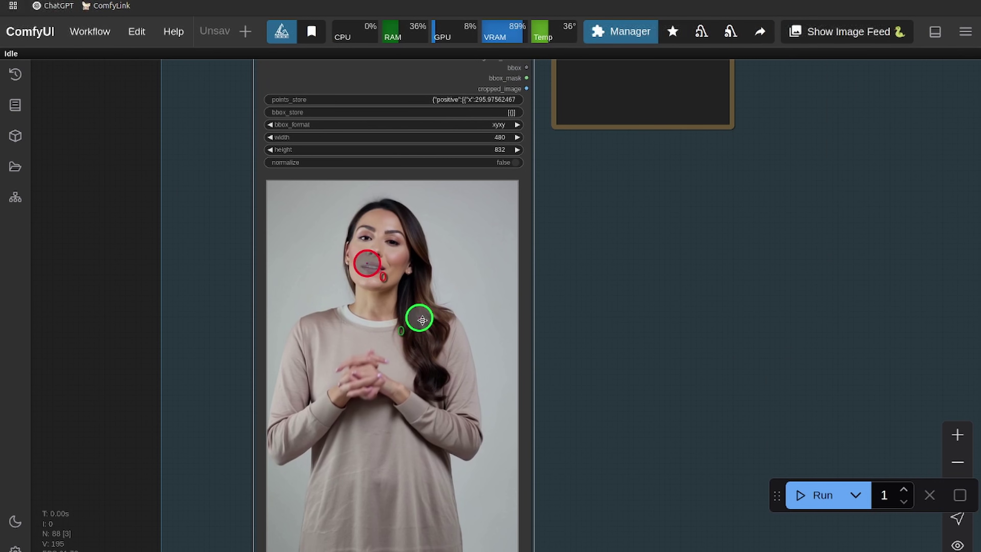
drag(368, 267, 376, 259)
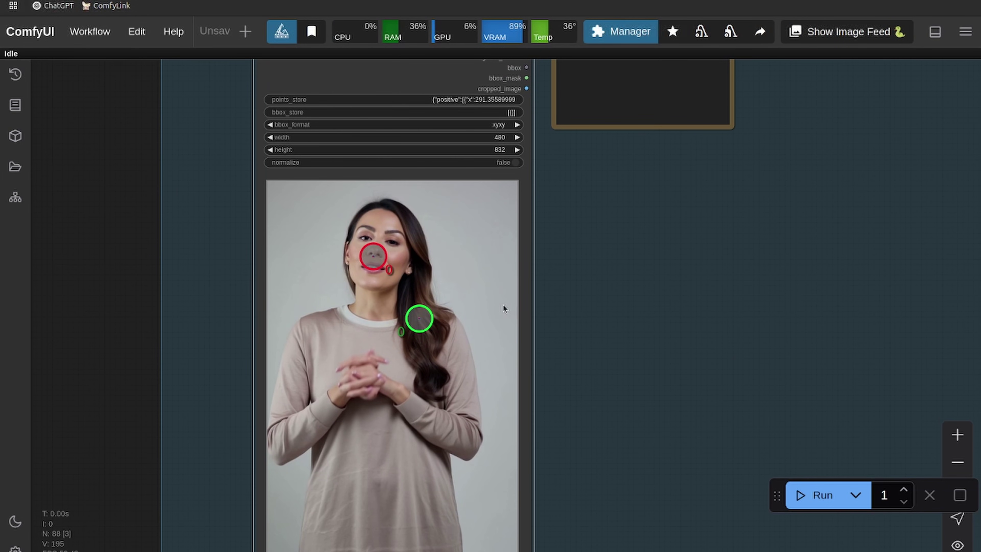
scroll(588, 361, down, 3)
scroll(631, 315, up, 2)
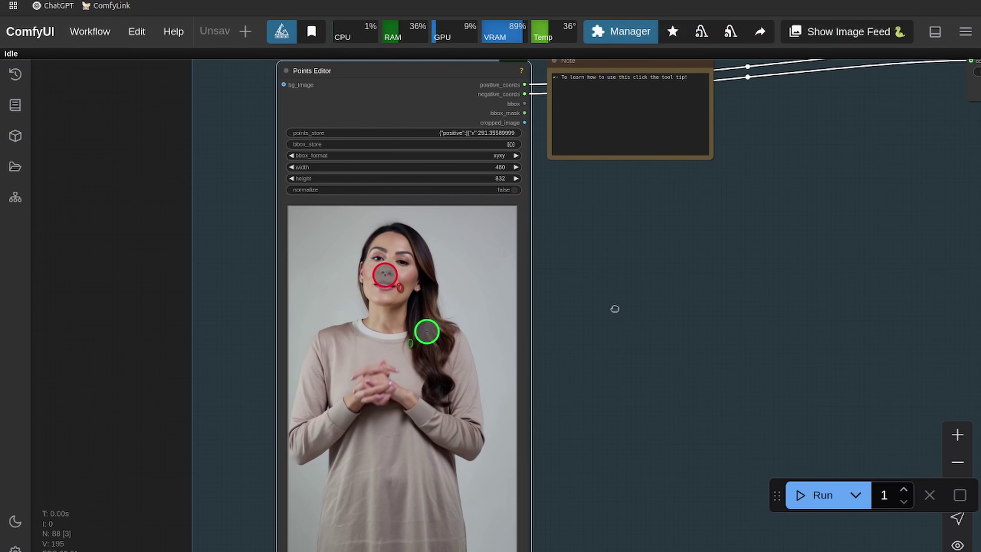
drag(615, 309, 596, 328)
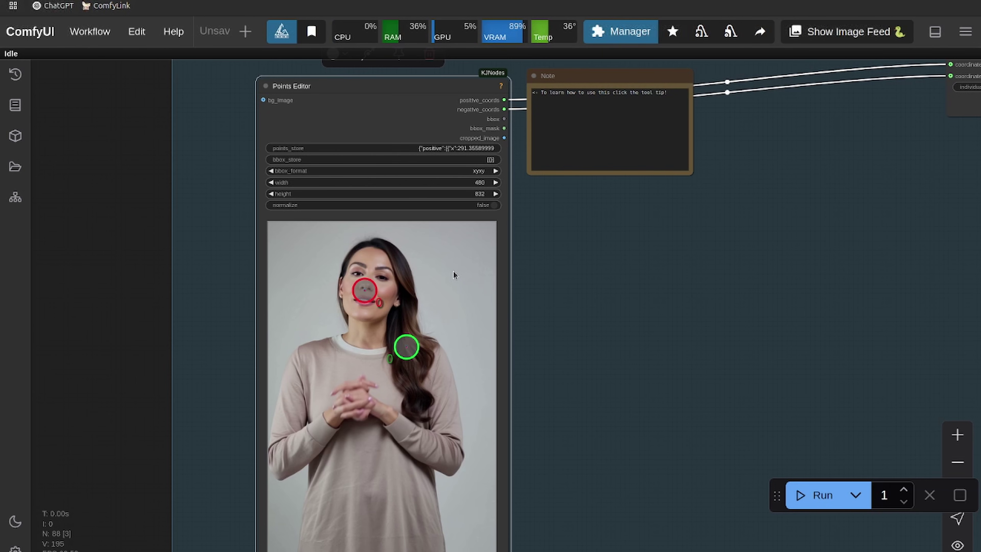
- Add a second positive point and a second negative point on the backdrop beside the woman's hair, adjusting their positions
key(shift)
shift+click(433, 272)
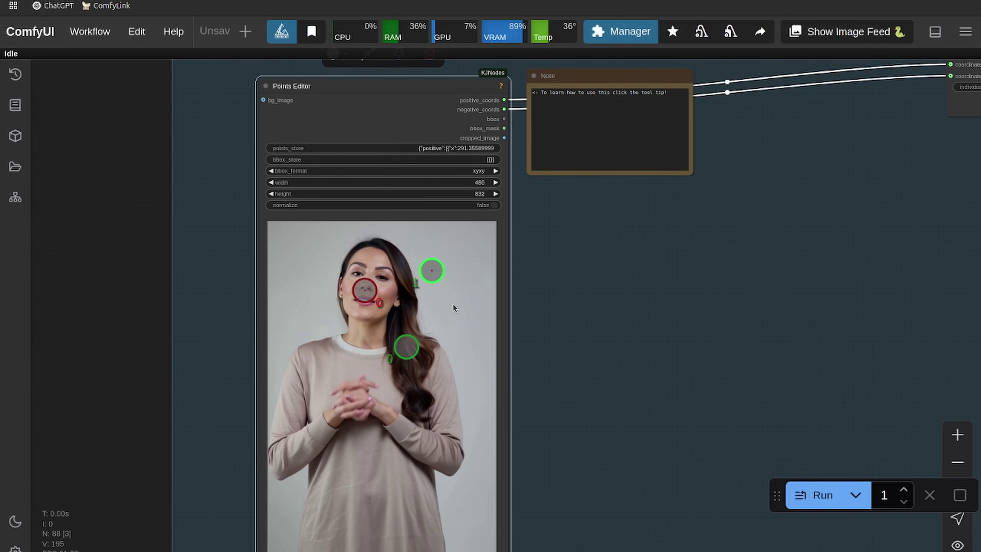
mouse_move(439, 271)
mouse_down()
mouse_move(428, 289)
mouse_move(434, 276)
mouse_up()
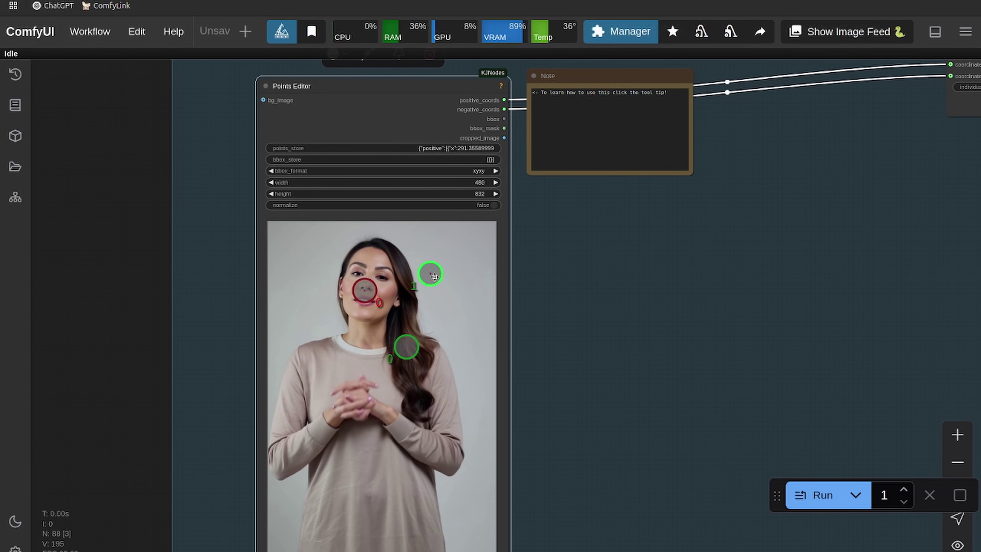
shift+right_click(444, 298)
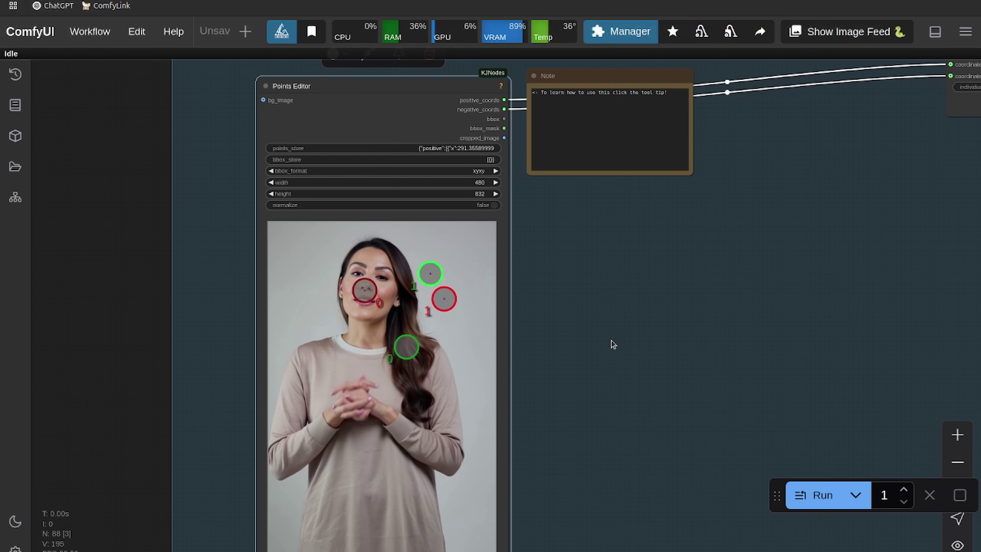
mouse_move(443, 298)
mouse_down()
mouse_move(460, 301)
mouse_move(446, 308)
mouse_up()
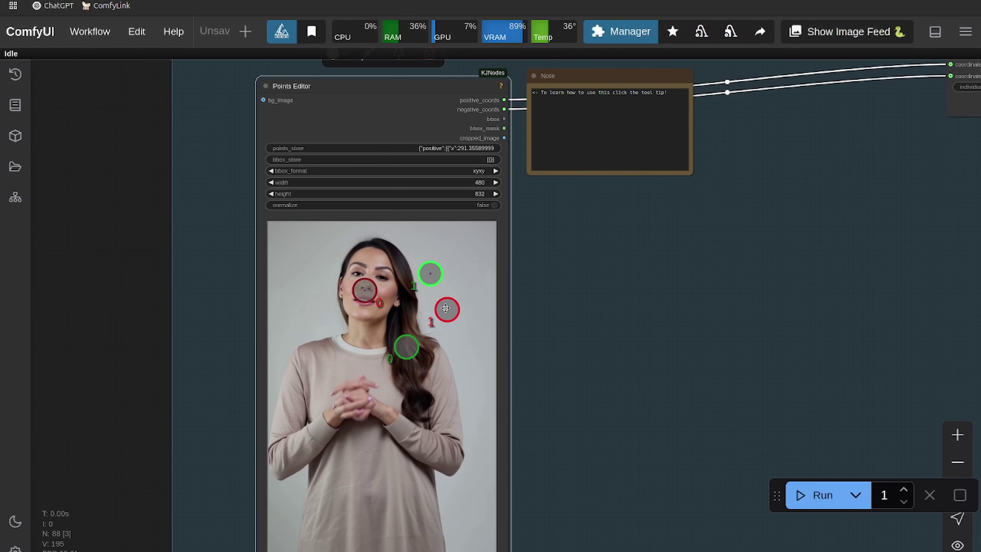
scroll(159, 270, down, 1)
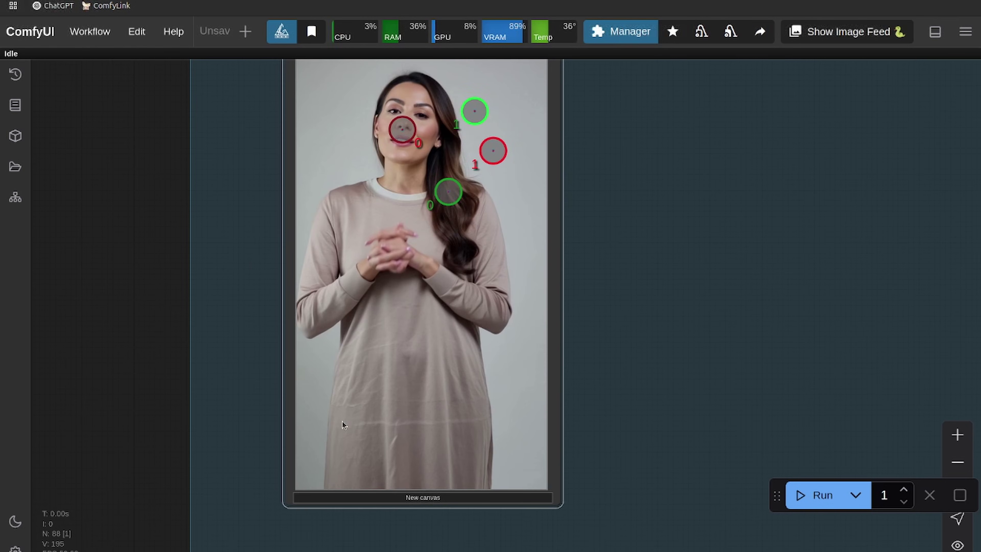
scroll(86, 189, up, 2)
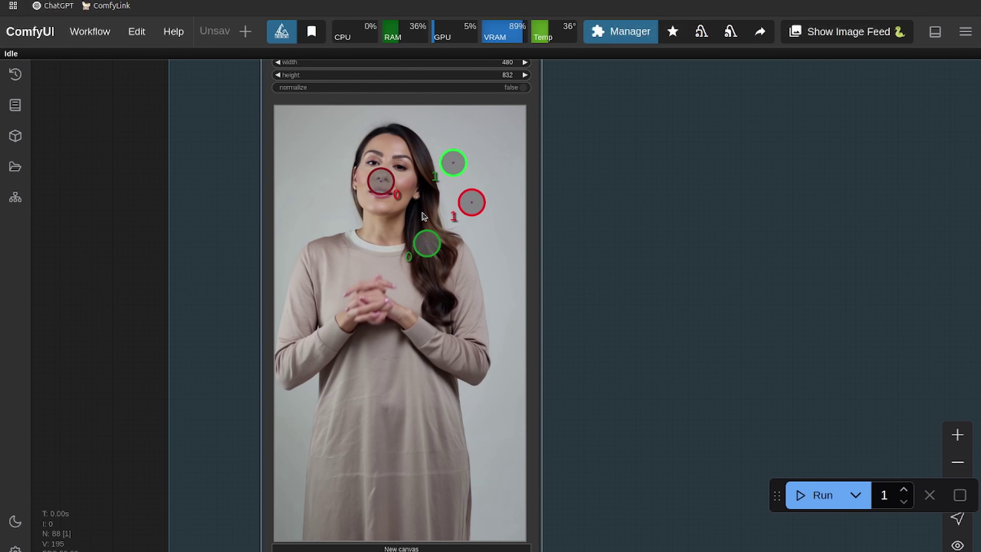
- Reset the Points Editor to a new canvas and try to load ComfyUI_00009_.png from the recent downloads
click(885, 31)
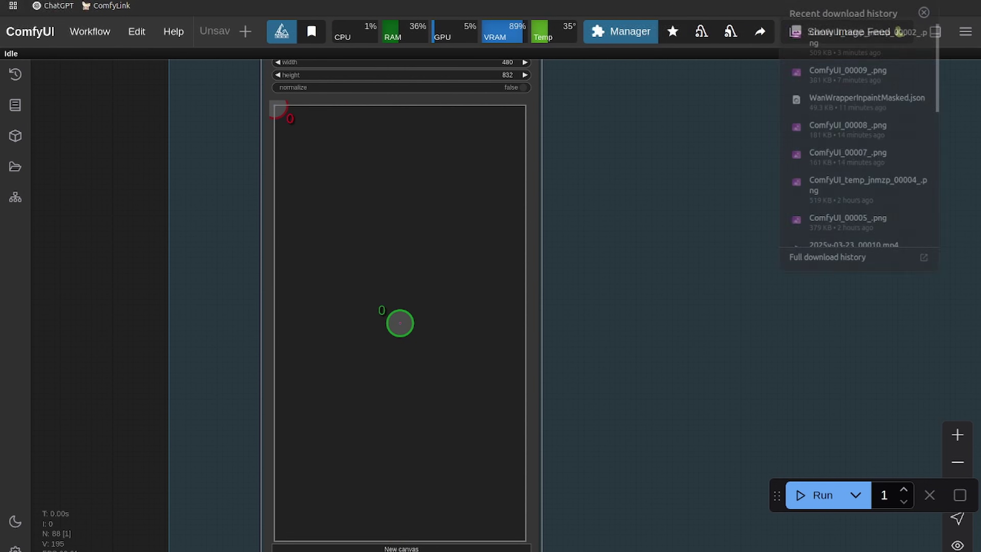
drag(848, 71, 442, 225)
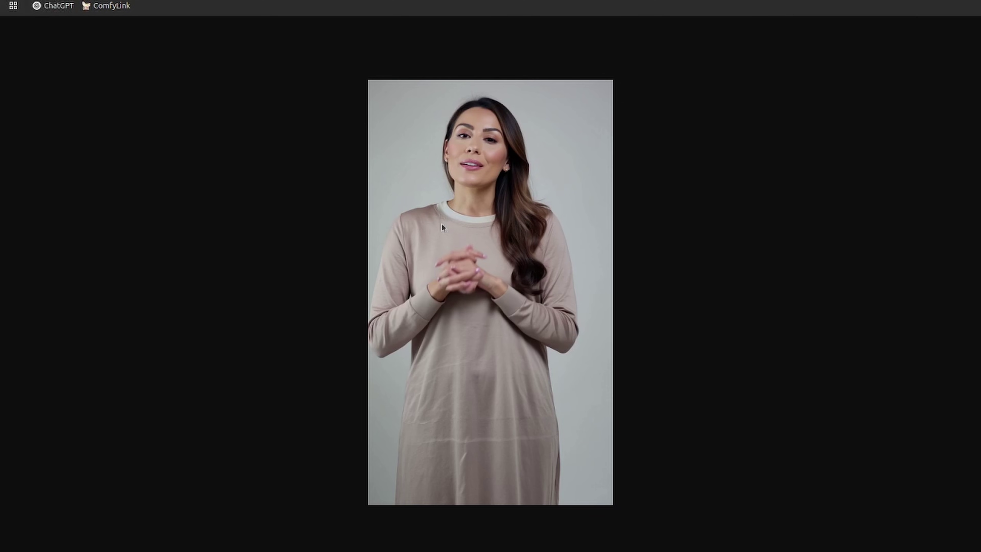
key(ctrl+w)
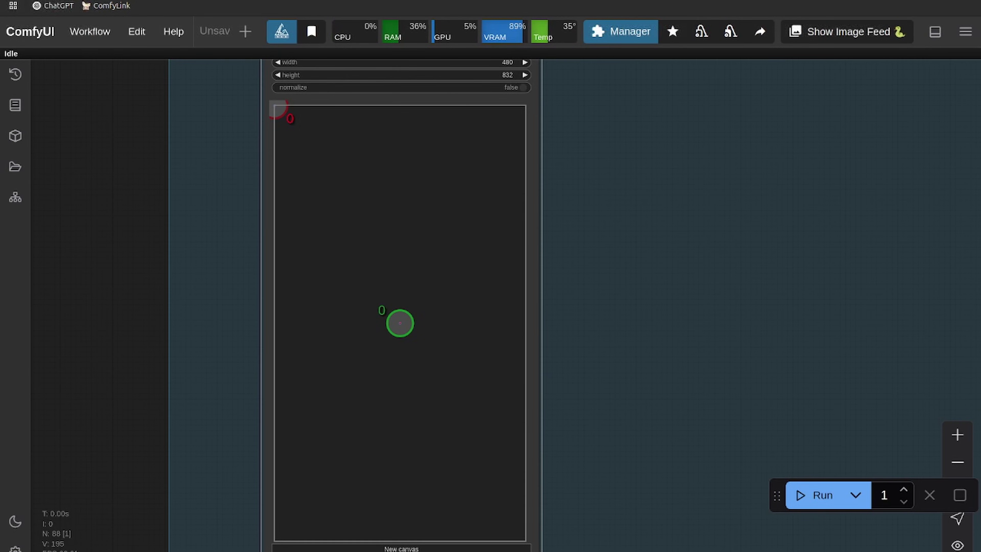
- Load ComfyUI_00009_.png into the Points Editor, placing the negative point on the woman's face and the positive point on her hair
drag(99, 197, 72, 385)
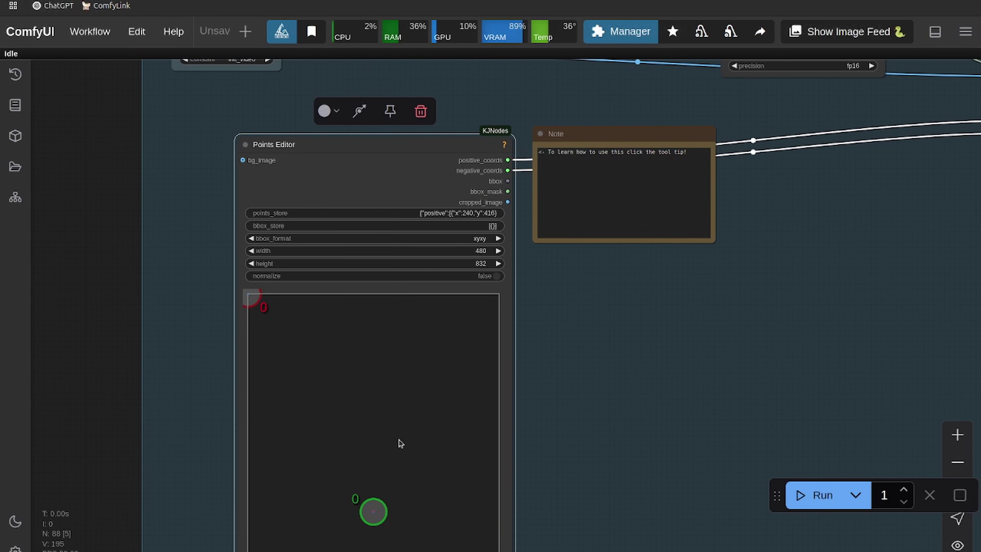
click(933, 0)
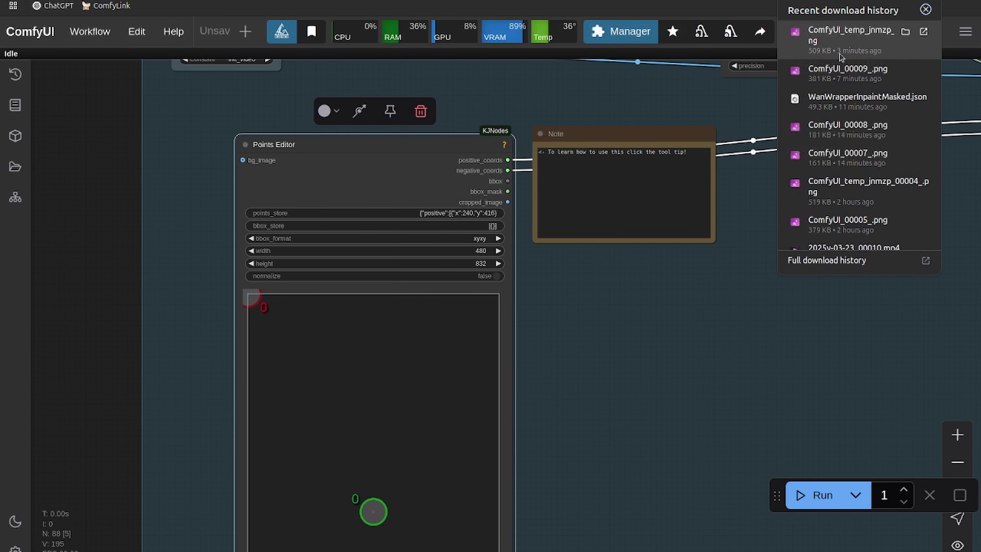
drag(845, 79, 370, 222)
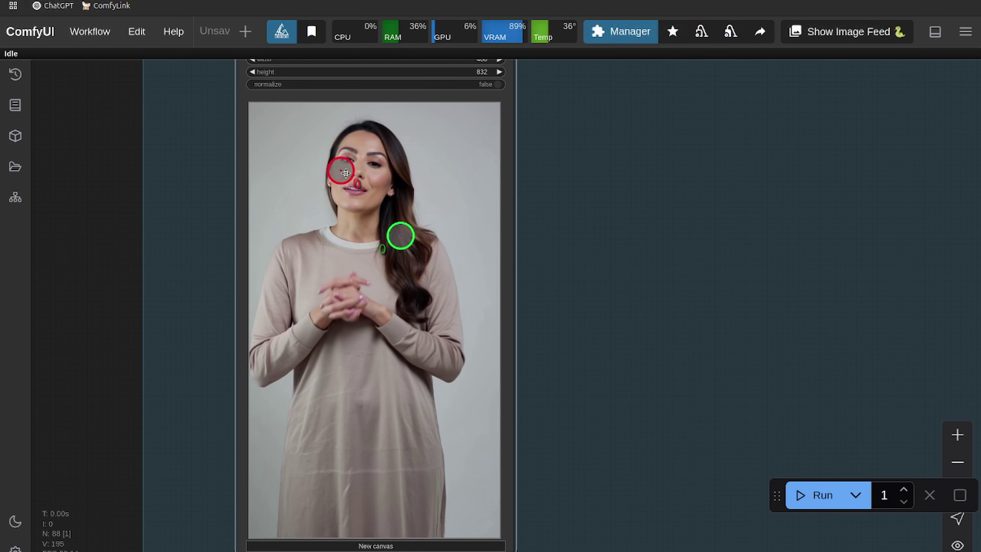
- Review the Load Video node, the 3. Auto Masking group and the Inpaint Video group above it
scroll(158, 210, down, 11)
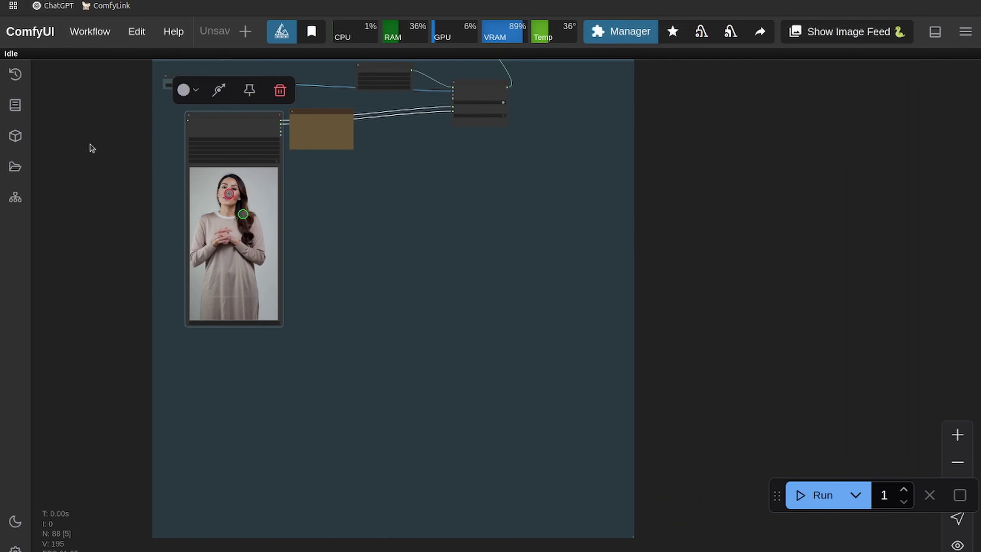
scroll(90, 146, up, 2)
drag(141, 111, 170, 499)
scroll(114, 394, up, 7)
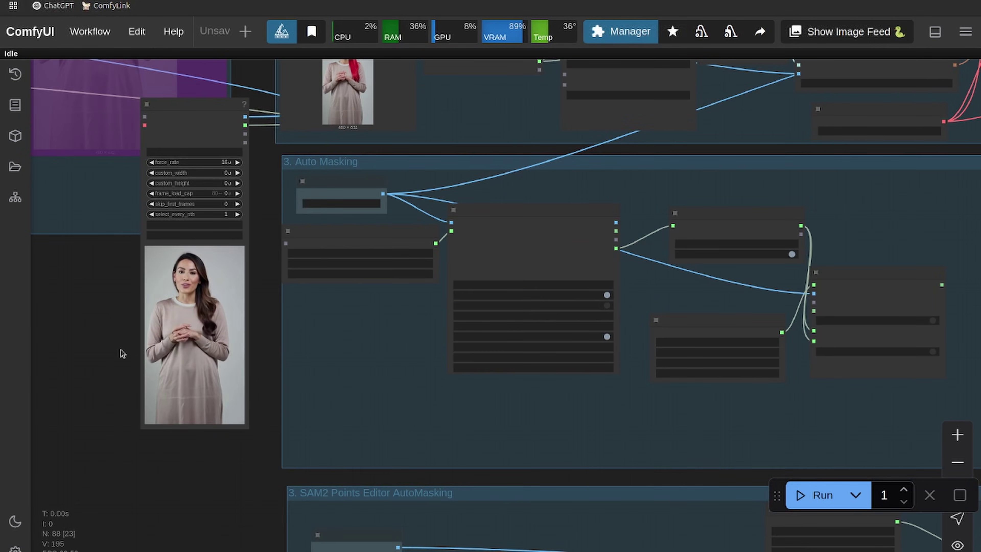
drag(120, 352, 96, 387)
scroll(240, 343, down, 3)
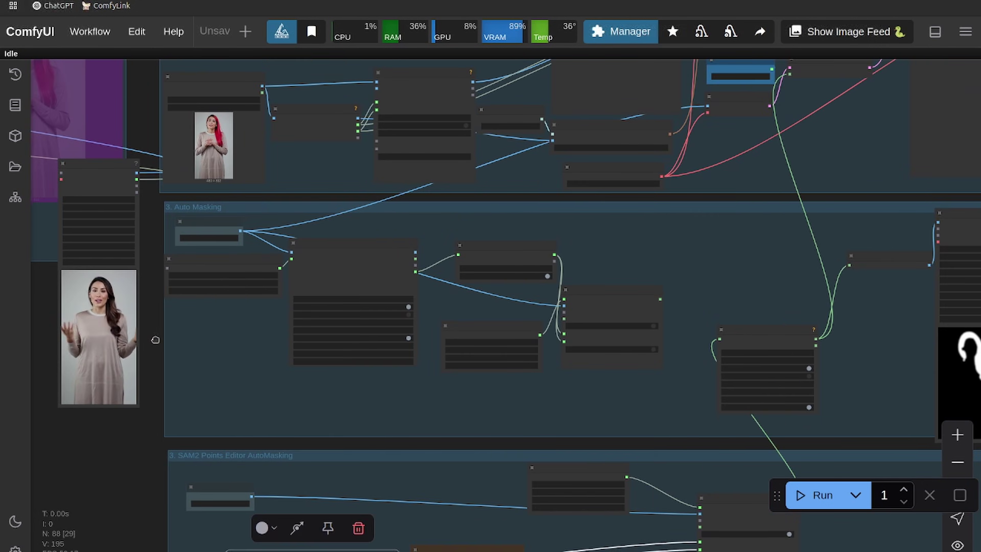
scroll(216, 336, down, 2)
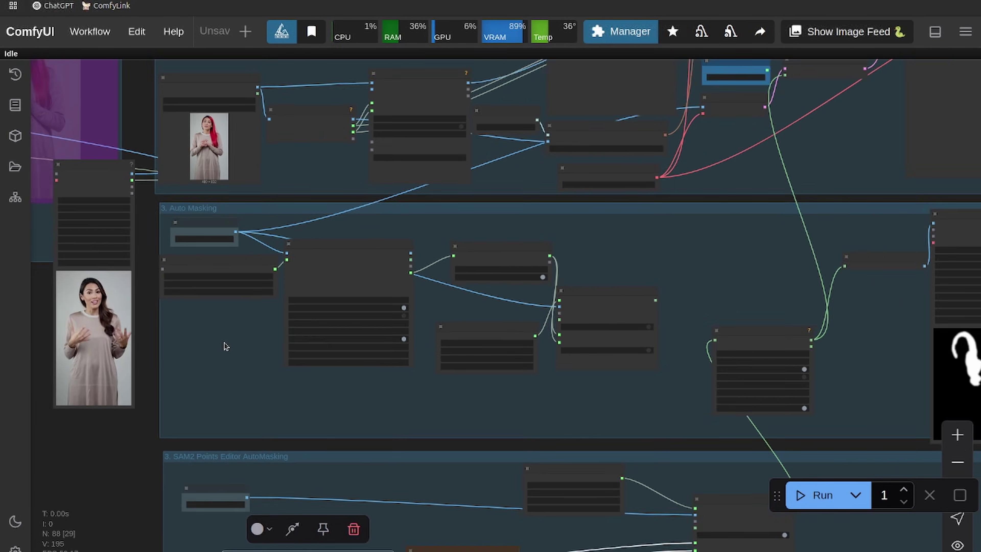
drag(169, 213, 134, 342)
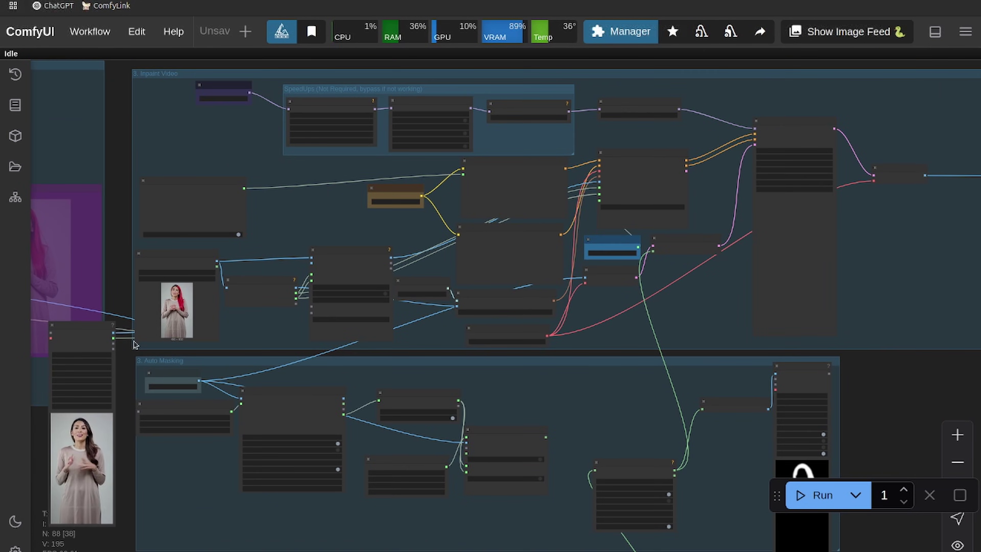
drag(120, 231, 136, 187)
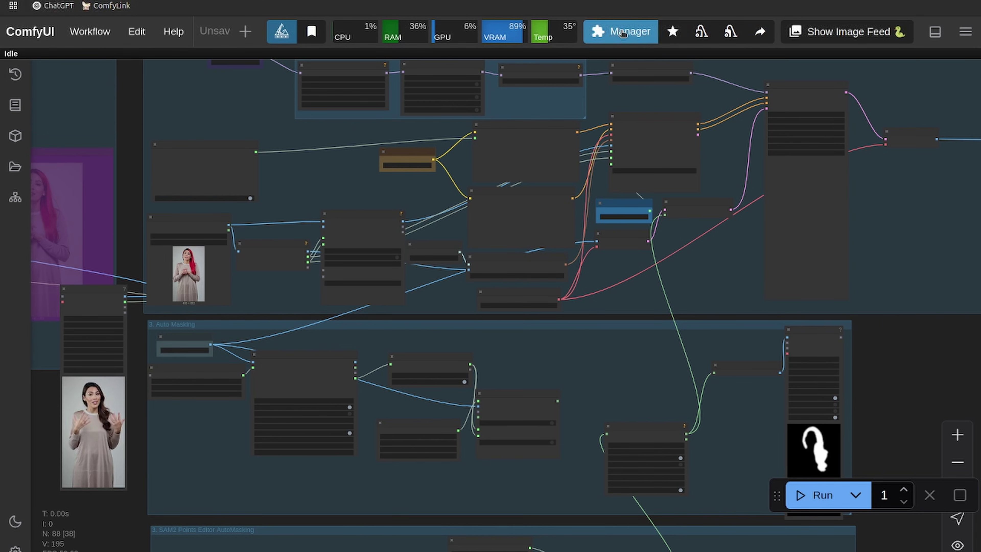
- Restart the ComfyUI server from ComfyUI Manager, confirm the reboot and close the manager
click(620, 31)
click(502, 418)
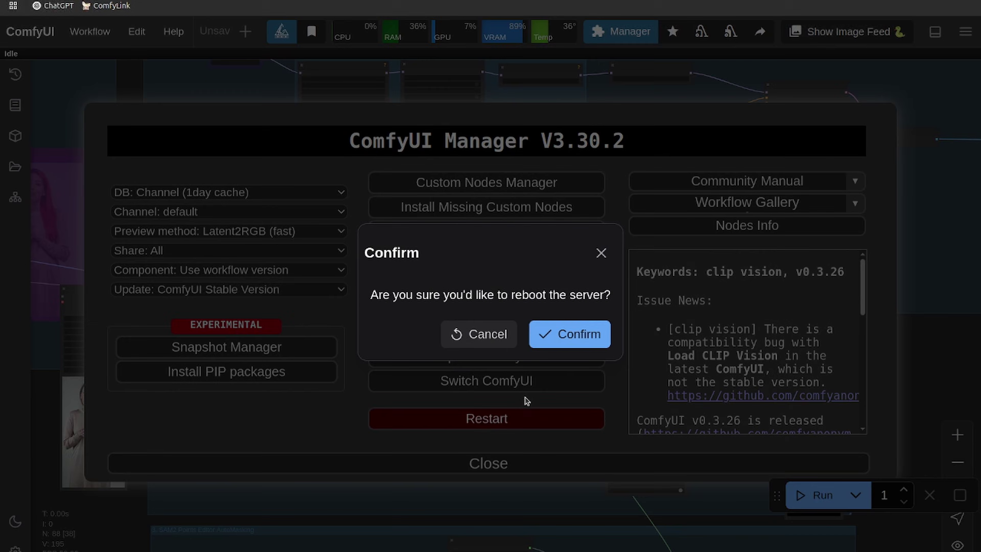
click(565, 335)
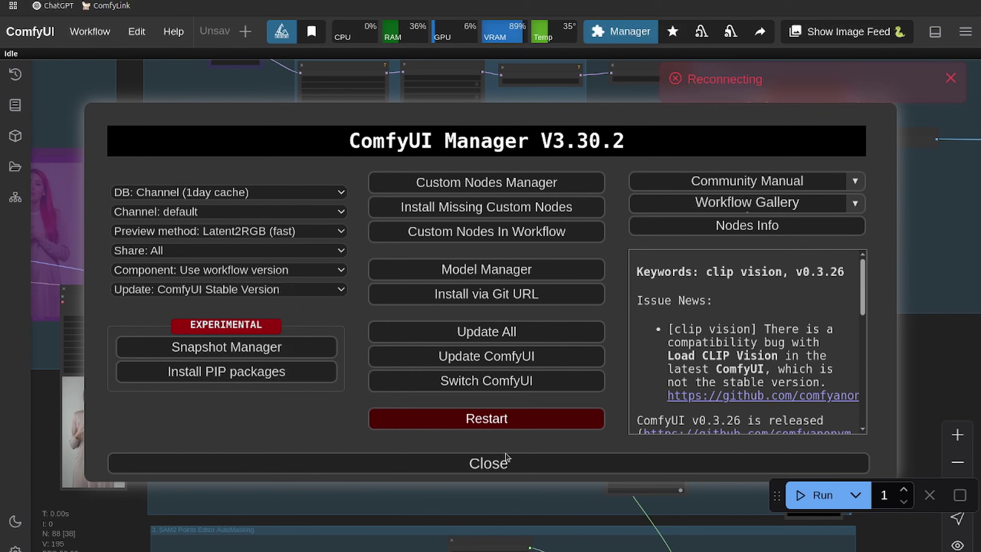
click(490, 463)
- Review the 3. Auto Masking group and the Inpaint Video nodes above it, including Florence2 Coordinates and Set Latent Noise Mask
drag(135, 351, 49, 211)
scroll(129, 189, down, 2)
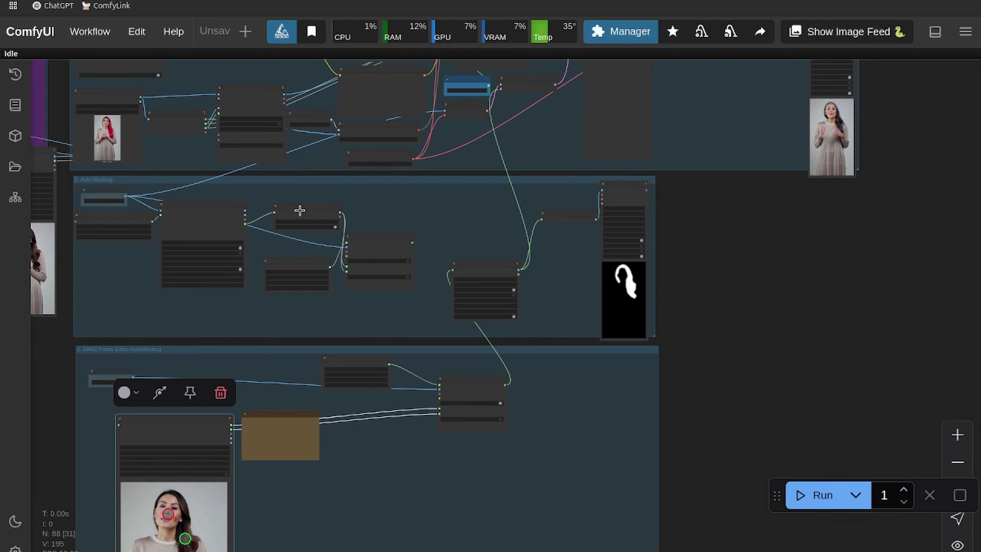
drag(421, 212, 467, 401)
scroll(444, 395, up, 3)
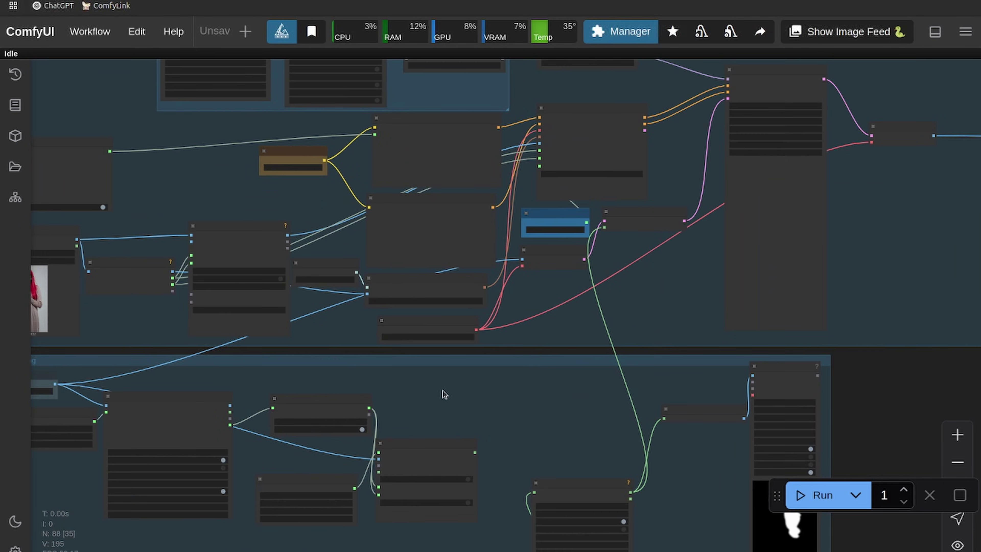
scroll(463, 401, up, 5)
scroll(459, 400, down, 2)
scroll(458, 400, up, 2)
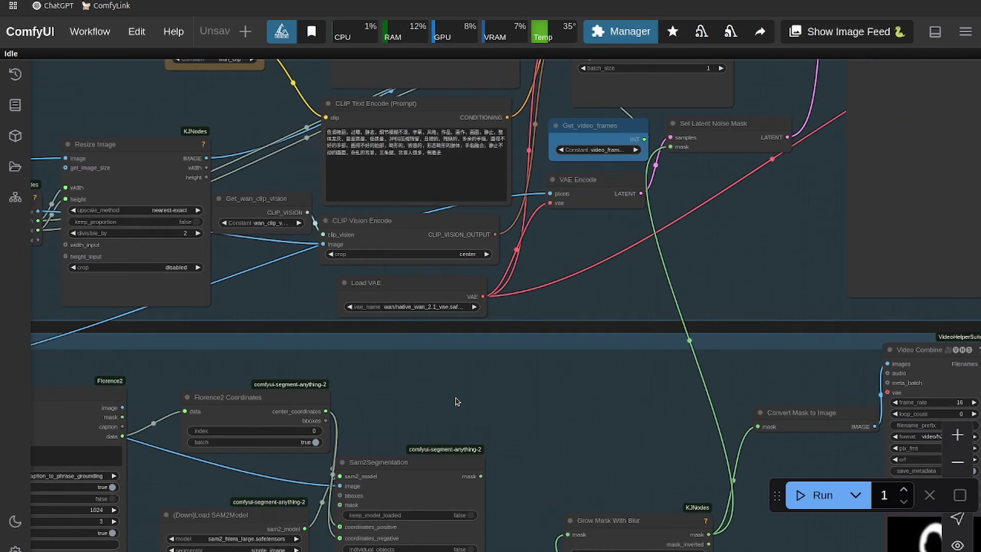
- Trace the mask connection from the SAM2 Points Editor group's Sam2Segmentation node into Grow Mask With Blur and the mask preview
drag(461, 375, 459, 212)
scroll(442, 362, down, 3)
scroll(418, 386, up, 3)
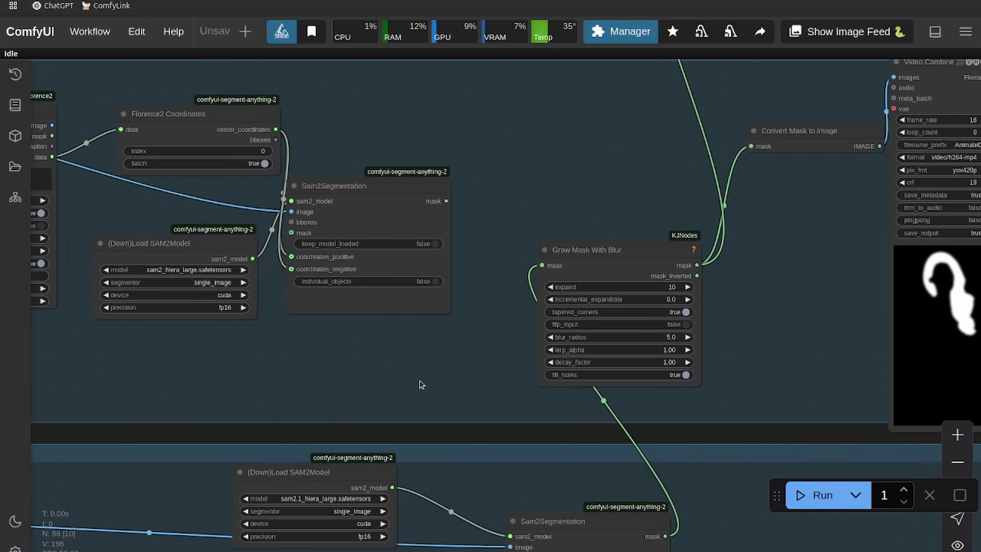
drag(418, 386, 559, 109)
drag(239, 311, 117, 415)
scroll(301, 308, down, 3)
scroll(425, 231, up, 3)
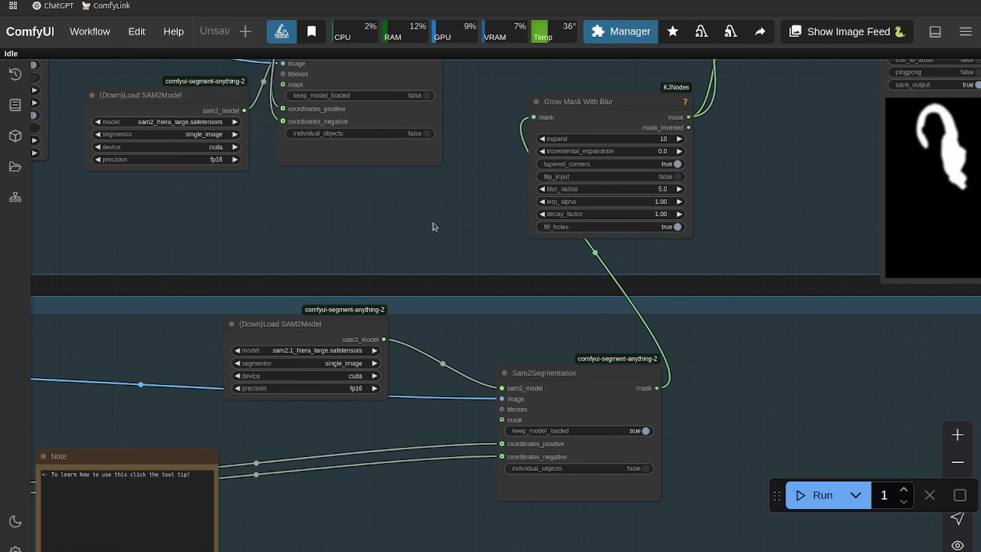
drag(442, 216, 277, 256)
scroll(277, 258, down, 3)
scroll(287, 256, up, 2)
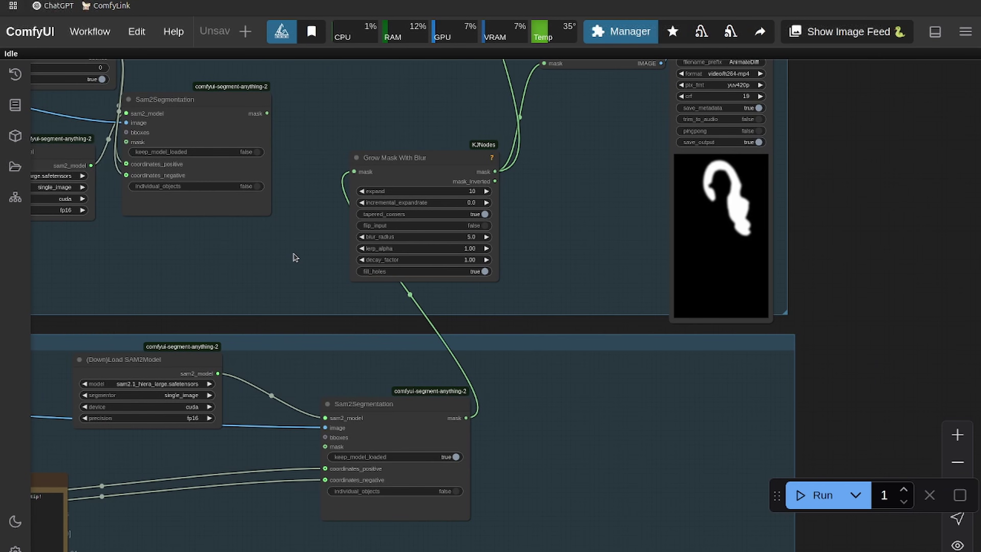
scroll(295, 258, down, 10)
scroll(228, 234, up, 15)
- Examine the optional SpeedUps group holding the WanVideo Tea Cache, TorchCompileModelWanVideo and Patch Sage Attention KJ nodes
drag(281, 275, 49, 278)
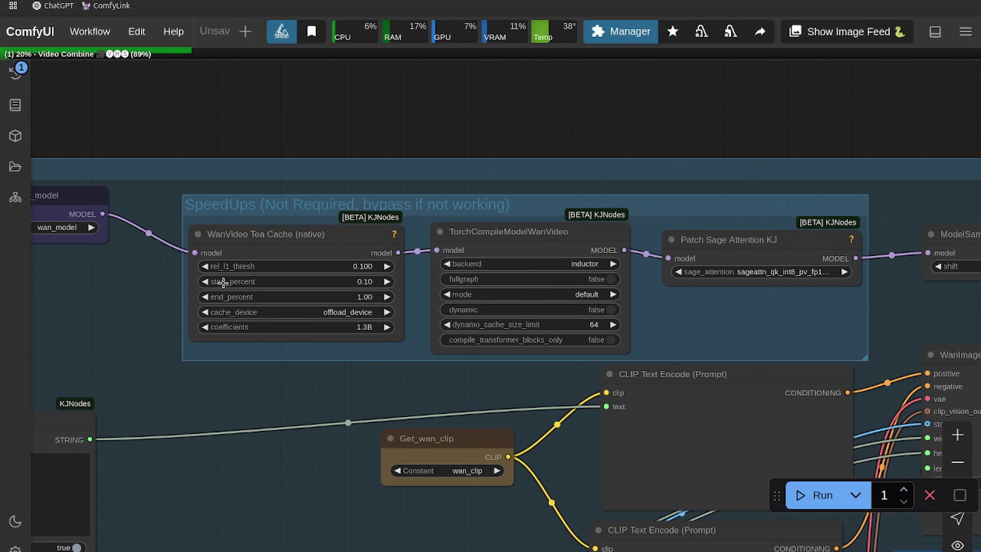
click(273, 211)
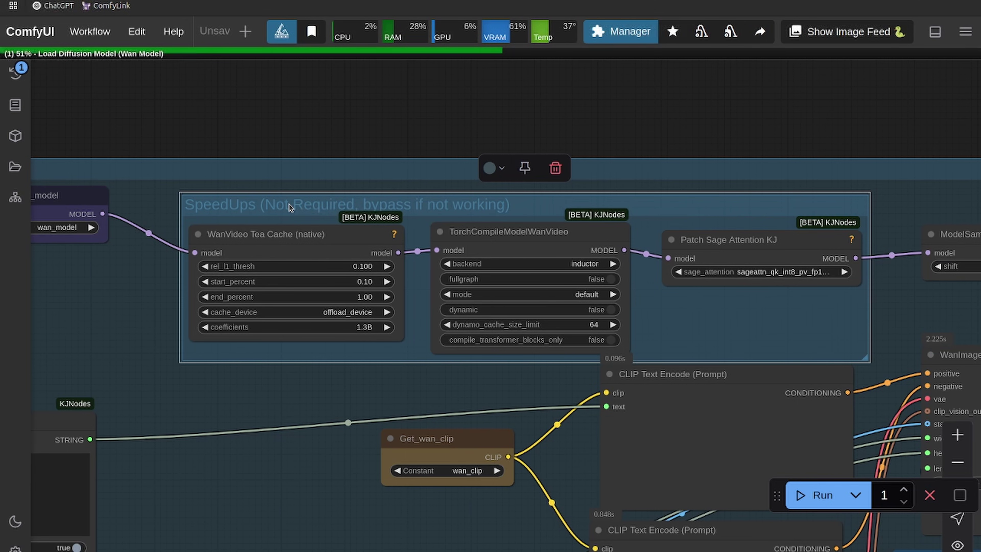
click(323, 129)
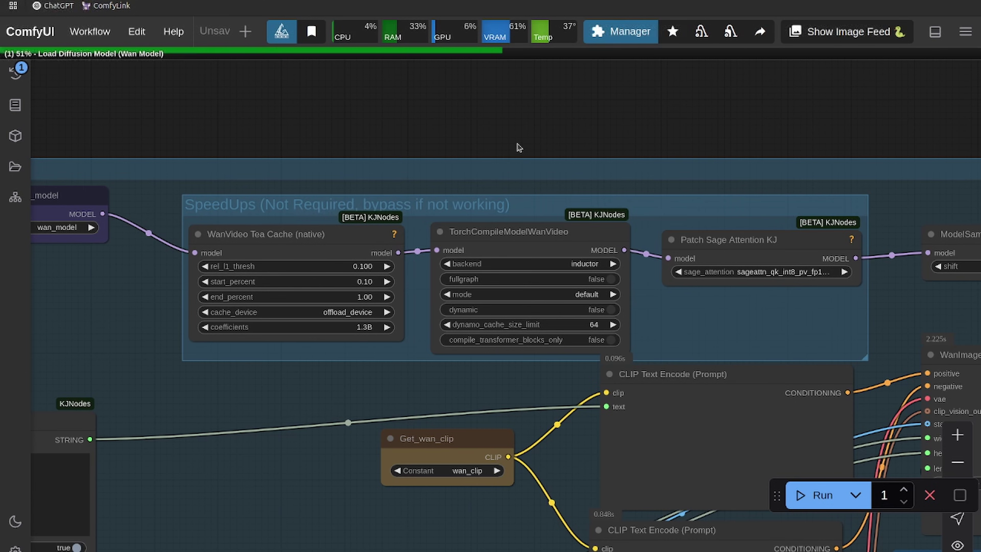
- Compare the hair mask preview with the source video beside it and inspect the face and hair points in the Points Editor
drag(563, 124, 248, 71)
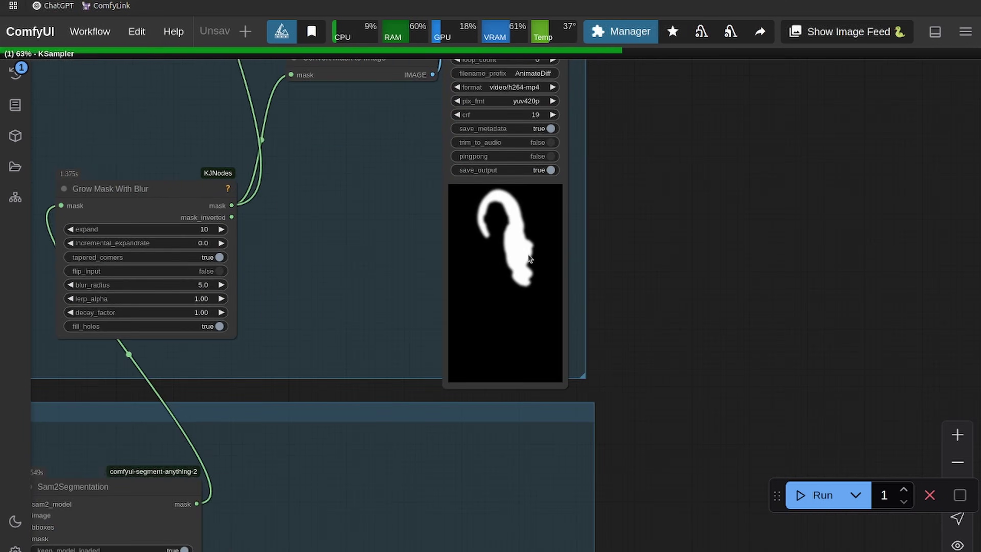
scroll(526, 244, up, 9)
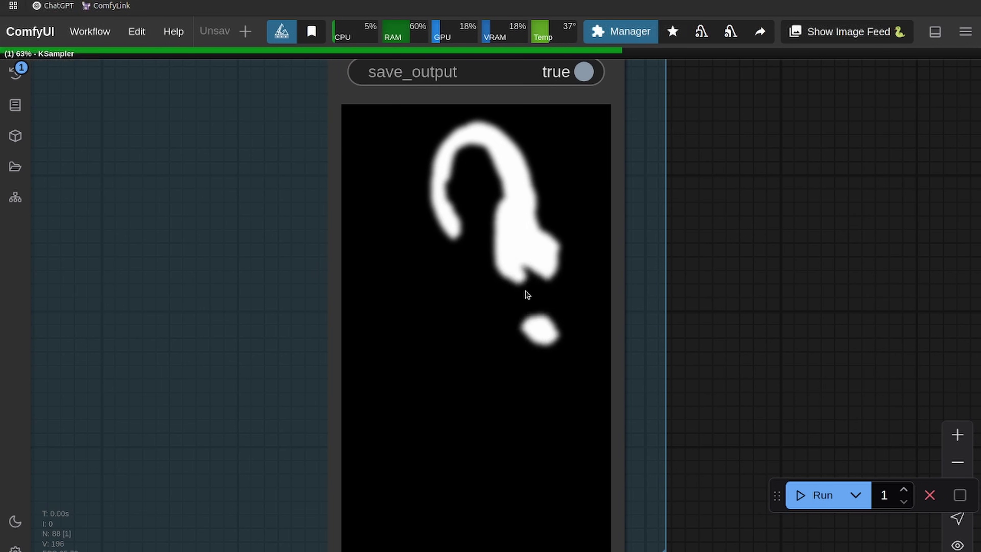
scroll(537, 277, down, 4)
scroll(536, 276, down, 5)
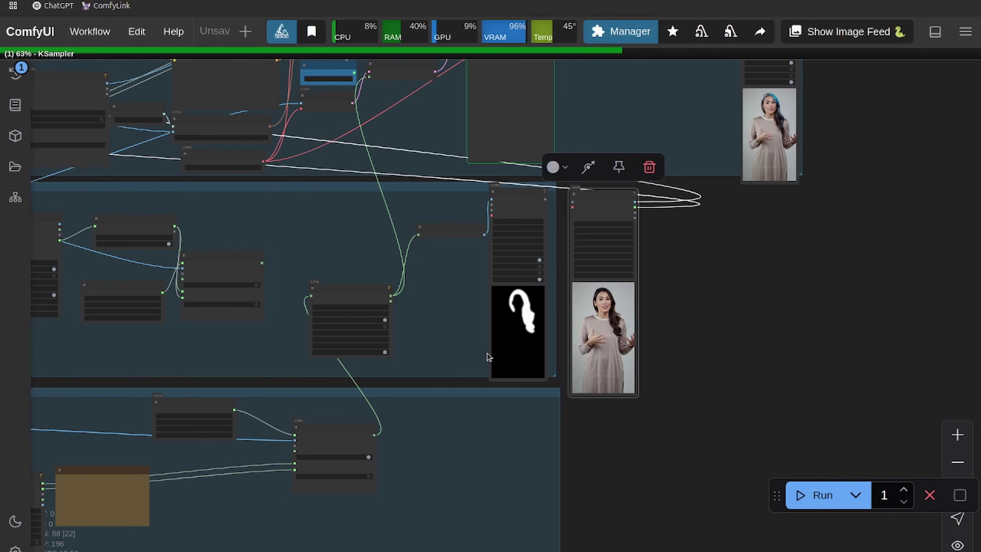
scroll(767, 276, up, 5)
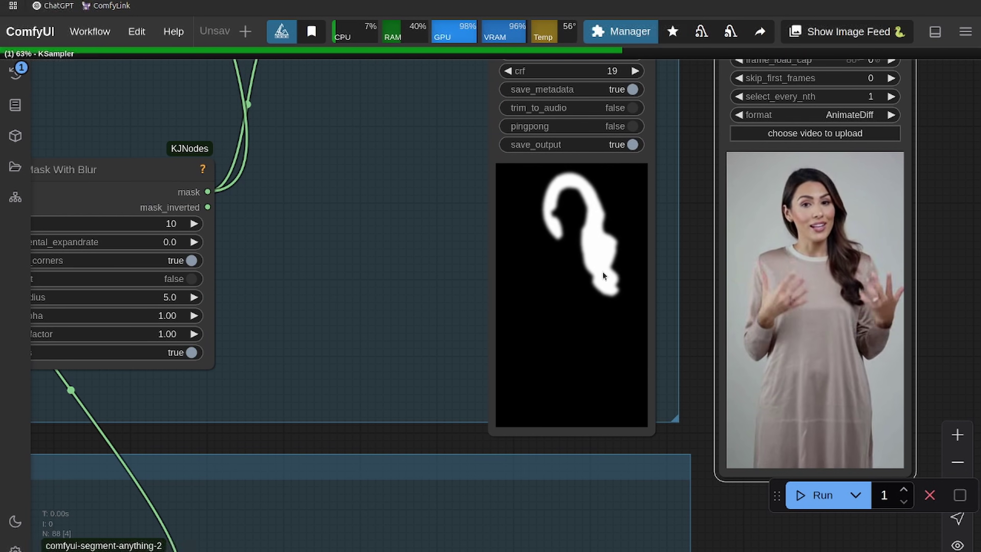
scroll(389, 408, down, 3)
drag(355, 415, 691, 229)
scroll(691, 229, down, 2)
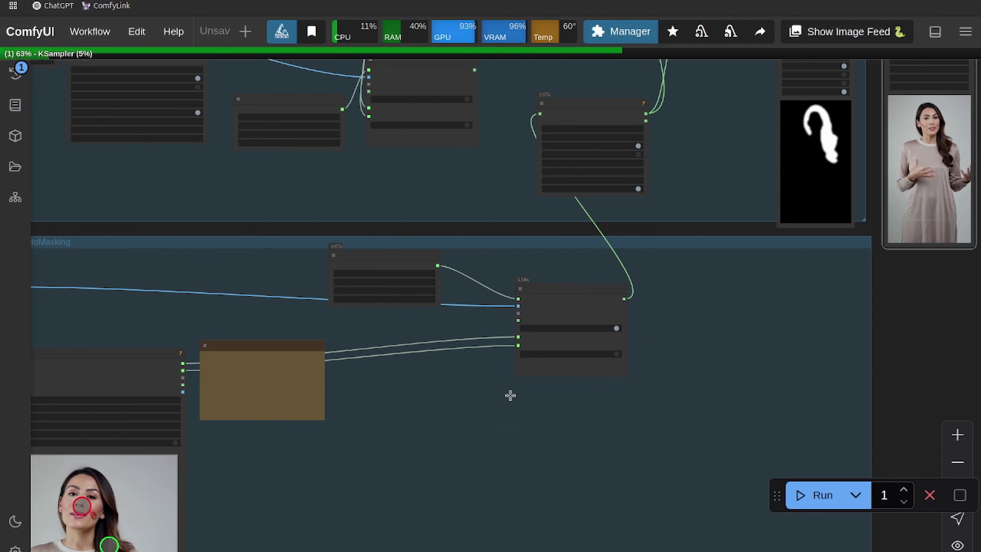
drag(397, 428, 433, 404)
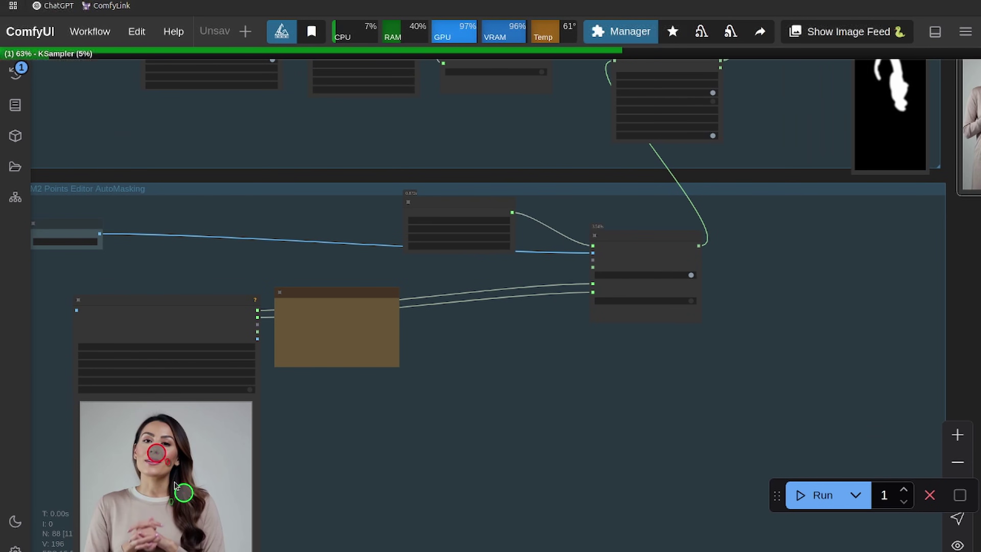
click(248, 496)
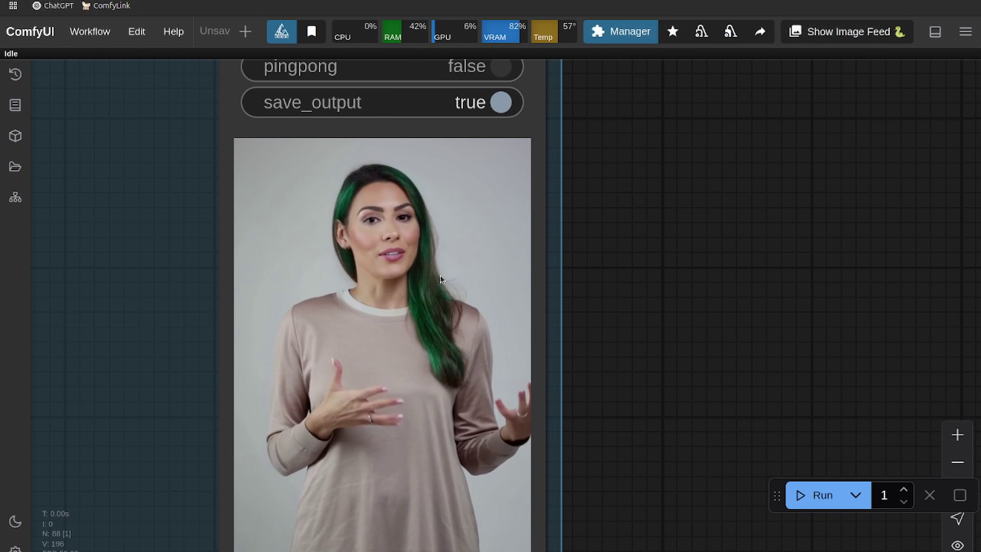
- Examine the woman's inpainted hair in the final Video Combine preview of the Inpaint Video group
scroll(428, 236, down, 5)
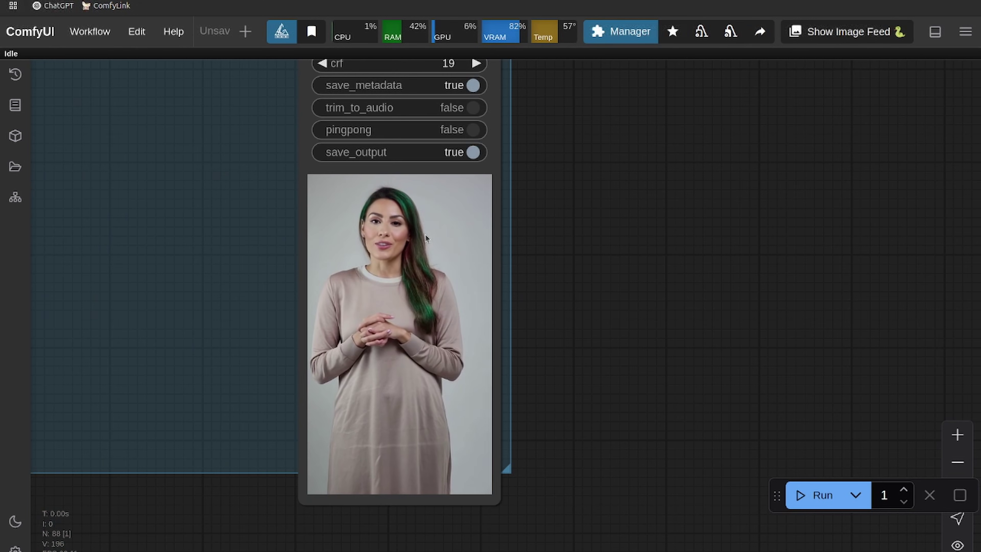
scroll(425, 251, down, 2)
scroll(425, 269, down, 3)
drag(175, 276, 270, 259)
scroll(407, 252, up, 3)
scroll(407, 250, down, 4)
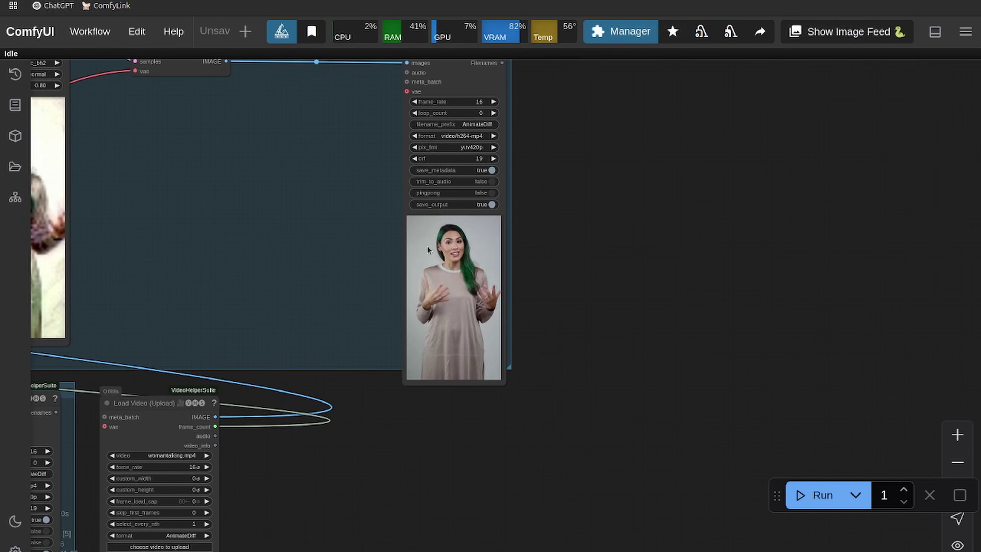
scroll(446, 246, up, 12)
scroll(476, 251, down, 6)
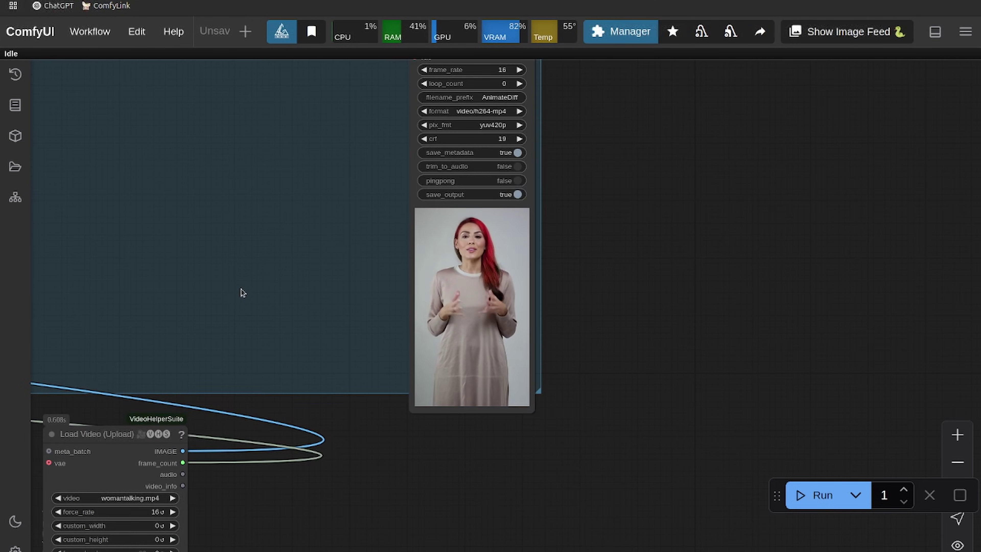
- Check the KSampler preview and source video, and inspect the hair edges in the final output video up close
drag(241, 291, 663, 243)
scroll(548, 249, down, 3)
drag(335, 226, 107, 243)
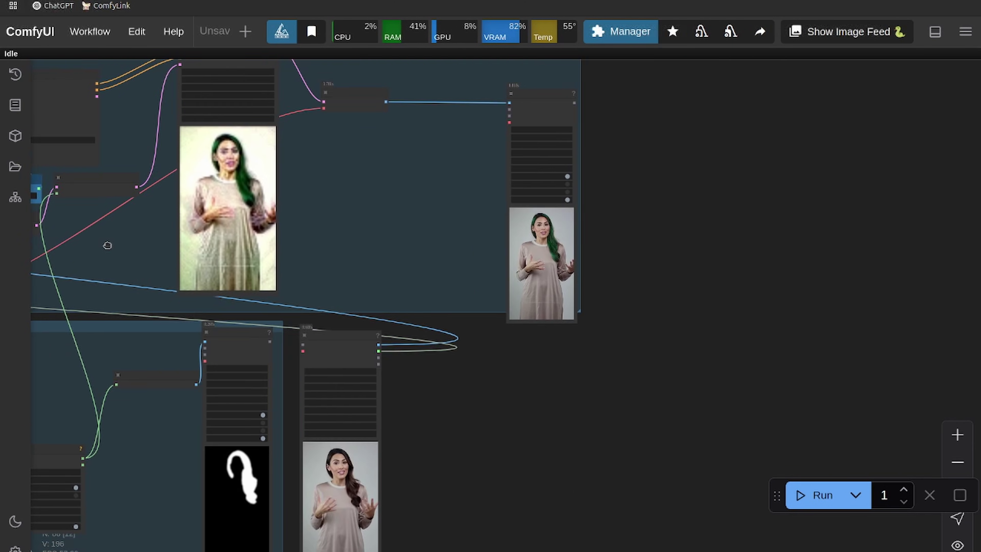
scroll(498, 244, up, 7)
drag(362, 237, 107, 232)
scroll(328, 222, up, 13)
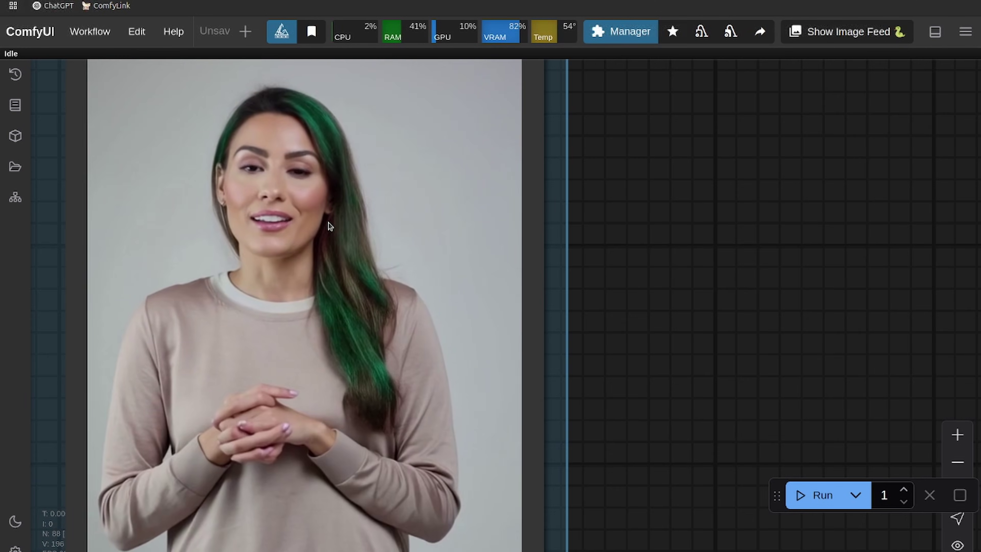
scroll(340, 217, down, 3)
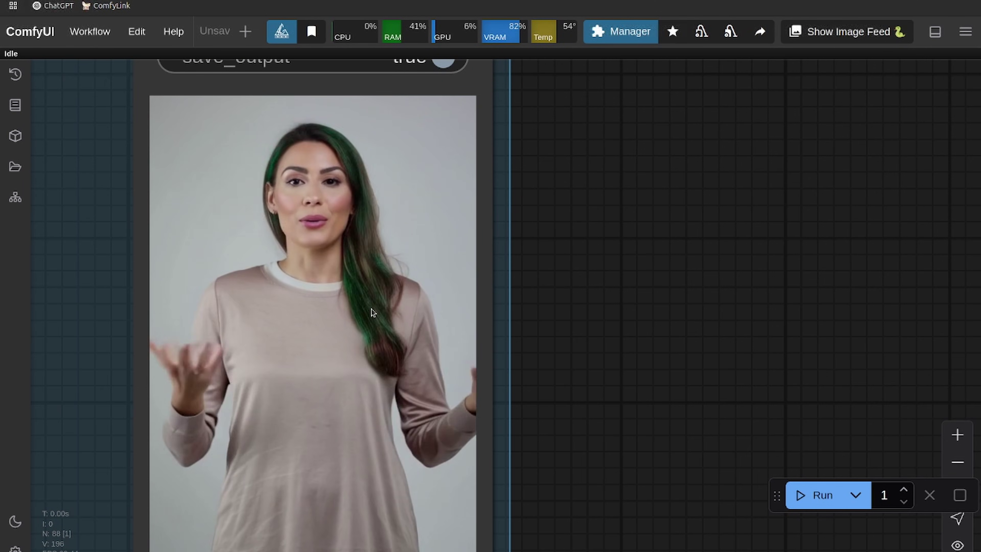
scroll(387, 282, down, 3)
scroll(352, 253, down, 9)
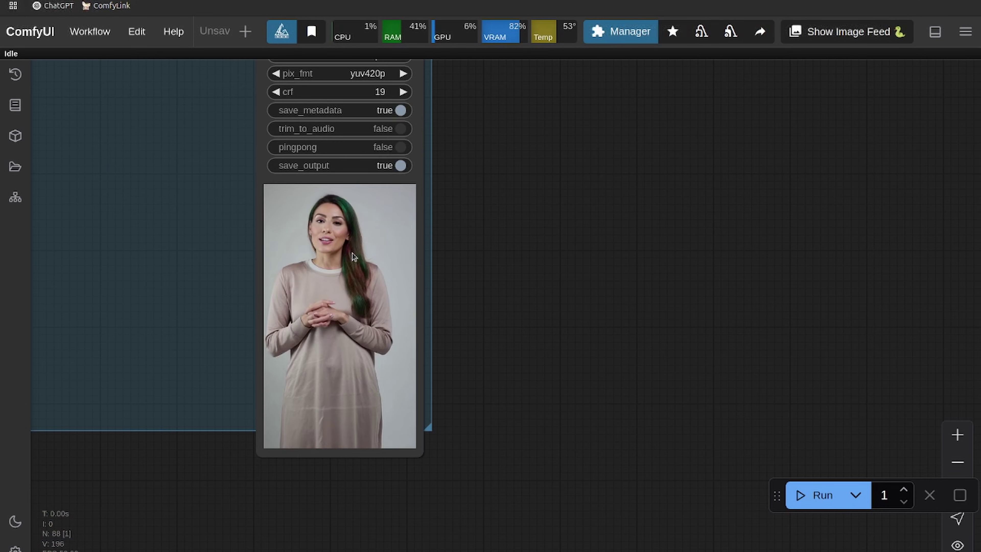
- Load the teal-haired first frame ComfyUI_temp_jnmzp_00004_.png into the Inpaint Video group's Load Image node
drag(151, 292, 681, 254)
scroll(466, 251, down, 5)
drag(278, 254, 669, 249)
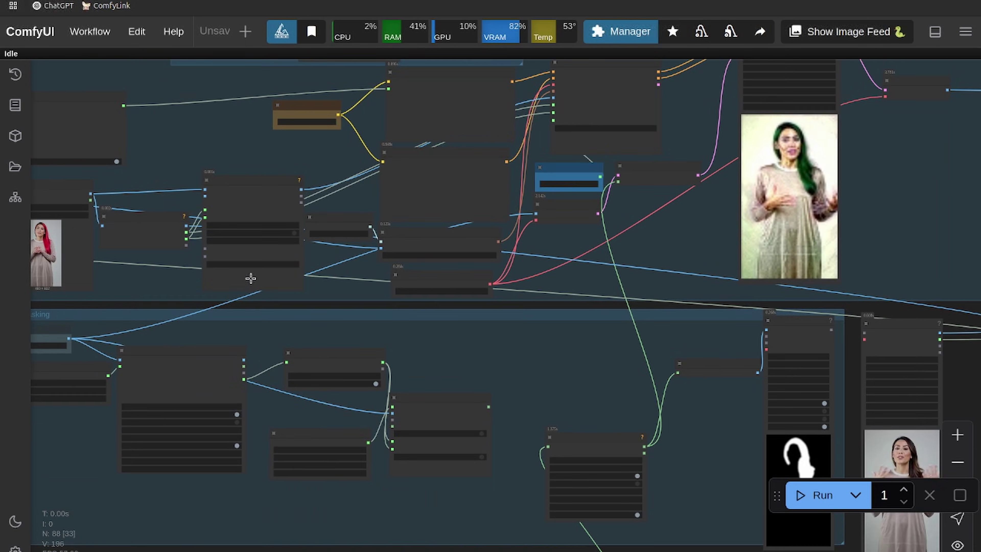
scroll(218, 283, up, 5)
drag(218, 282, 657, 383)
scroll(657, 382, up, 3)
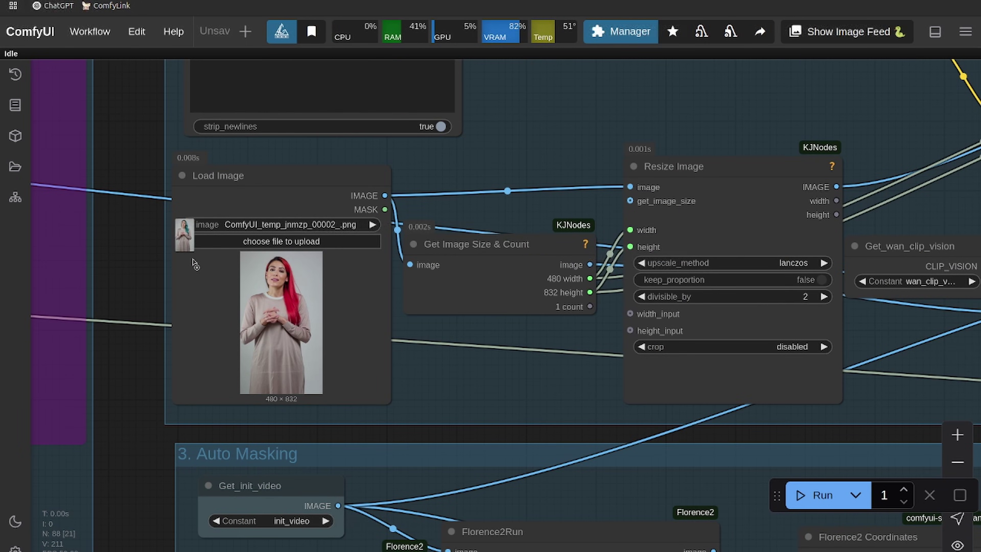
drag(195, 264, 275, 323)
scroll(322, 303, up, 2)
scroll(328, 316, down, 3)
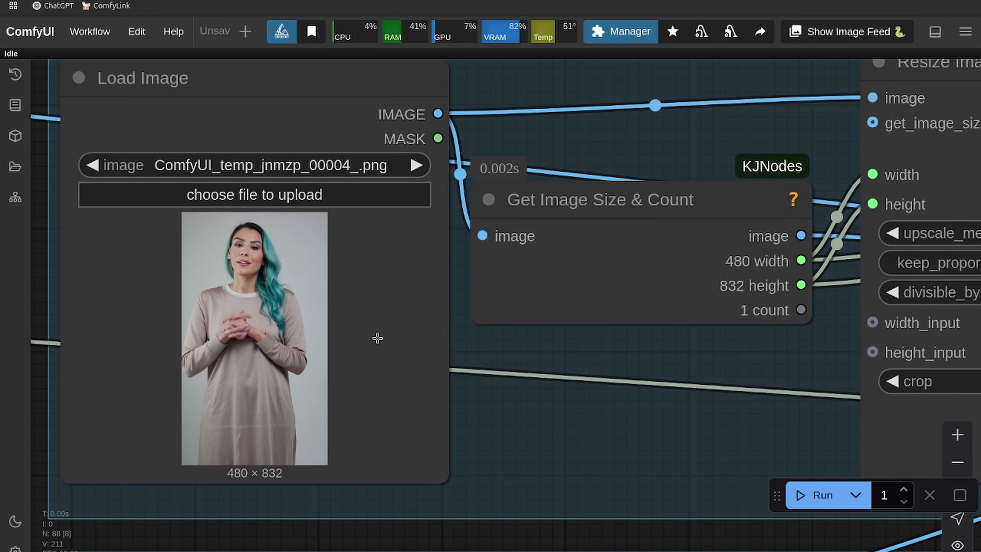
- Change the hair colour in the String Constant Multiline prompt so it reads "A woman with neon blue hair talking"
scroll(545, 341, up, 2)
drag(555, 430, 606, 550)
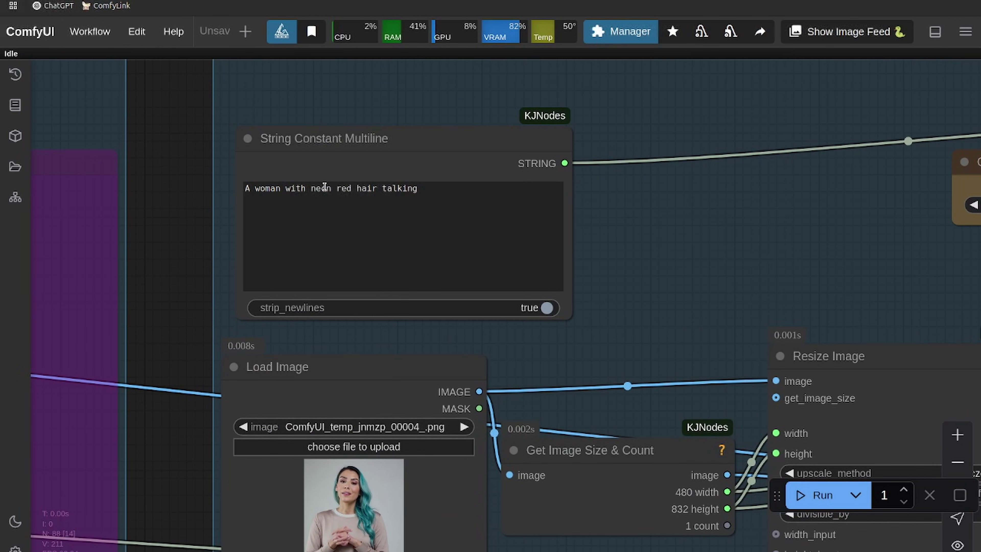
double_click(344, 188)
text(blu)
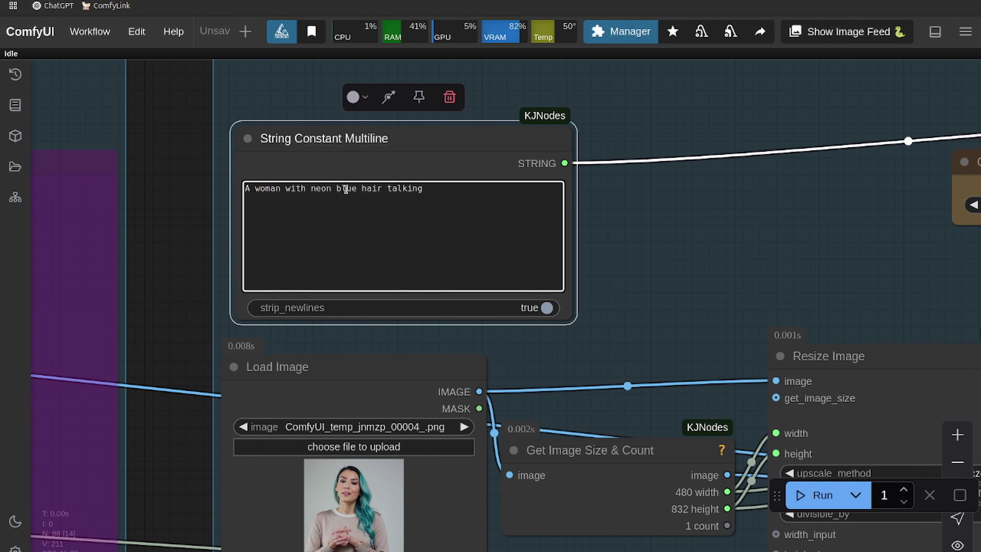
- Move the Points Editor node away from the Note in the SAM2 Points Editor AutoMasking group
scroll(557, 342, down, 3)
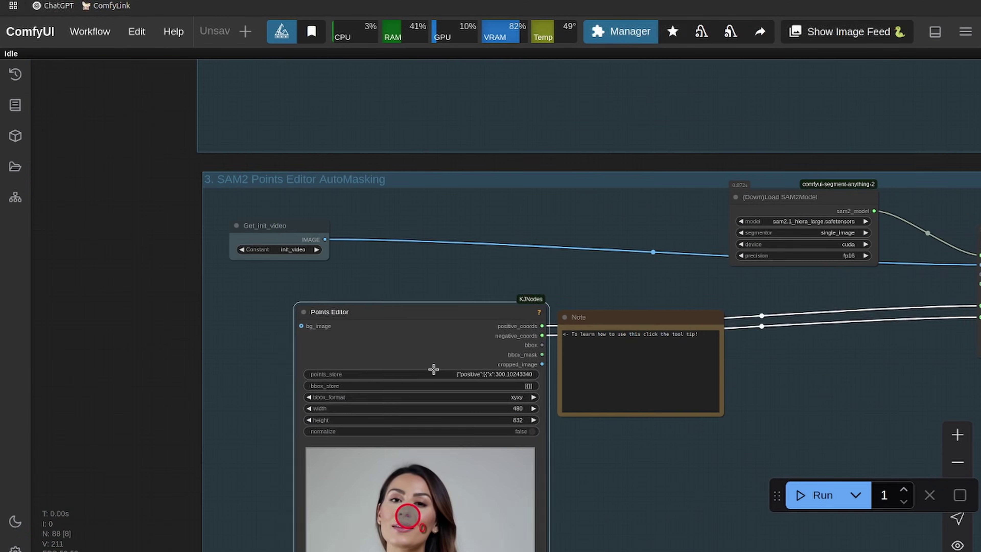
drag(434, 368, 384, 333)
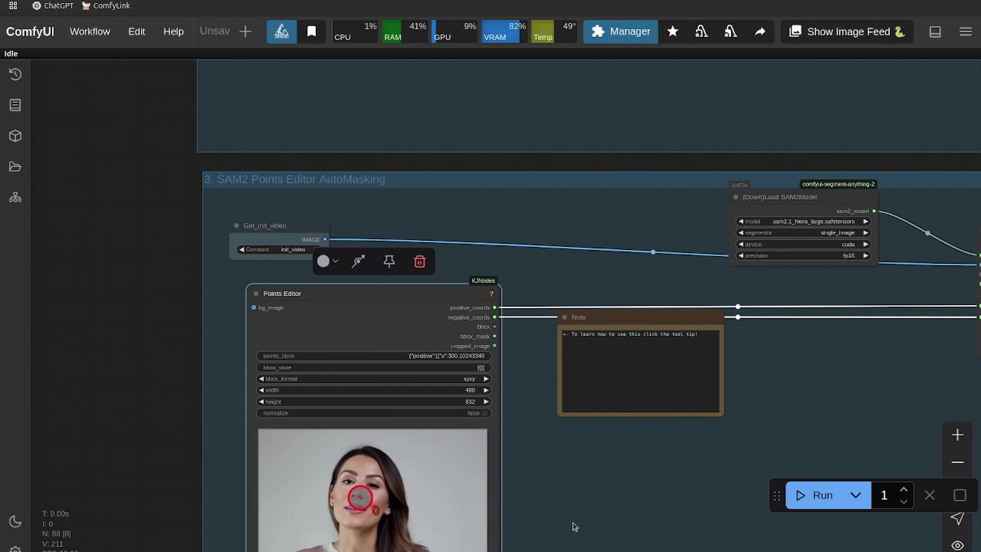
drag(574, 526, 559, 308)
drag(646, 344, 432, 351)
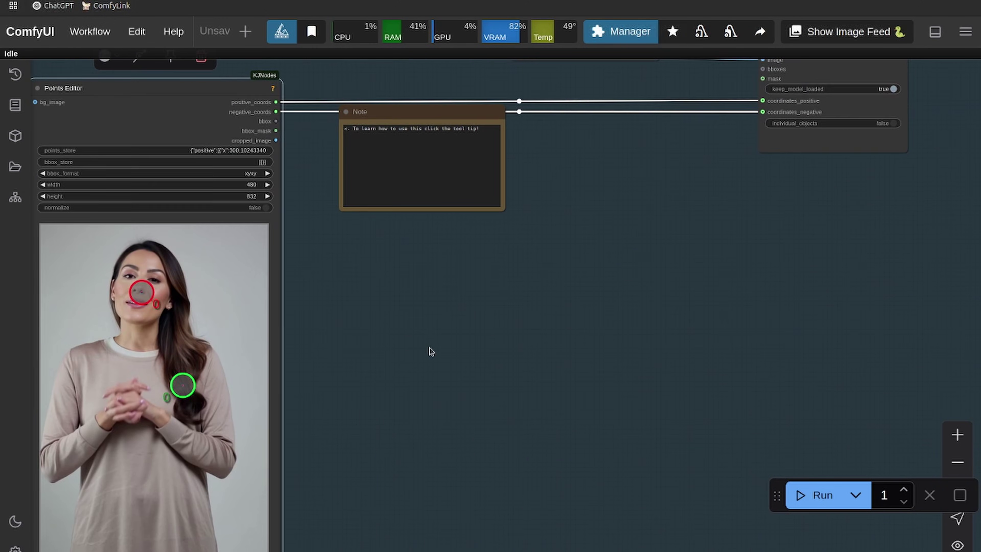
- Review the hair mask preview, the Grow Mask With Blur settings and the Sam2Segmentation node fed by the Points Editor
scroll(470, 343, down, 3)
drag(727, 256, 543, 403)
drag(730, 294, 522, 409)
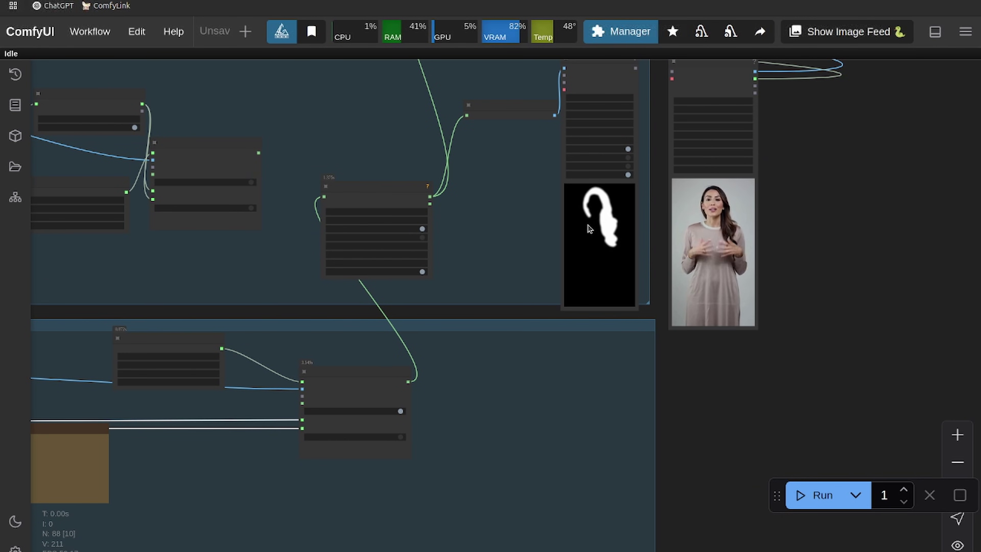
scroll(605, 237, up, 4)
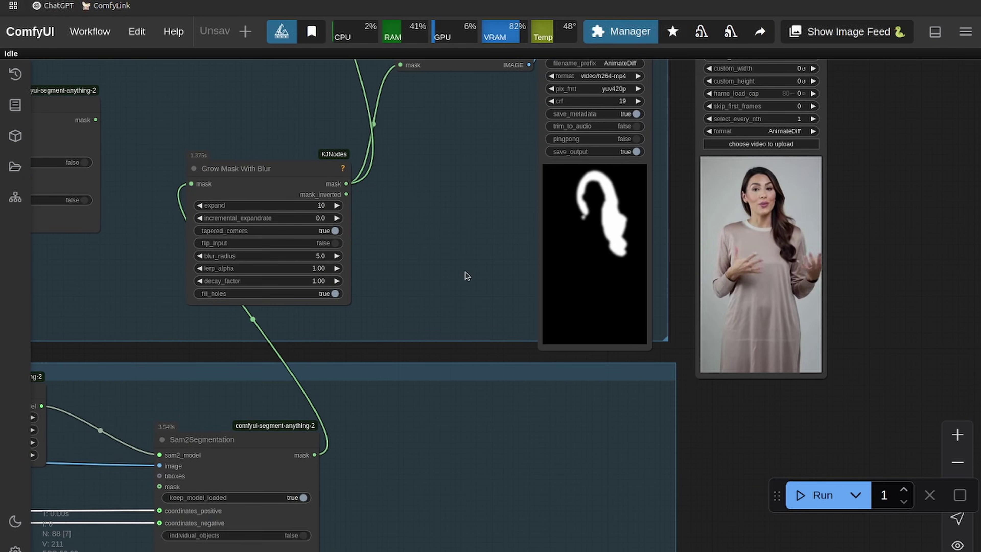
drag(435, 289, 562, 145)
scroll(496, 334, down, 4)
drag(324, 473, 555, 422)
scroll(448, 474, up, 3)
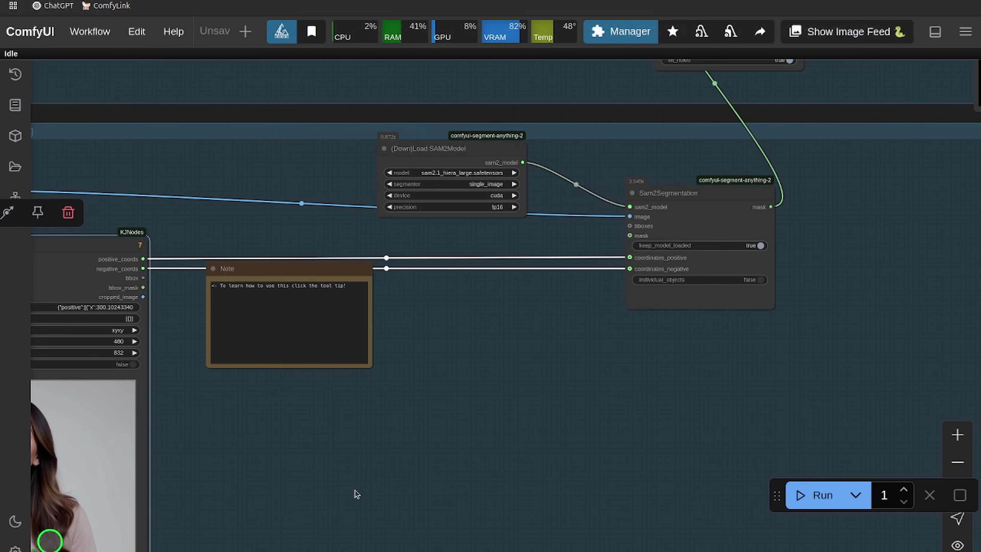
drag(355, 495, 546, 369)
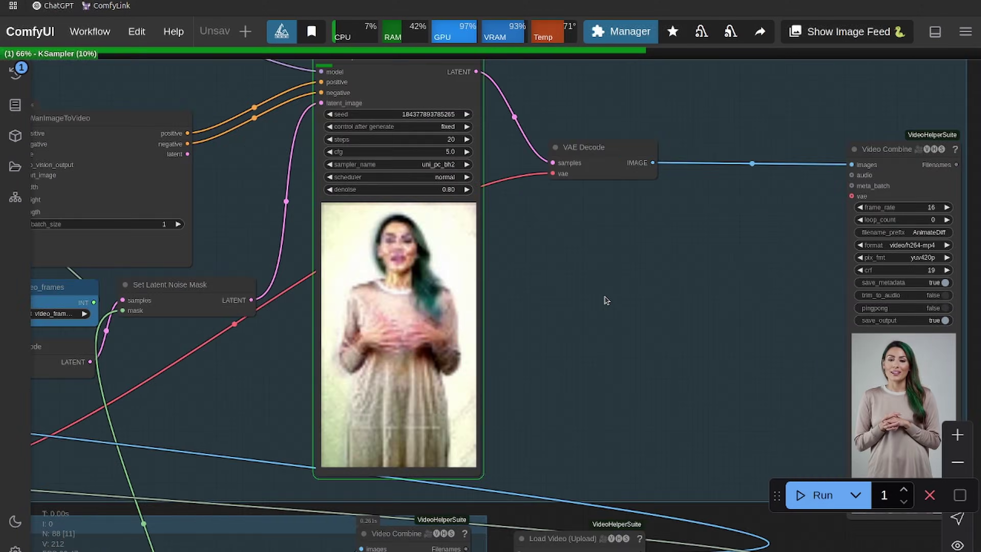
- Compare the generated teal-hair video in the Inpaint Video group's Video Combine preview with the hair mask preview and the source video
scroll(604, 300, down, 4)
drag(605, 300, 418, 292)
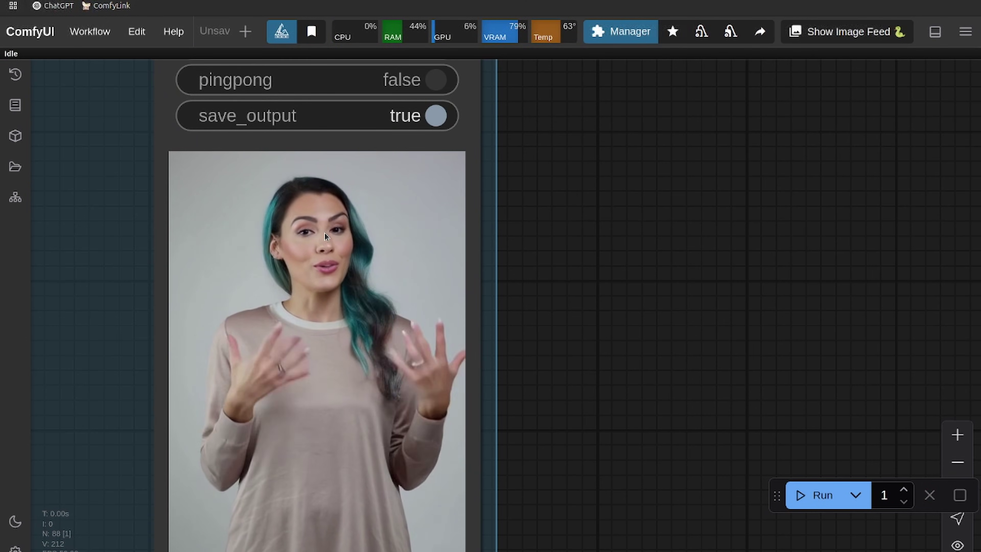
scroll(332, 225, down, 5)
scroll(332, 225, down, 3)
drag(215, 293, 554, 123)
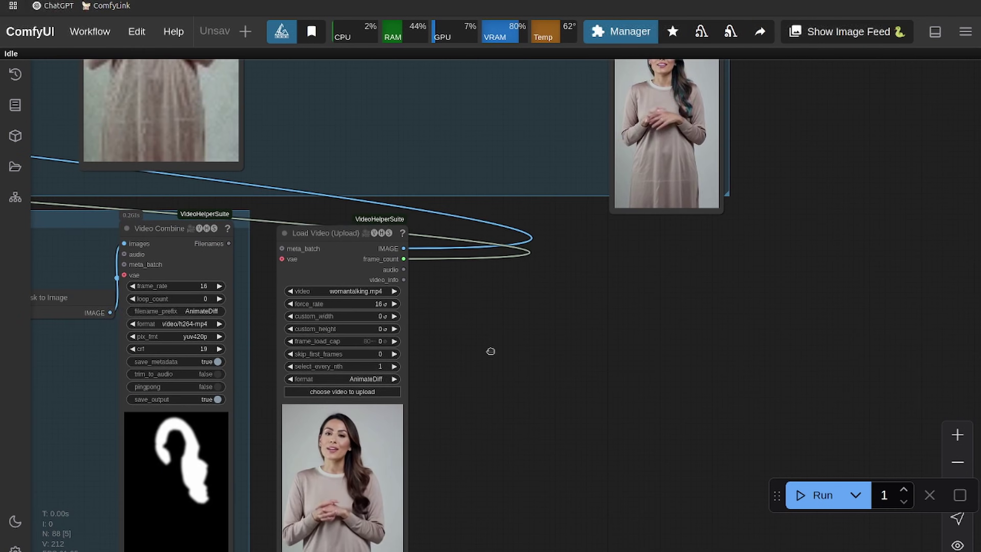
drag(491, 351, 601, 110)
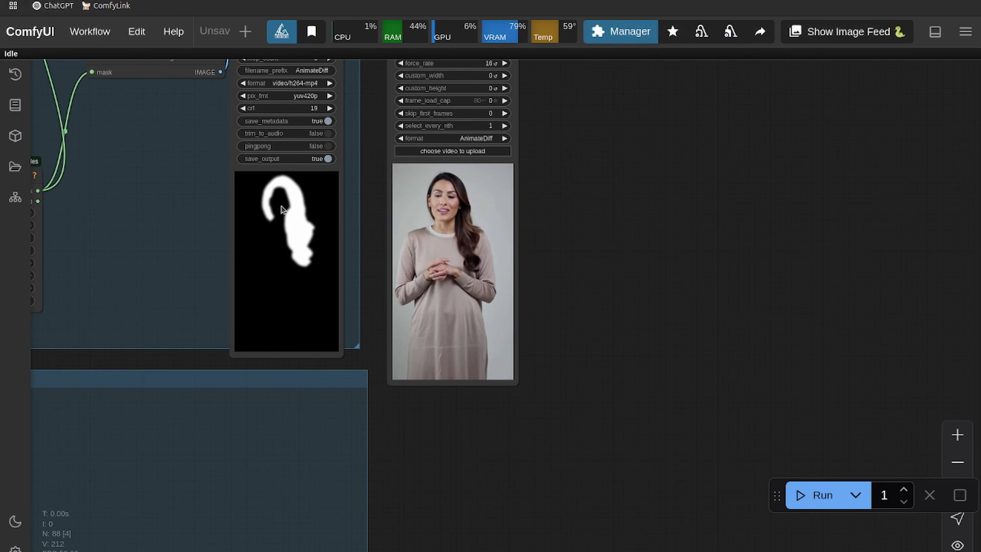
drag(599, 149, 523, 452)
drag(608, 318, 442, 445)
scroll(557, 226, up, 12)
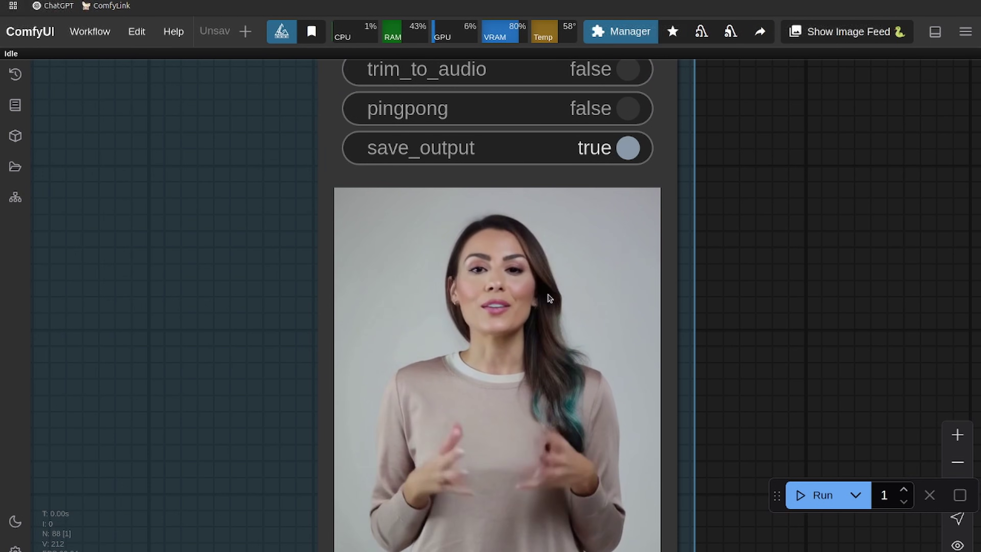
scroll(433, 300, down, 10)
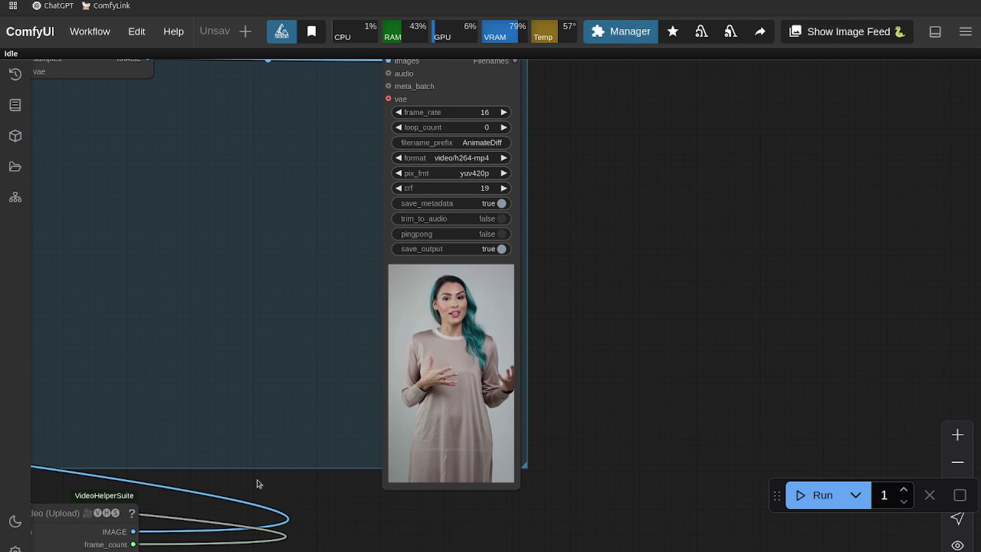
- Move the green positive point in the Points Editor up from the lower strand to the hair beside the woman's ear
drag(340, 538, 631, 342)
drag(538, 448, 696, 292)
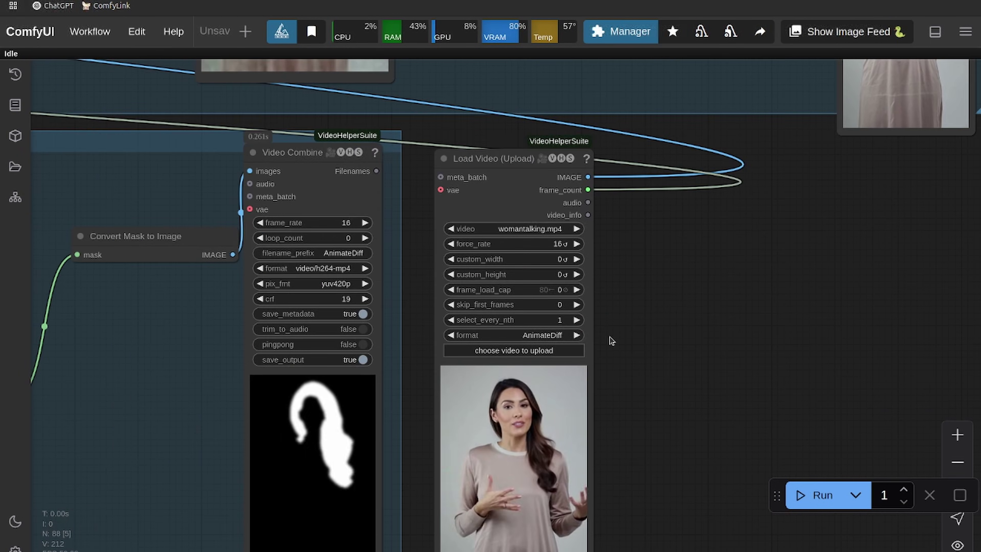
drag(616, 359, 705, 274)
scroll(363, 340, down, 5)
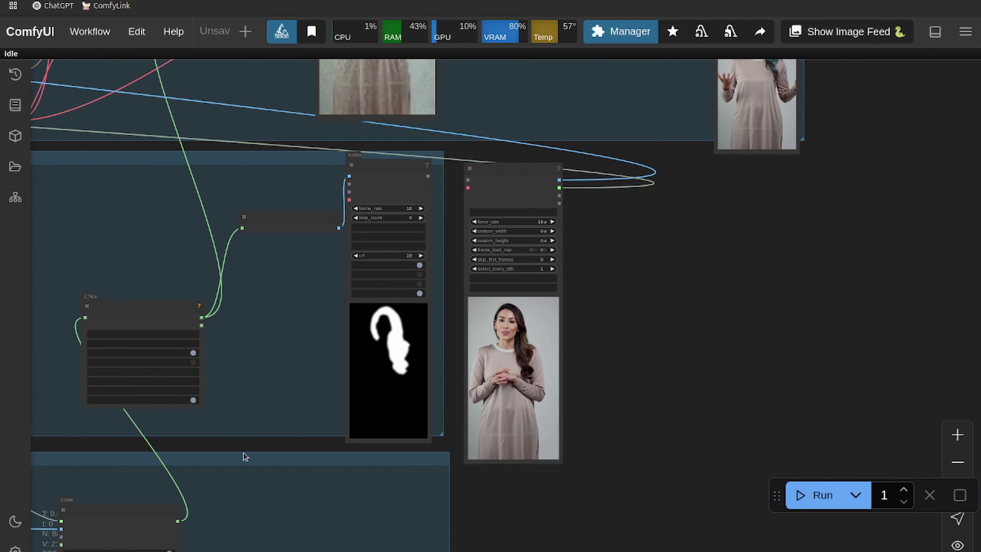
drag(247, 451, 652, 289)
drag(382, 478, 685, 314)
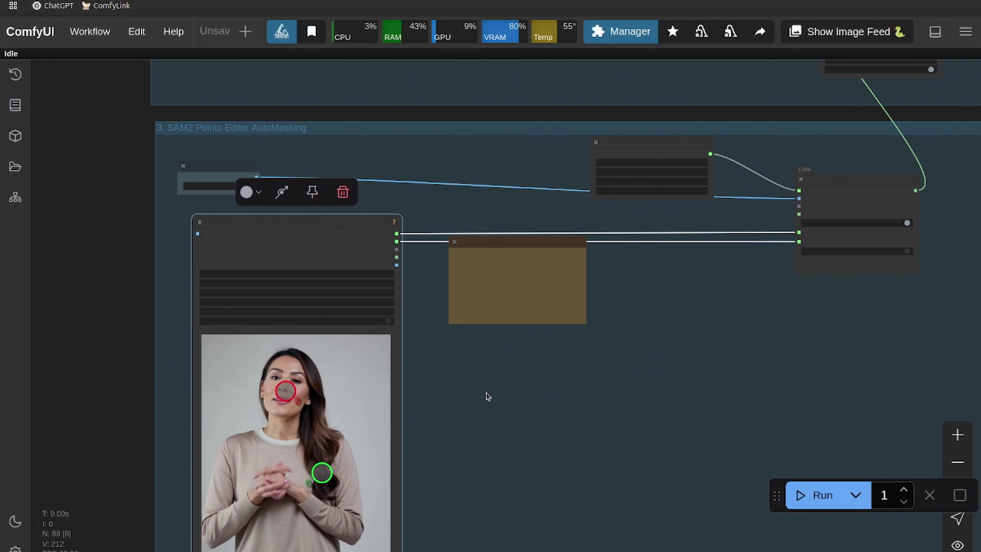
scroll(486, 393, up, 5)
drag(486, 393, 666, 287)
scroll(640, 320, up, 1)
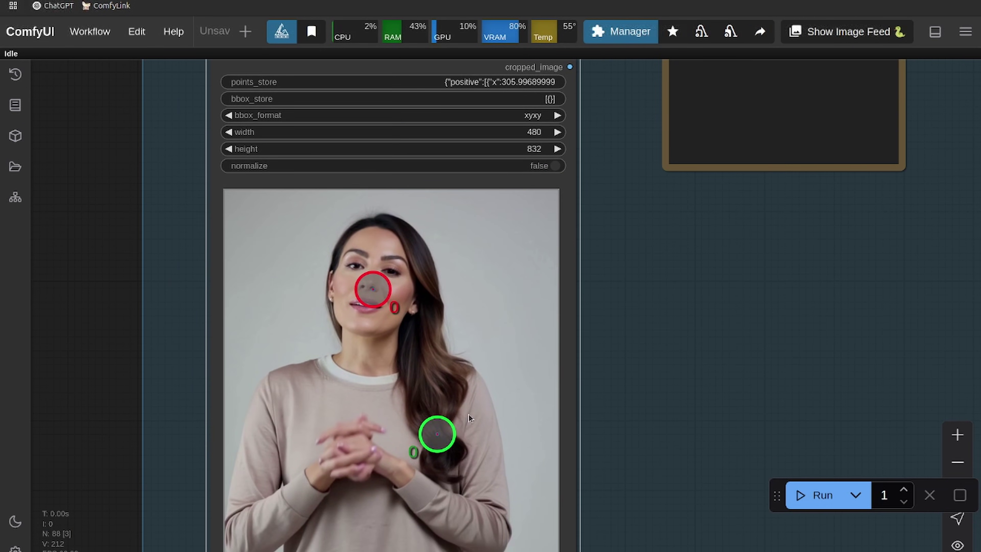
drag(443, 429, 430, 380)
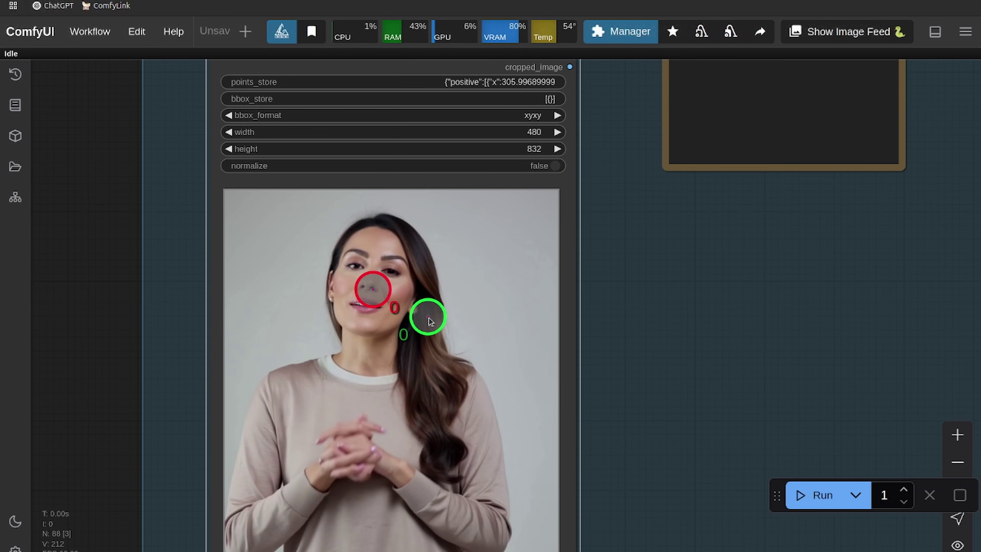
- Examine the regenerated video in the Inpaint Video group's final Video Combine preview, checking the hair colour through the motion
scroll(538, 297, down, 5)
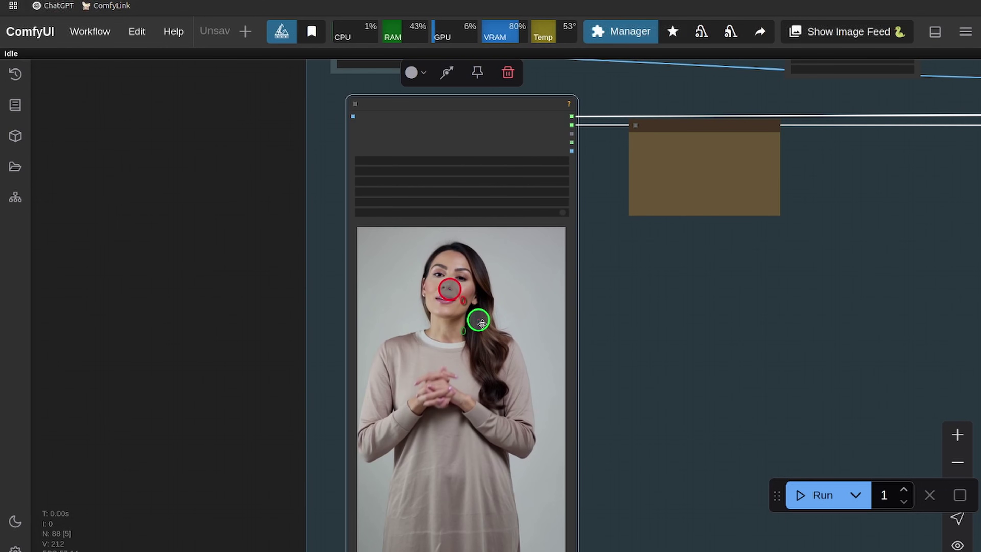
scroll(657, 309, down, 2)
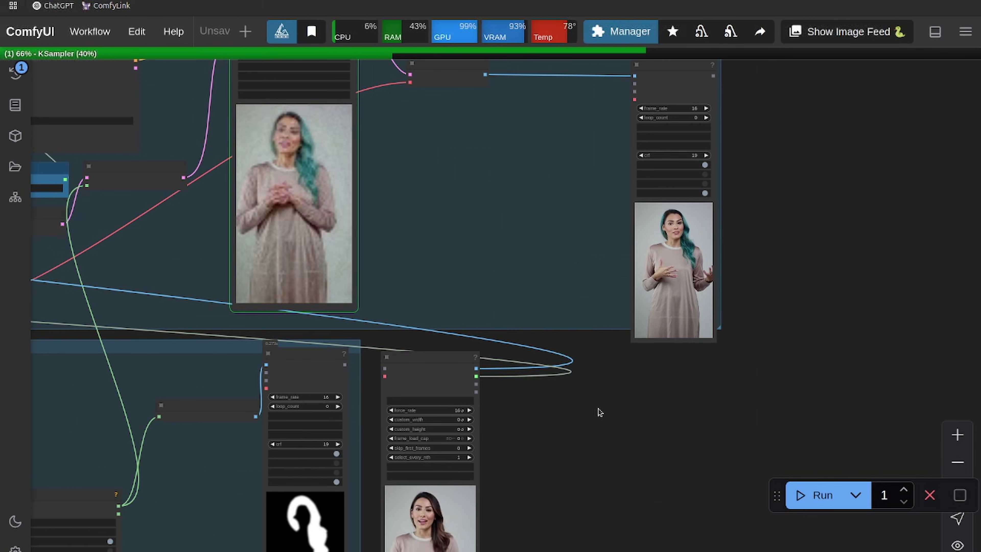
drag(599, 413, 593, 526)
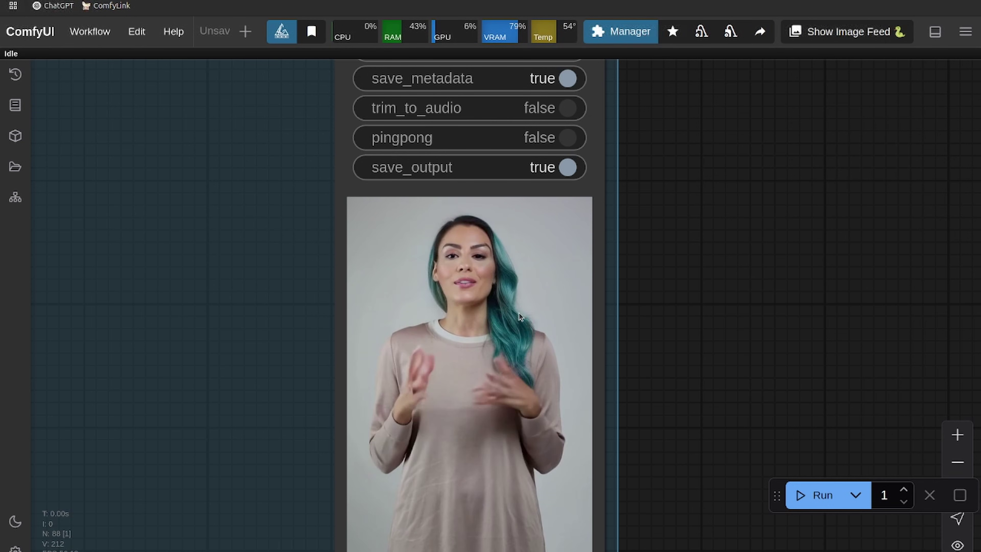
scroll(285, 377, down, 3)
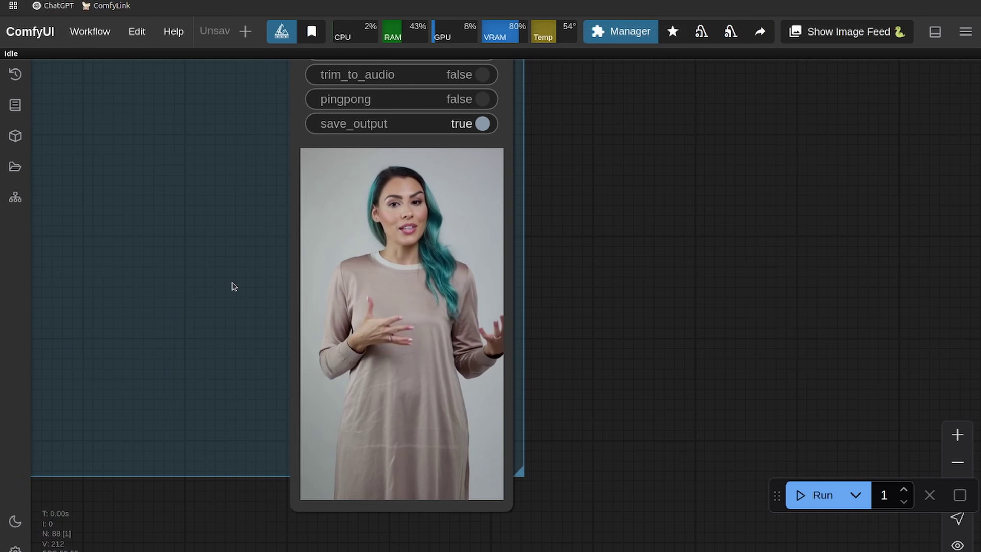
scroll(378, 288, down, 1)
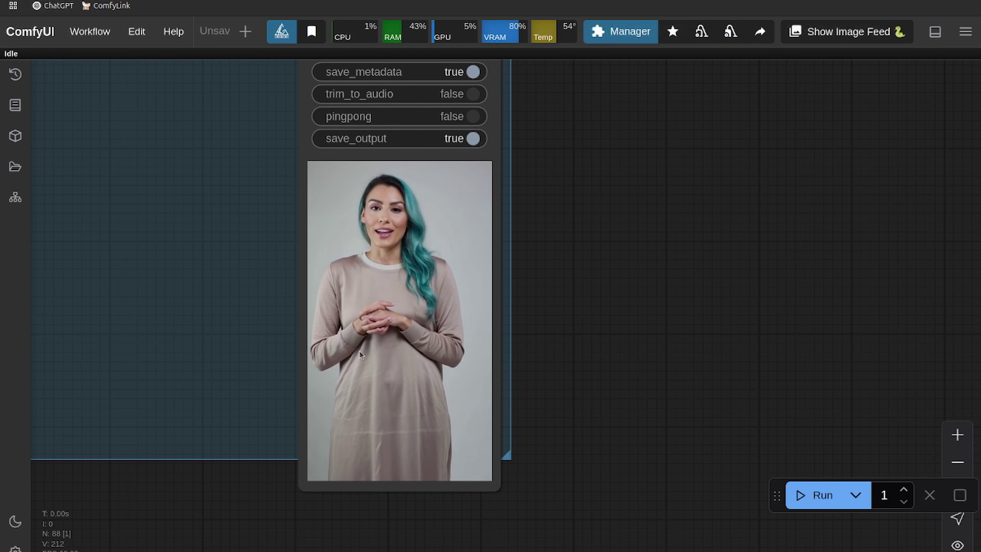
scroll(122, 299, down, 4)
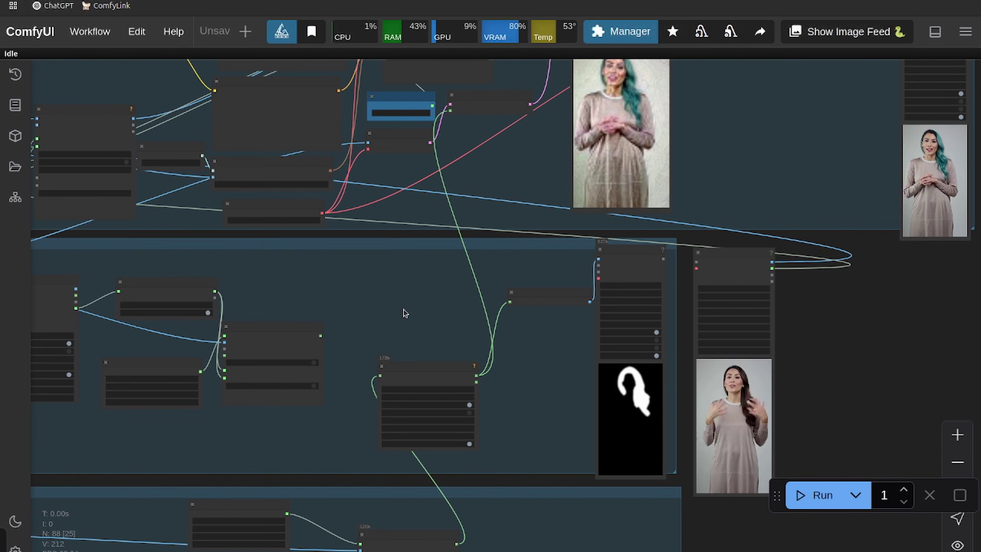
- Review the Auto Masking group's Florence2Run prompt "brown hair", its Florence2 Coordinates node and the SAM2 model and segmentation nodes
scroll(404, 313, up, 5)
drag(404, 313, 734, 261)
scroll(287, 326, down, 1)
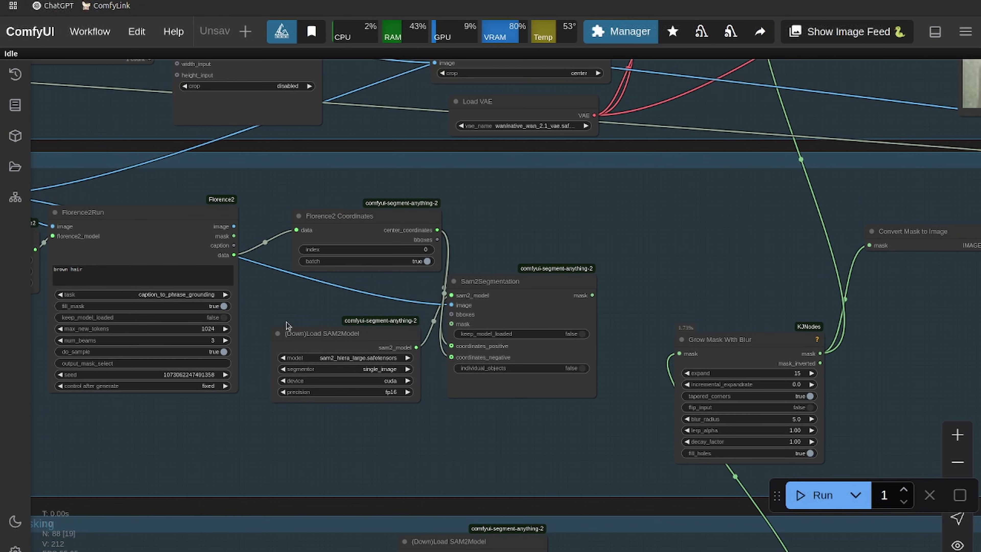
drag(355, 422, 557, 160)
click(256, 413)
drag(393, 324, 148, 450)
click(311, 285)
drag(456, 245, 315, 302)
scroll(313, 306, down, 2)
- Connect the mask output of the Auto Masking group's Sam2Segmentation node to the mask input of Grow Mask With Blur
drag(527, 311, 657, 177)
scroll(758, 289, up, 3)
drag(591, 237, 687, 305)
scroll(523, 171, down, 3)
scroll(524, 170, right, 4)
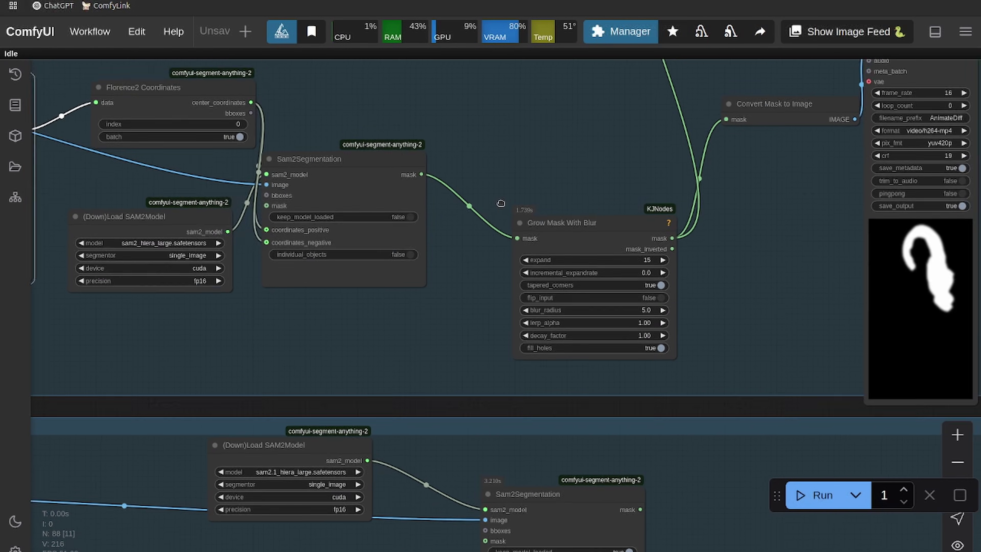
- Inspect the mask produced by automatic masking in the Video Combine preview against the woman in the source video
scroll(504, 213, down, 6)
scroll(499, 204, up, 5)
drag(578, 201, 446, 150)
scroll(773, 195, down, 2)
scroll(773, 193, up, 3)
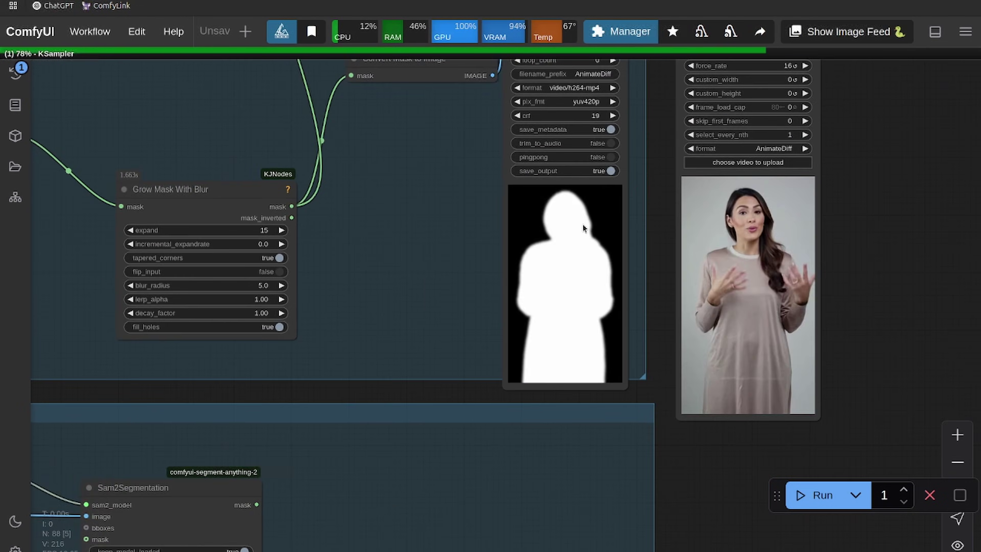
scroll(585, 226, up, 4)
scroll(572, 205, up, 4)
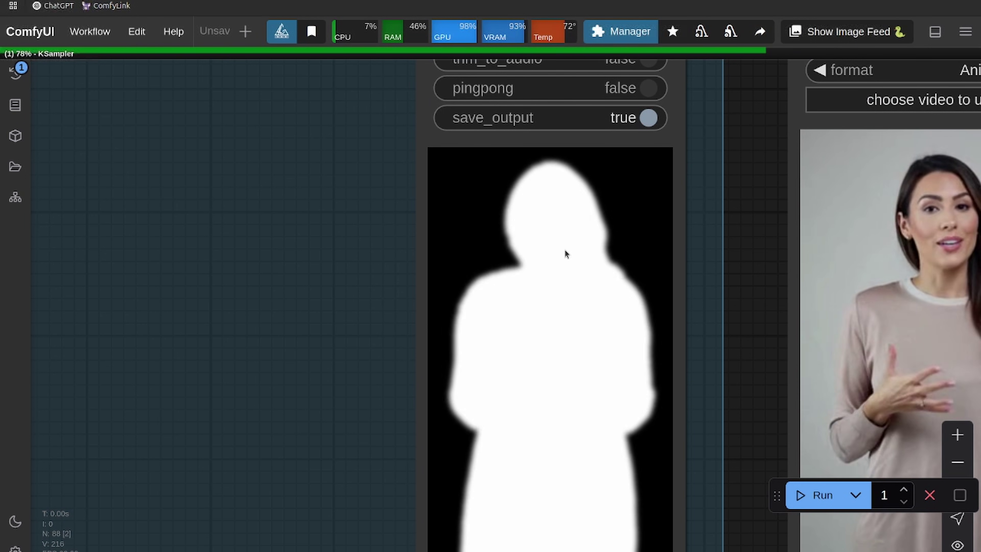
scroll(565, 250, down, 5)
- Look over the SAM2 Points Editor nodes and the Auto Masking group's Florence2Run chain
drag(536, 277, 968, 133)
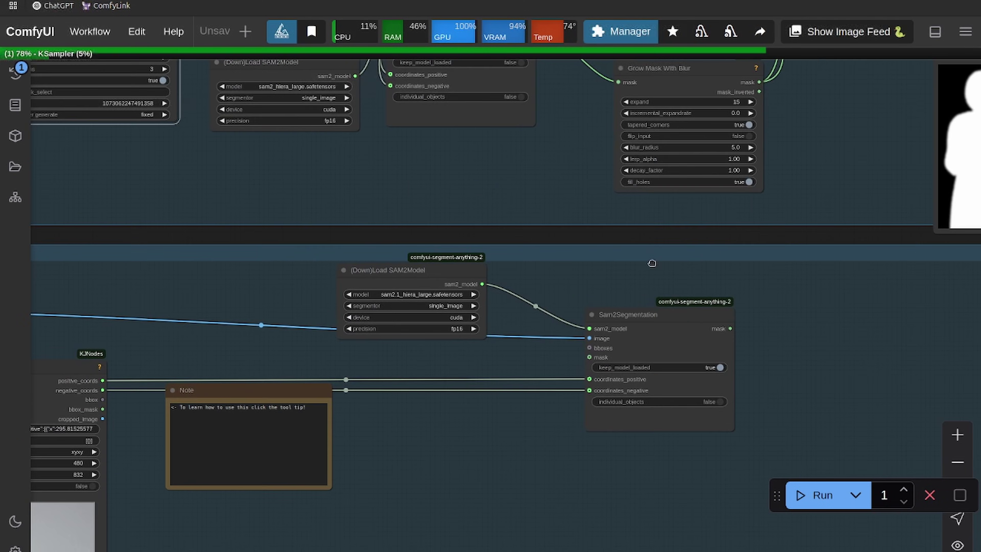
drag(615, 276, 294, 334)
scroll(294, 333, down, 4)
drag(287, 110, 622, 377)
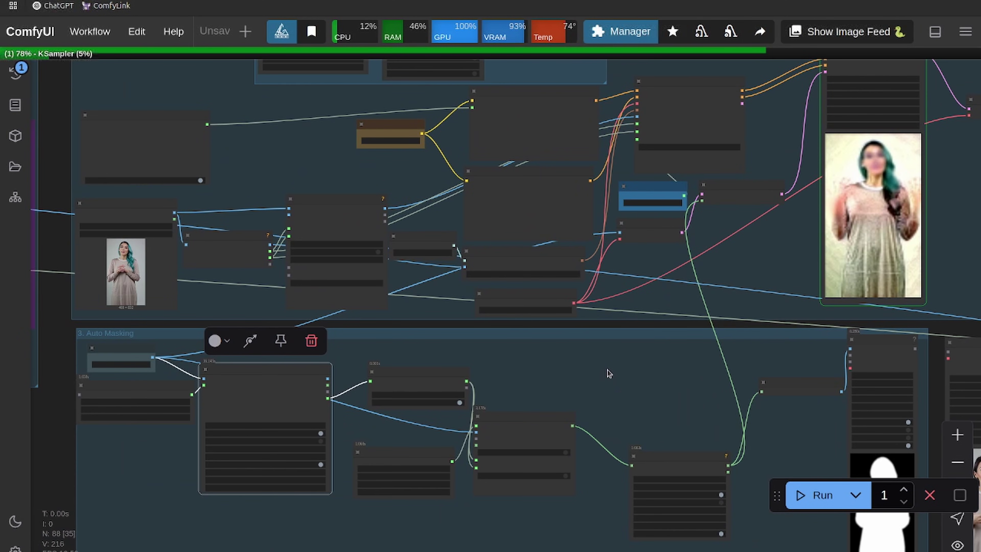